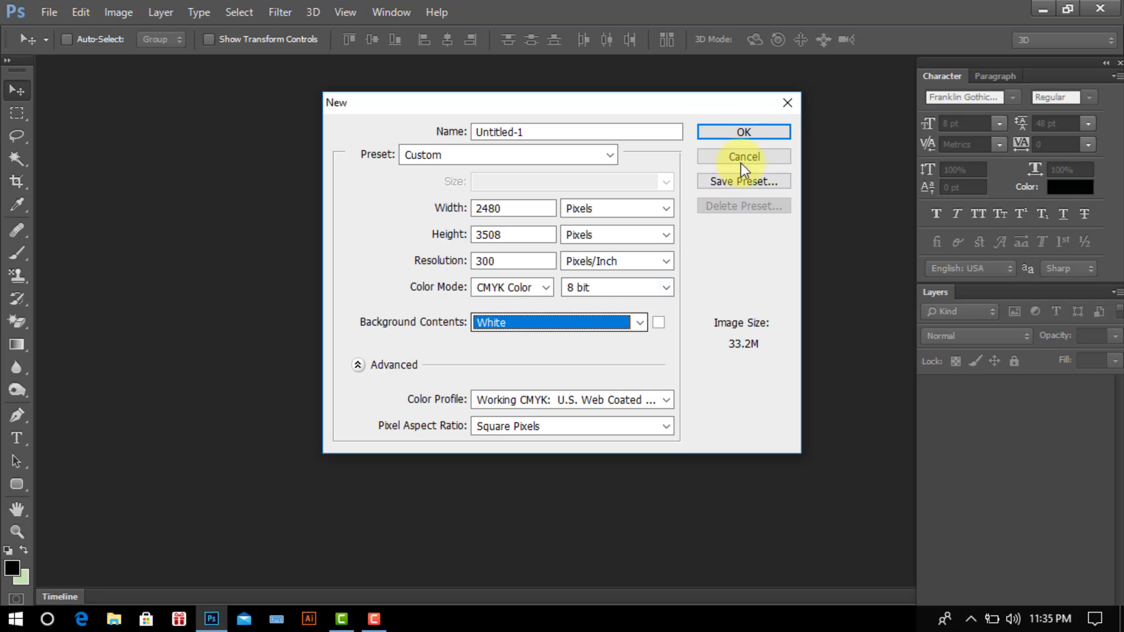
# - Create the Untitled-1 document, dock it, and fill its canvas with black
pyautogui.click(744, 132)
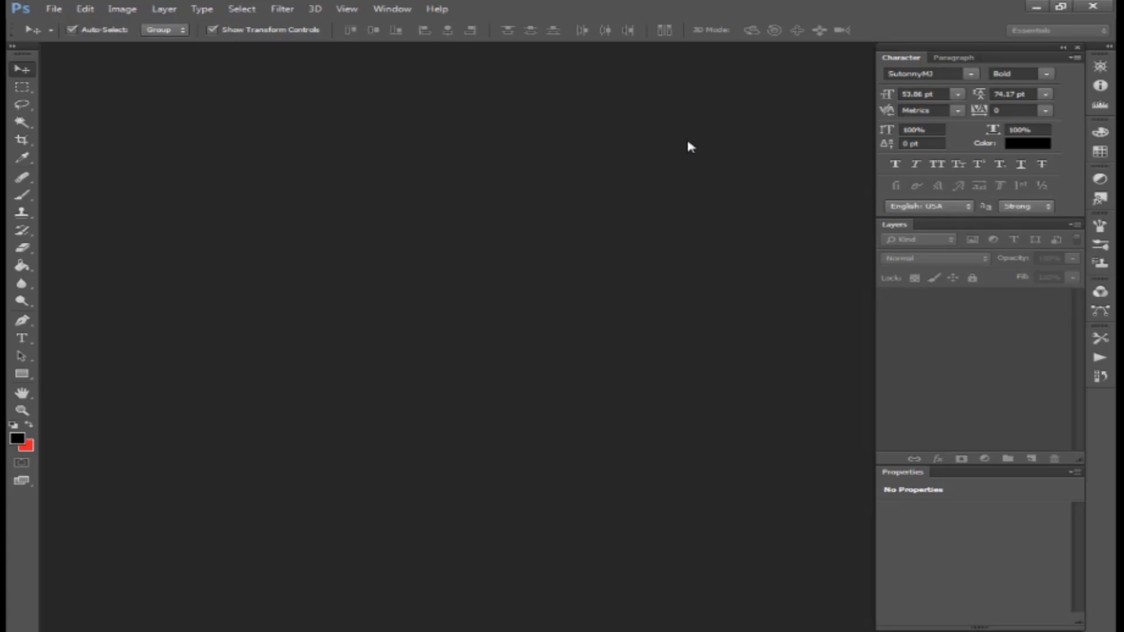
pyautogui.moveTo(314, 53); pyautogui.dragTo(365, 49)
pyautogui.click(17, 439)
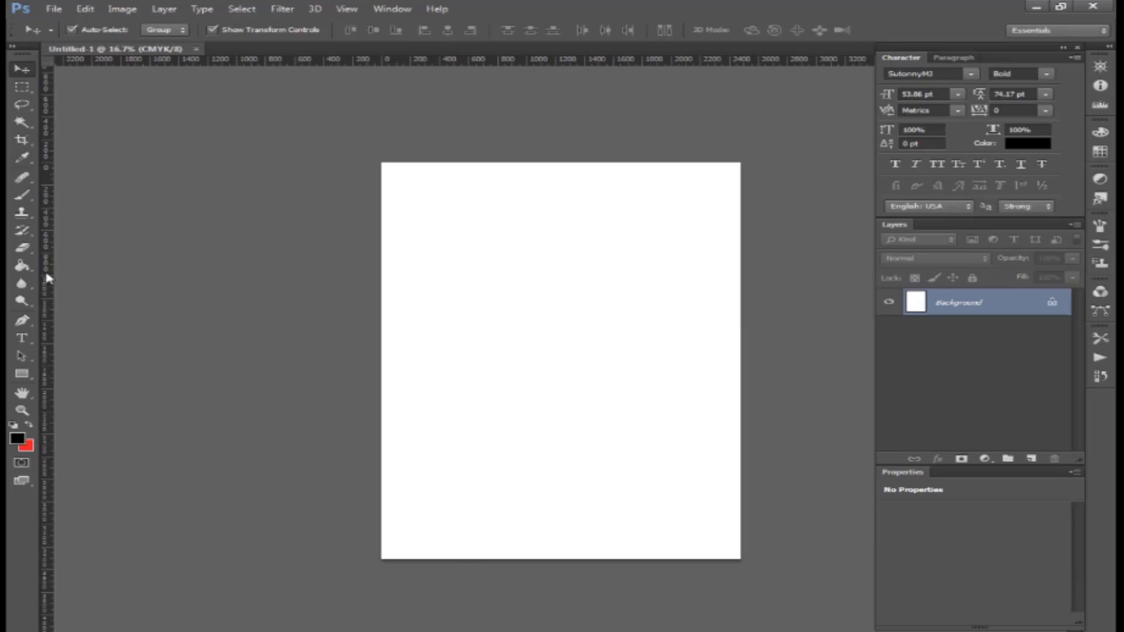
pyautogui.rightClick(24, 268)
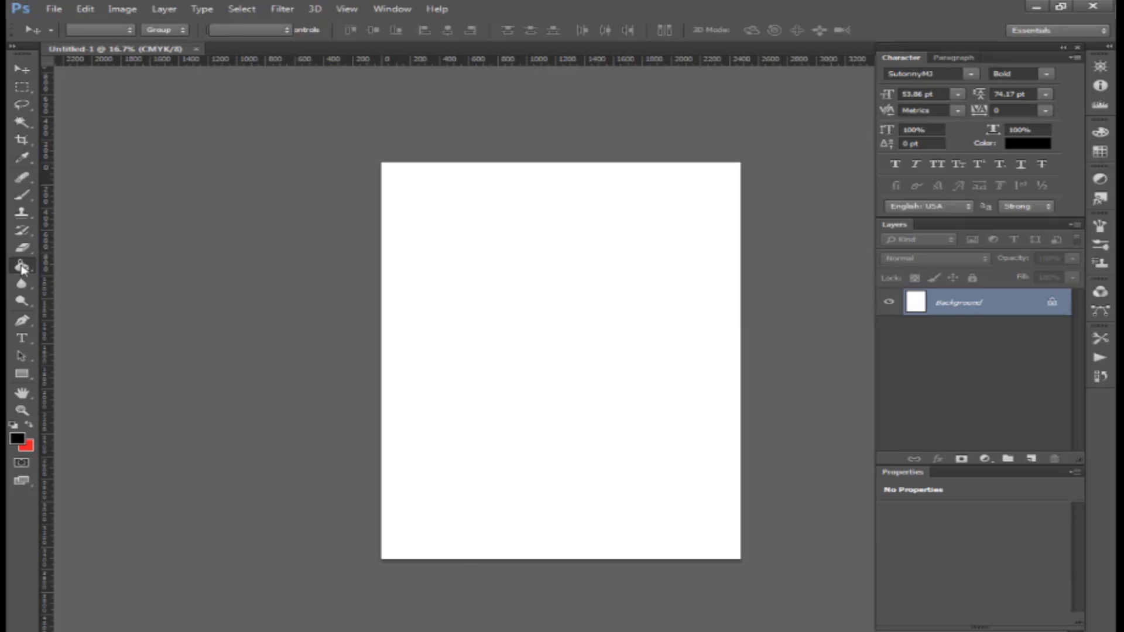
pyautogui.click(91, 276)
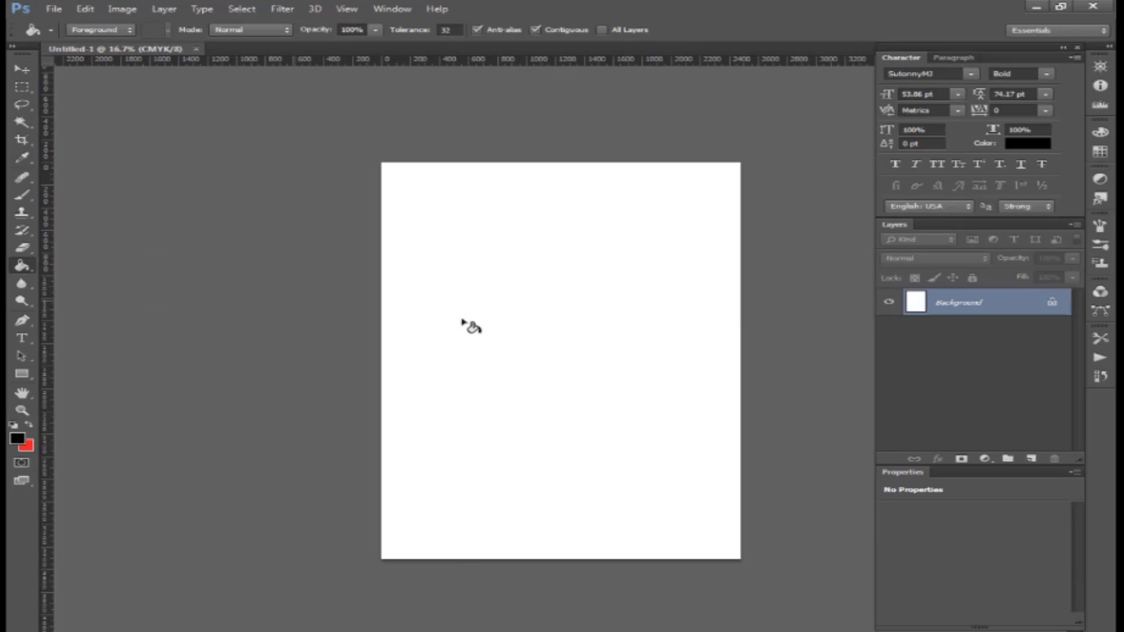
pyautogui.click(525, 317)
# - Add a vertical guide at X 1240 px down the canvas centre
pyautogui.hotkey('ctrl', 'a')
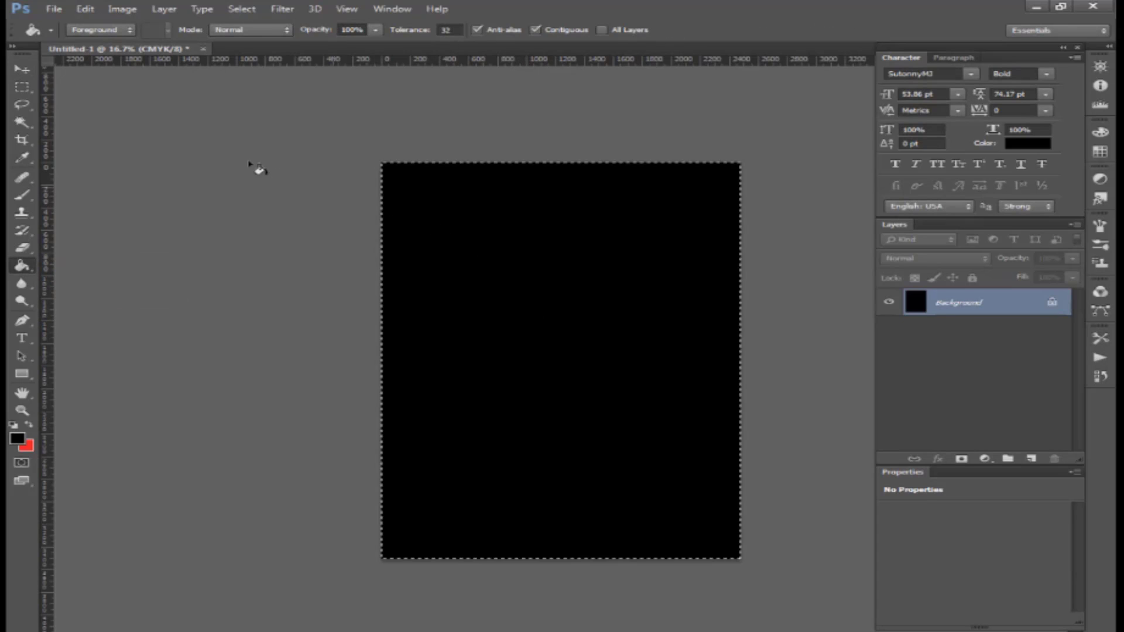
pyautogui.click(21, 70)
pyautogui.moveTo(51, 308); pyautogui.dragTo(560, 366)
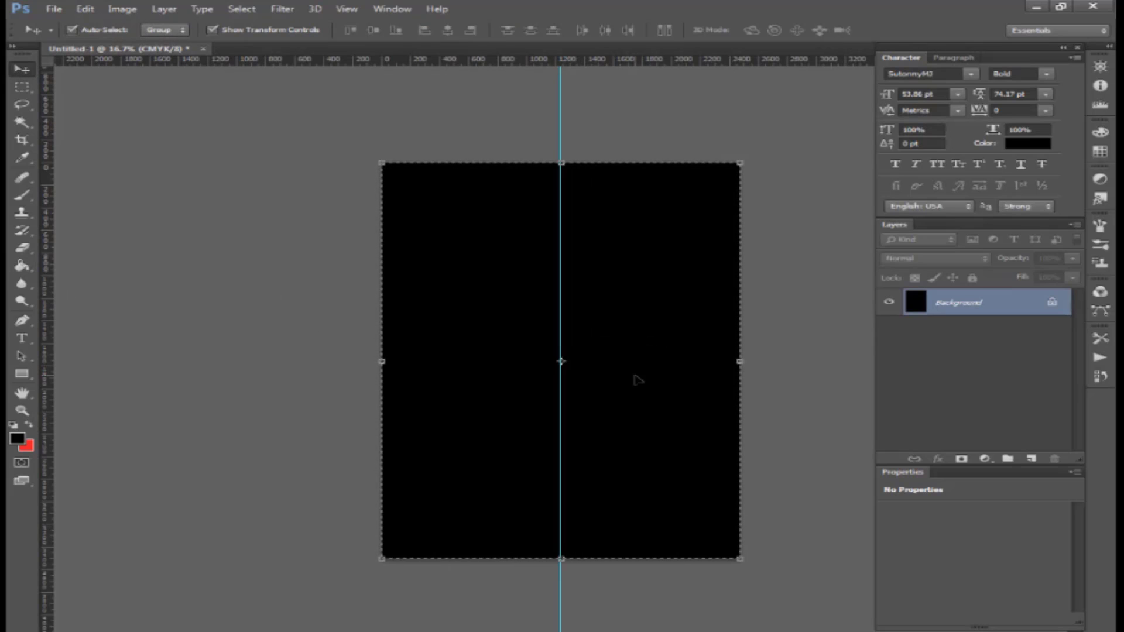
pyautogui.hotkey('ctrl', 'd')
pyautogui.hotkey('ctrl', '+')
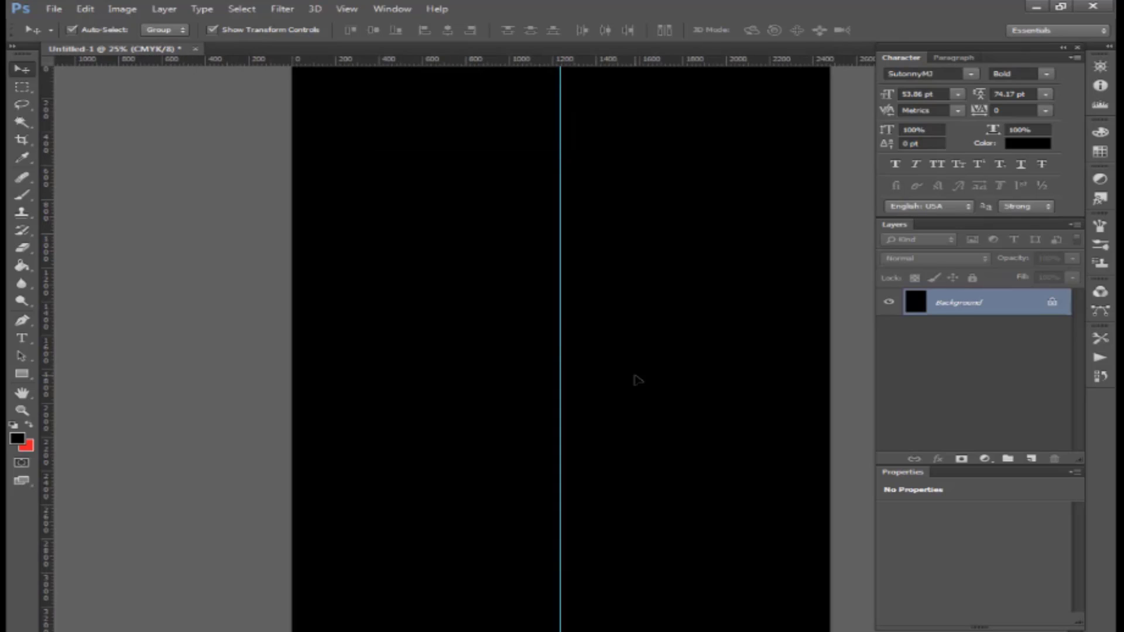
pyautogui.hotkey('ctrl', '-')
# - Draw a triangle shape across the top-right corner and fill it dark teal
pyautogui.moveTo(22, 328); pyautogui.dragTo(91, 318)
pyautogui.click(102, 30)
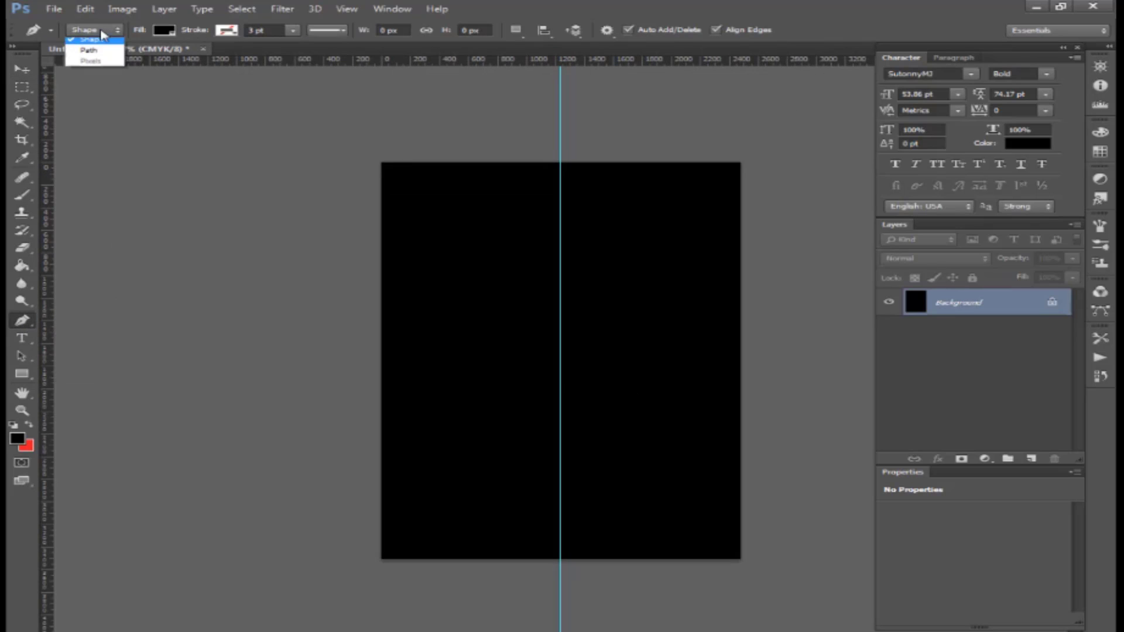
pyautogui.click(88, 48)
pyautogui.click(473, 158)
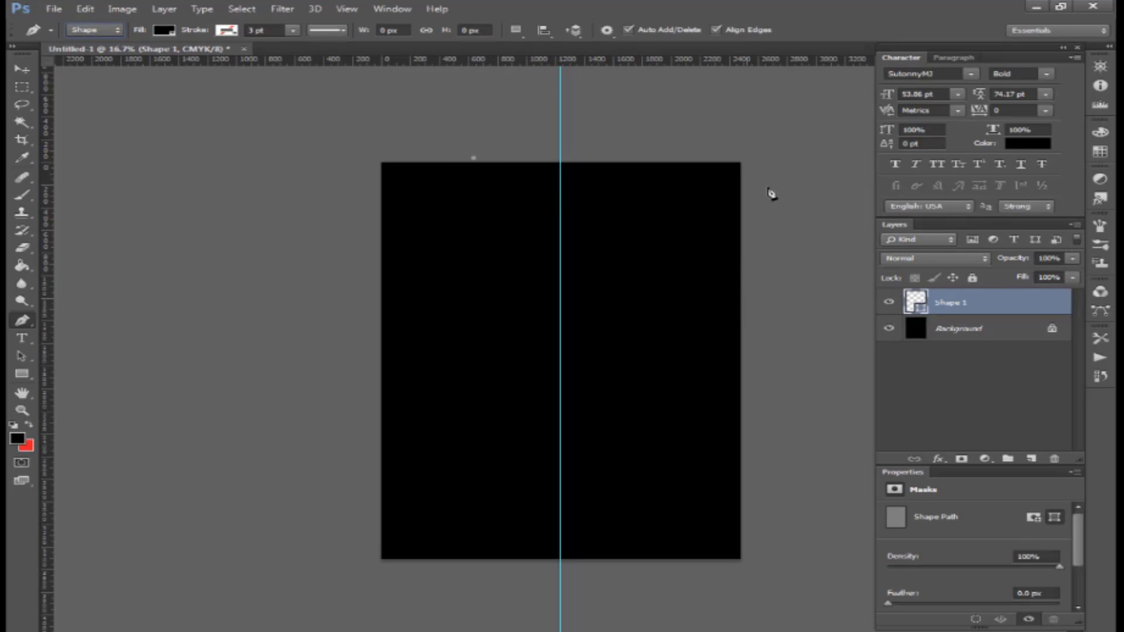
pyautogui.click(746, 299)
pyautogui.click(754, 156)
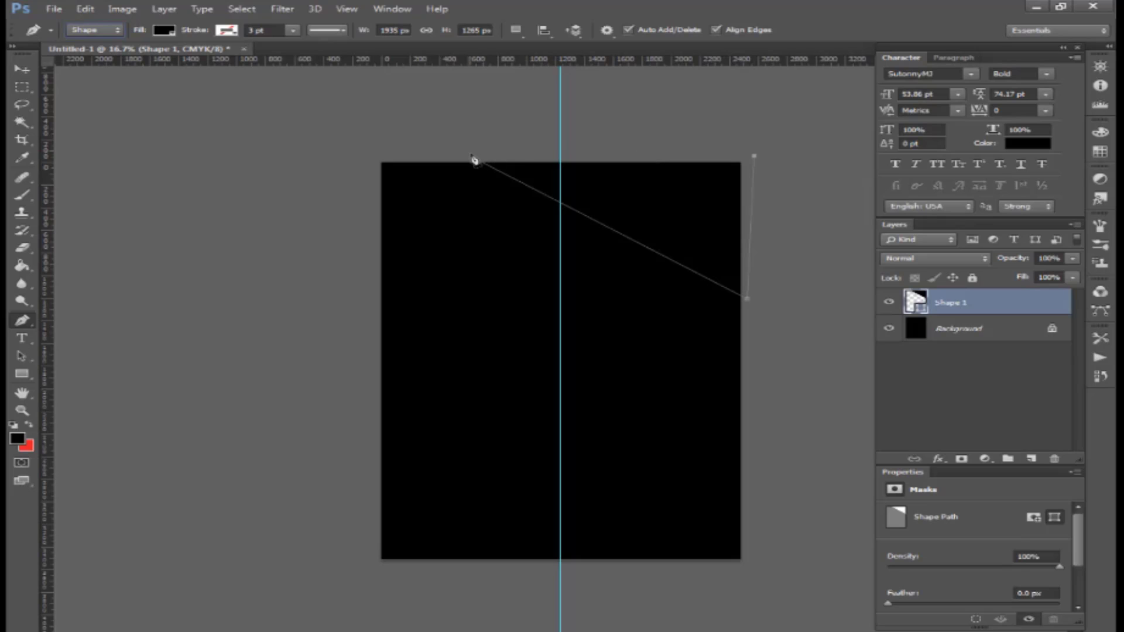
pyautogui.doubleClick(916, 301)
pyautogui.click(828, 506)
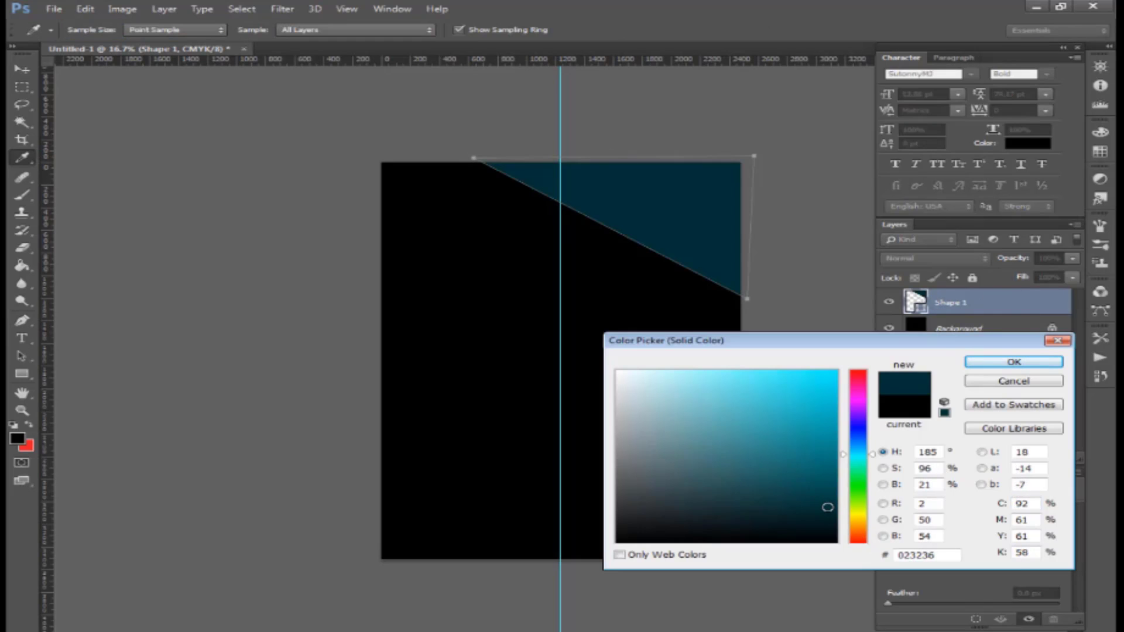
pyautogui.moveTo(828, 507); pyautogui.dragTo(830, 511)
pyautogui.press('Return')
# - Draw a second top-right triangle below Shape 1 and fill it bright teal 1c9faa
pyautogui.press('p')
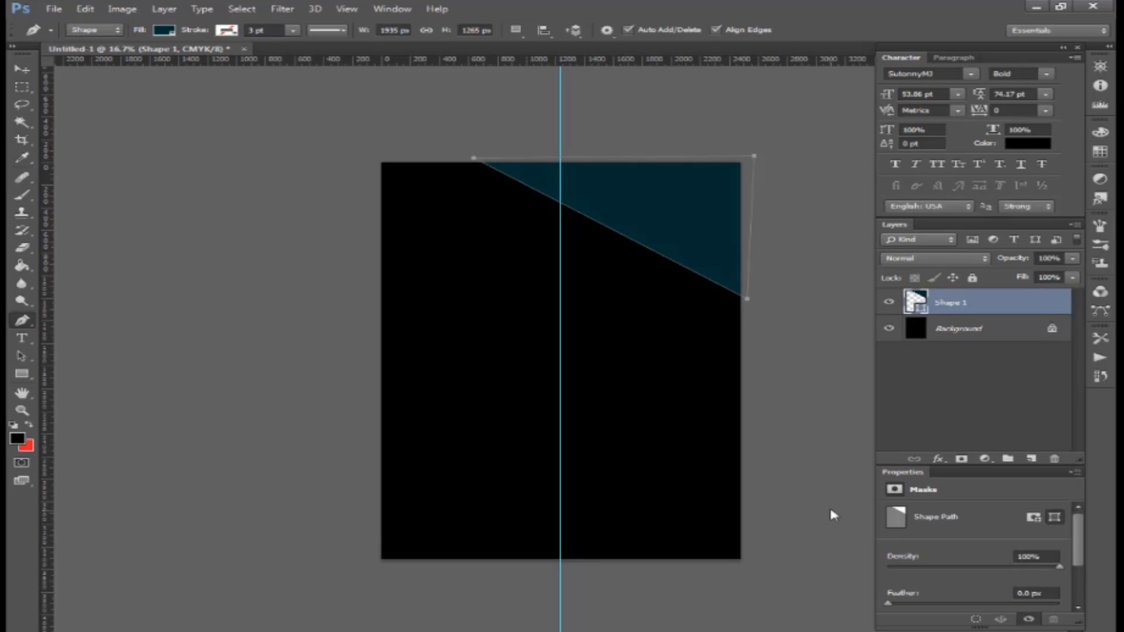
pyautogui.click(434, 158)
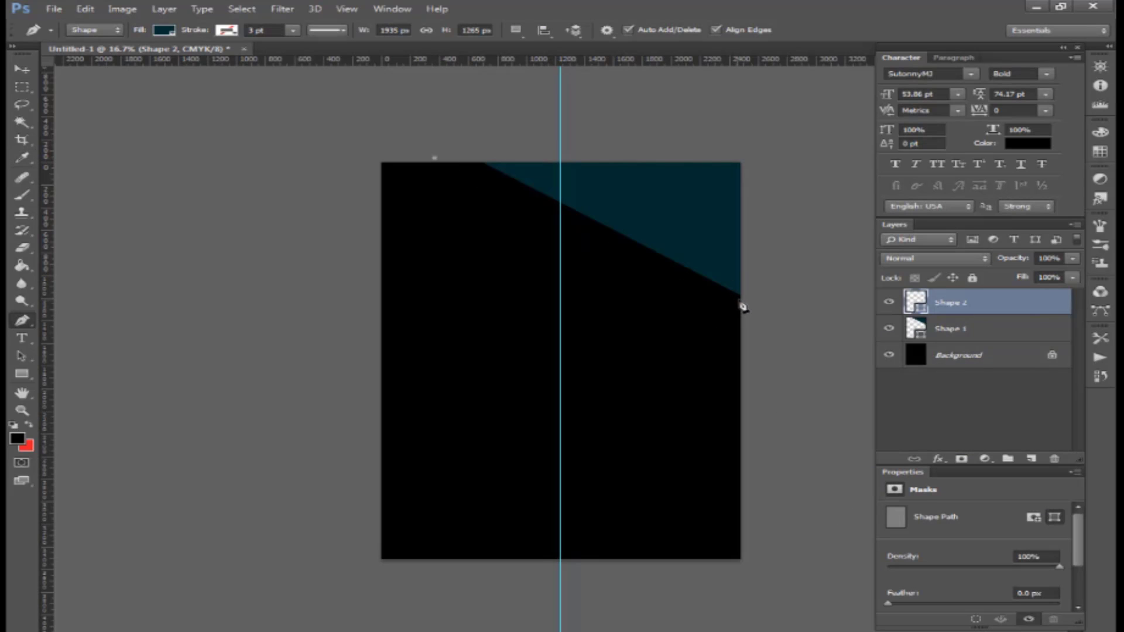
pyautogui.click(742, 298)
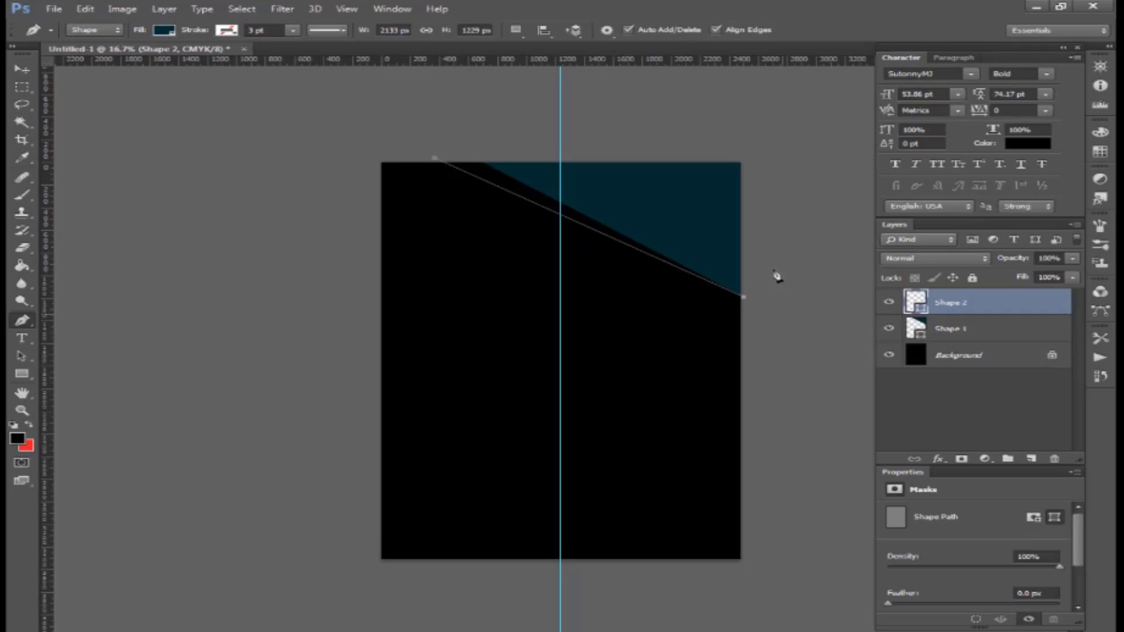
pyautogui.click(743, 160)
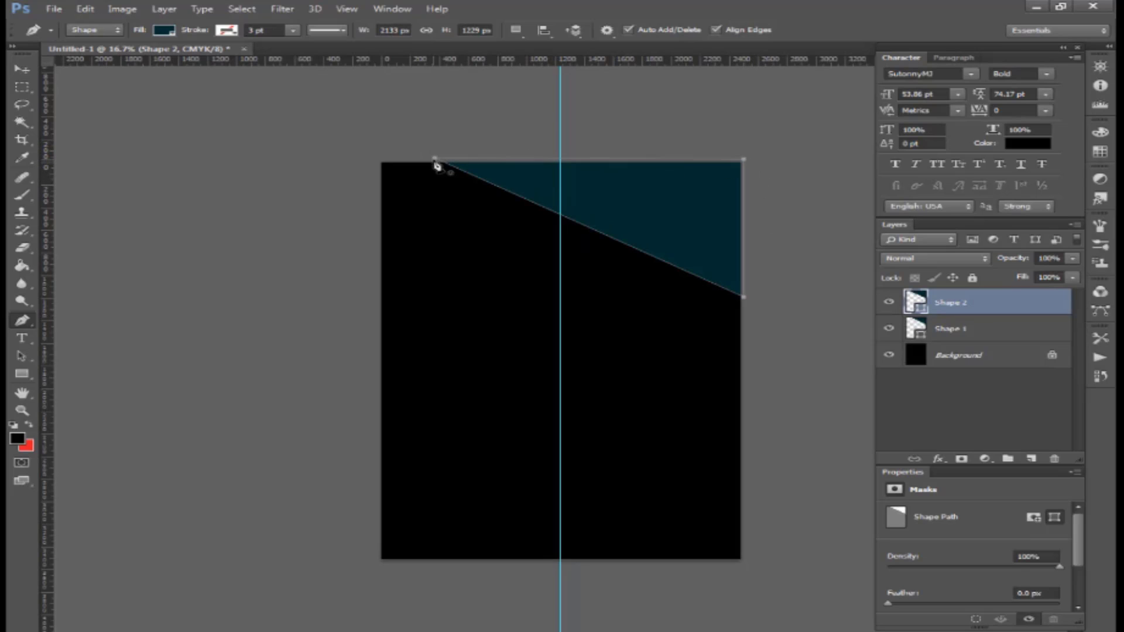
pyautogui.moveTo(949, 309); pyautogui.dragTo(958, 343)
pyautogui.doubleClick(925, 329)
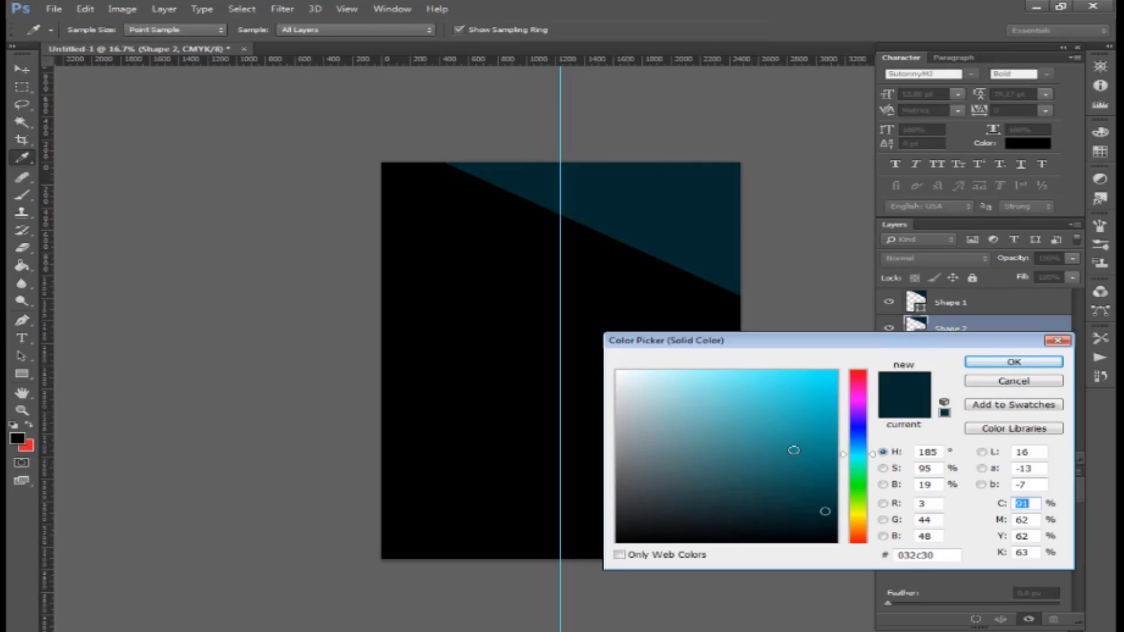
pyautogui.moveTo(792, 449); pyautogui.dragTo(798, 427)
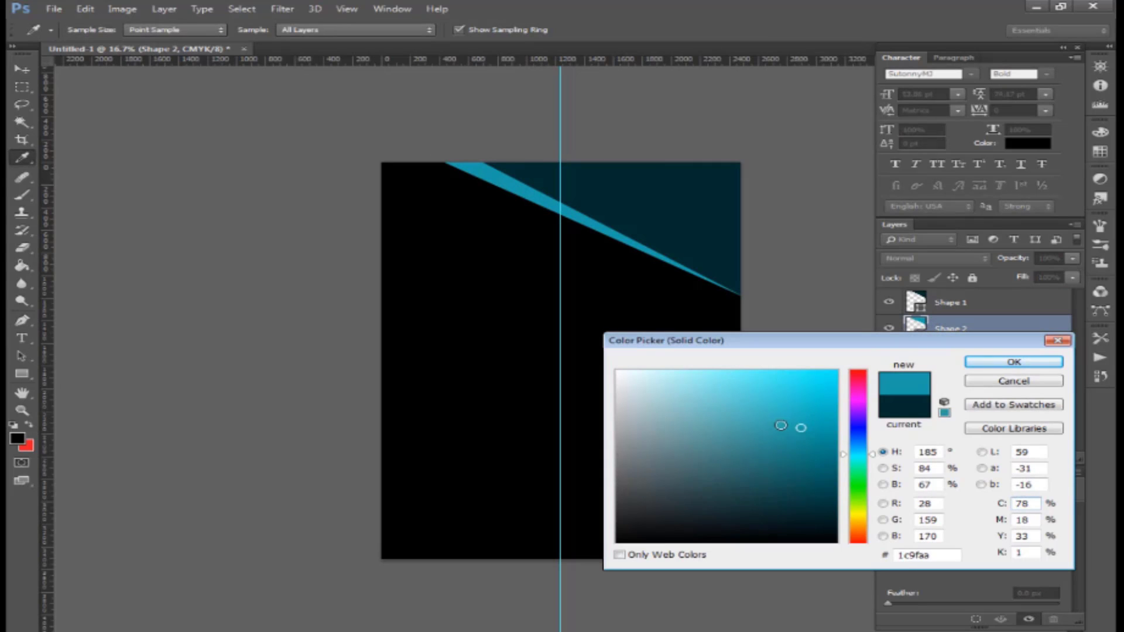
pyautogui.click(788, 434)
pyautogui.press('Return')
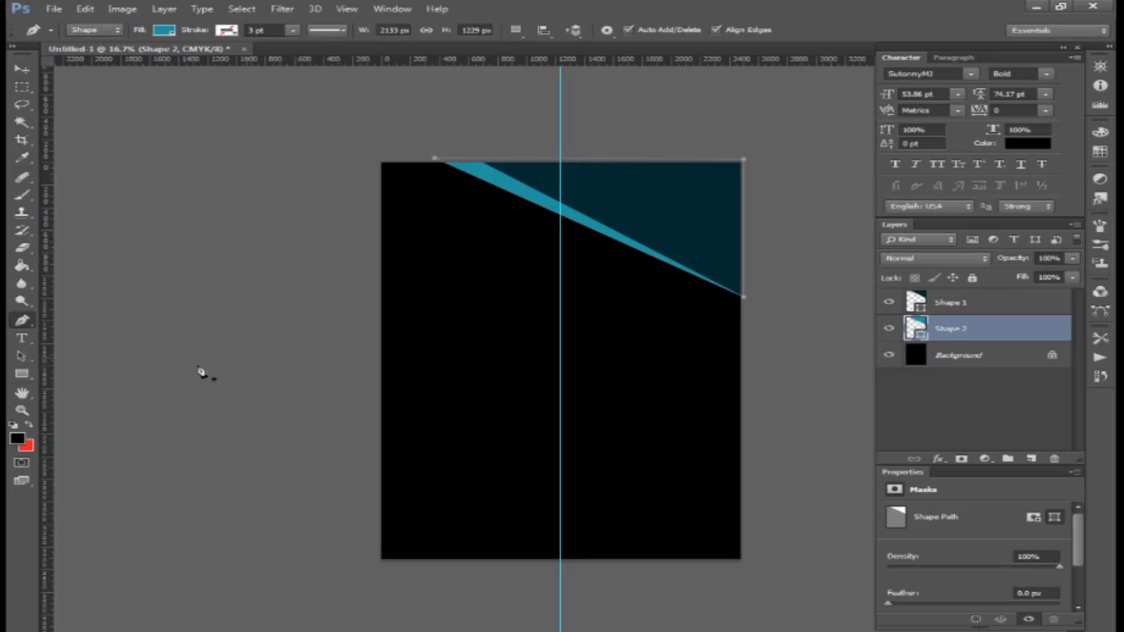
pyautogui.moveTo(22, 374); pyautogui.dragTo(138, 370)
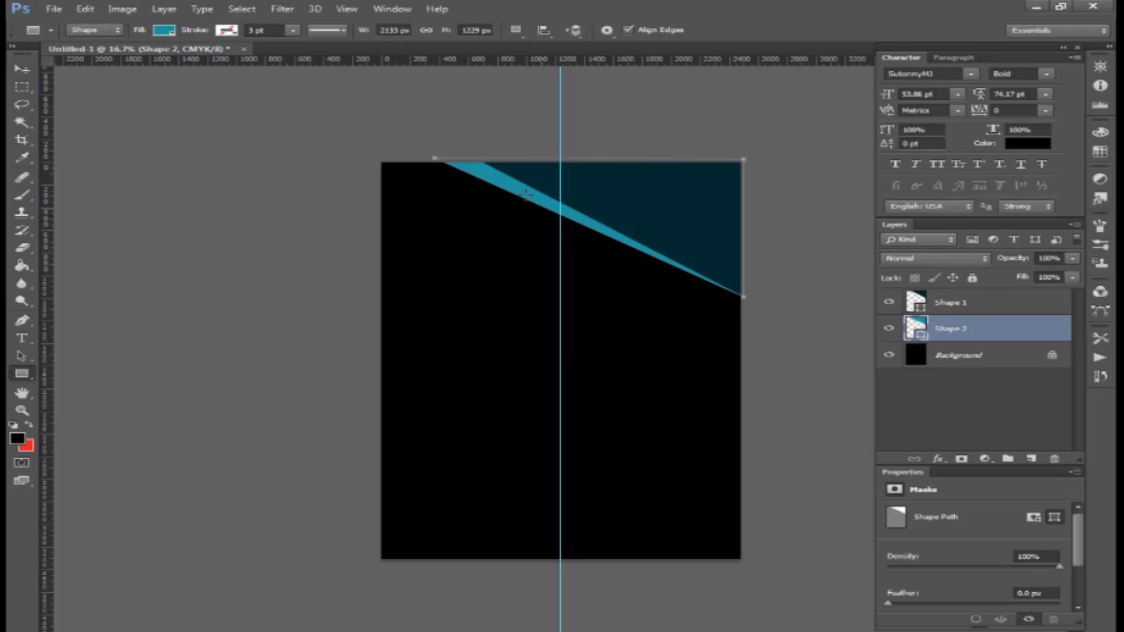
# - Draw a rectangle across the top above the teal shapes and fill it red ff0000
pyautogui.moveTo(443, 136); pyautogui.dragTo(672, 291)
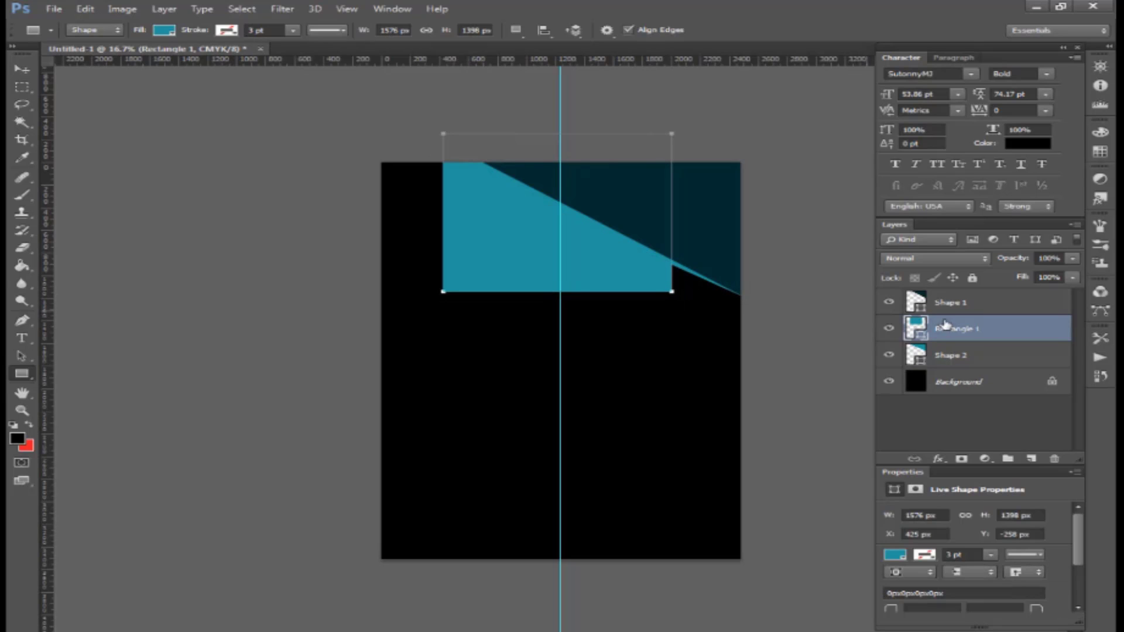
pyautogui.moveTo(973, 332); pyautogui.dragTo(965, 299)
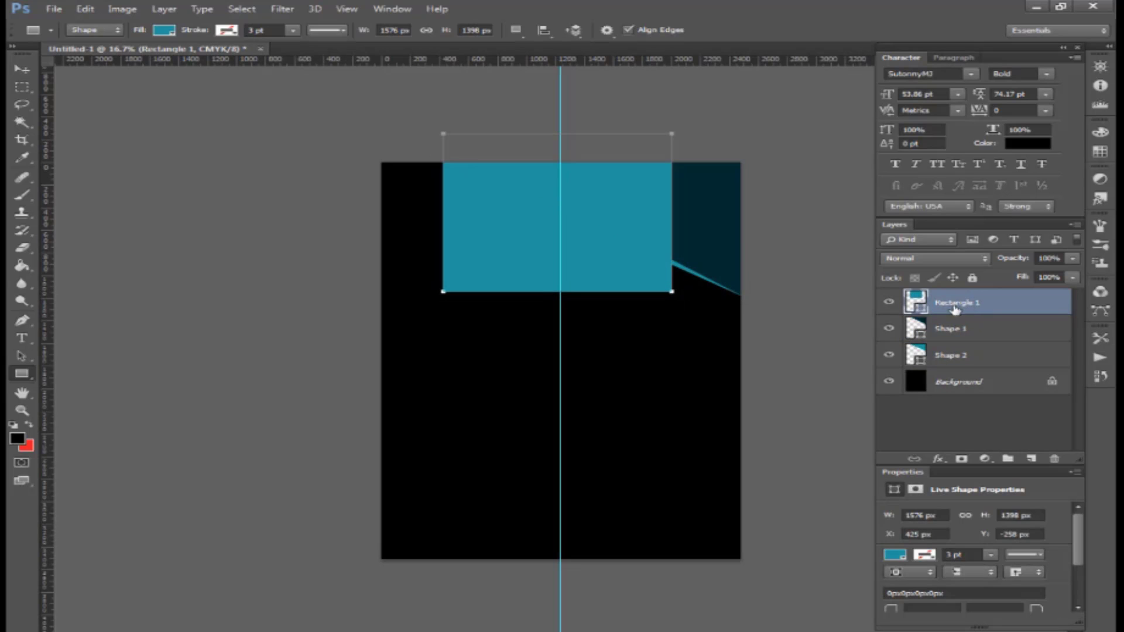
pyautogui.doubleClick(915, 301)
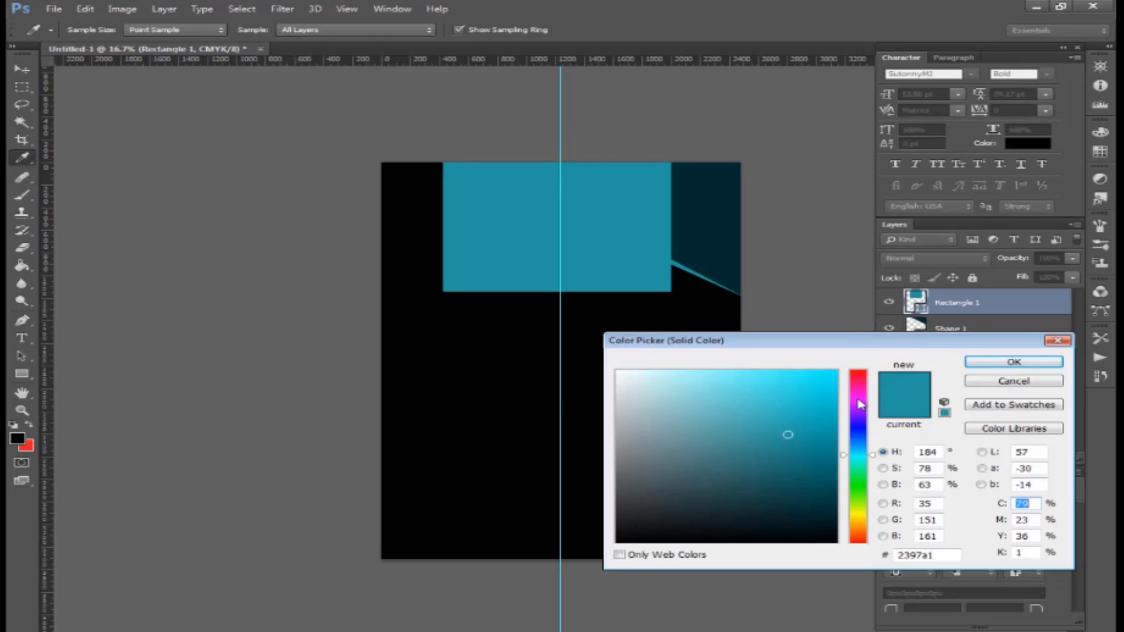
pyautogui.moveTo(860, 402); pyautogui.dragTo(866, 320)
pyautogui.moveTo(823, 396); pyautogui.dragTo(890, 298)
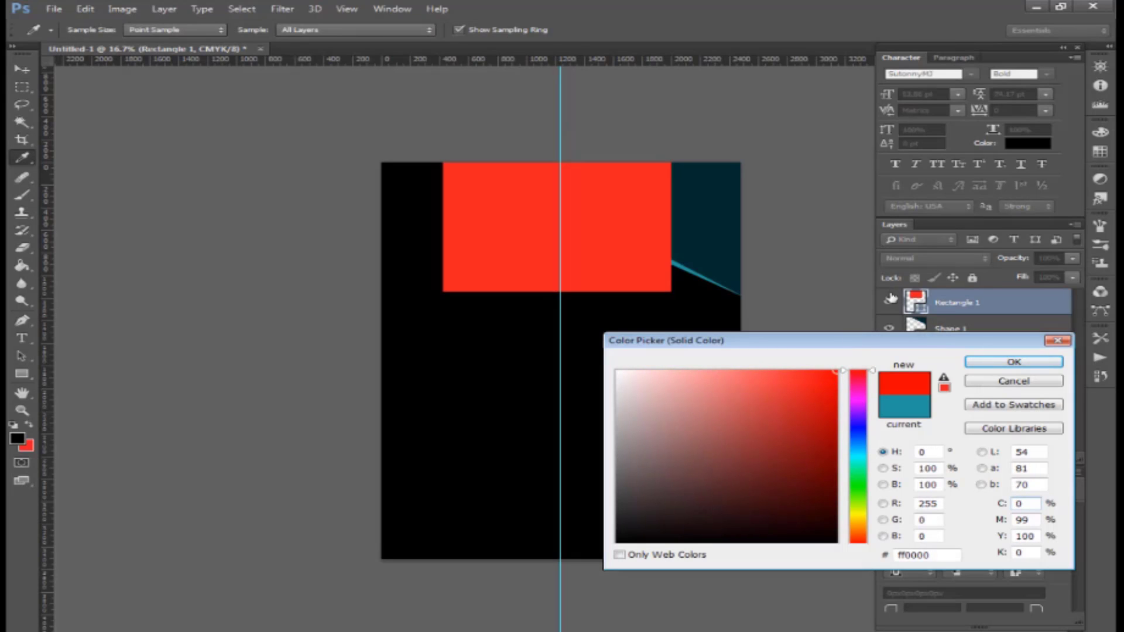
pyautogui.press('Return')
# - Stretch the red rectangle taller, centre it on the guide, and duplicate its layer
pyautogui.click(26, 72)
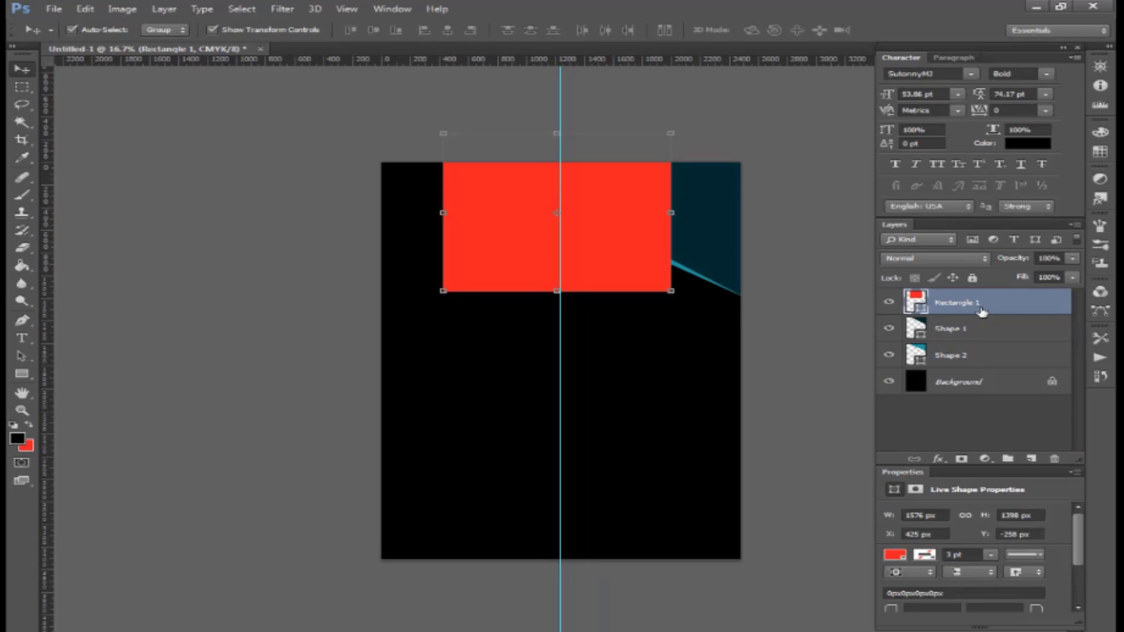
pyautogui.moveTo(625, 292); pyautogui.dragTo(621, 275)
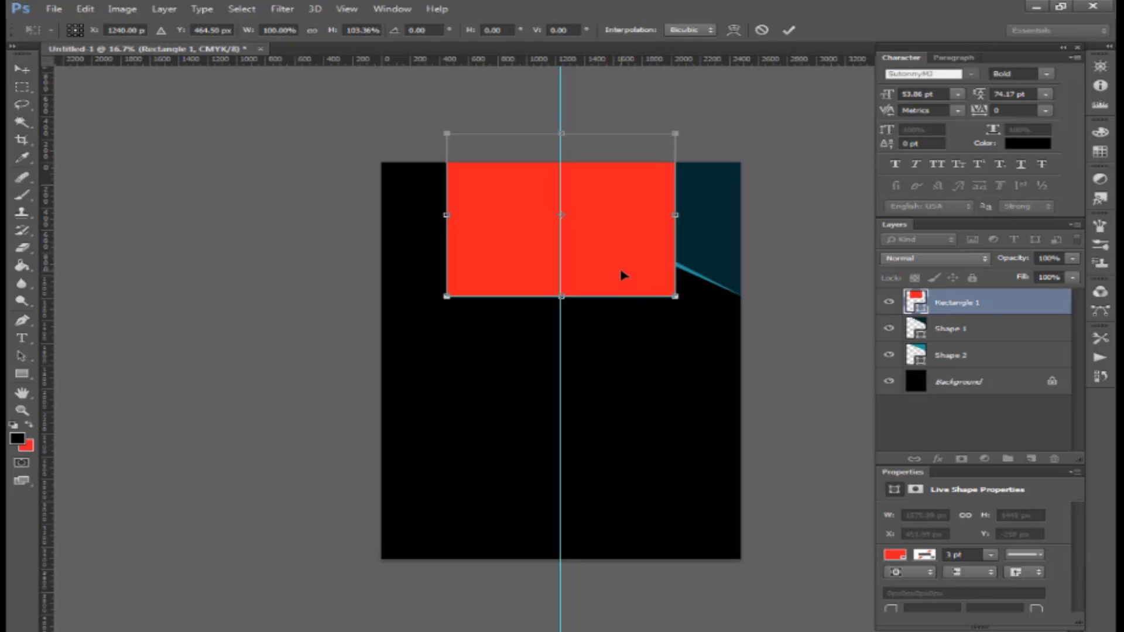
pyautogui.press('Return')
pyautogui.moveTo(989, 309); pyautogui.dragTo(1031, 458)
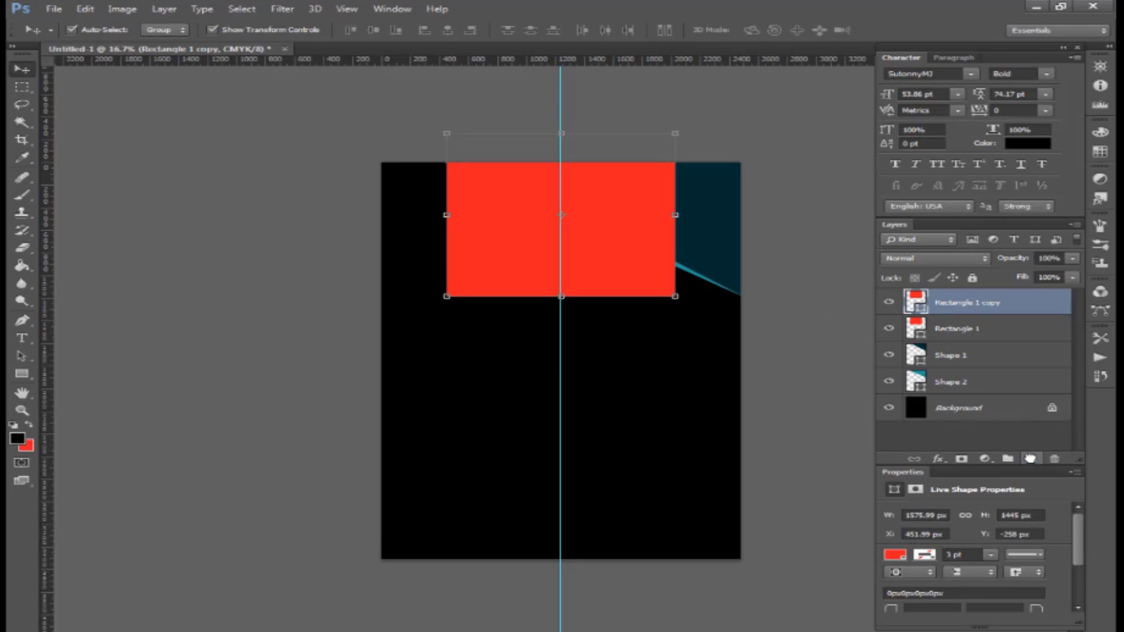
# - Give Rectangle 1 copy no fill and a white outline
pyautogui.click(894, 555)
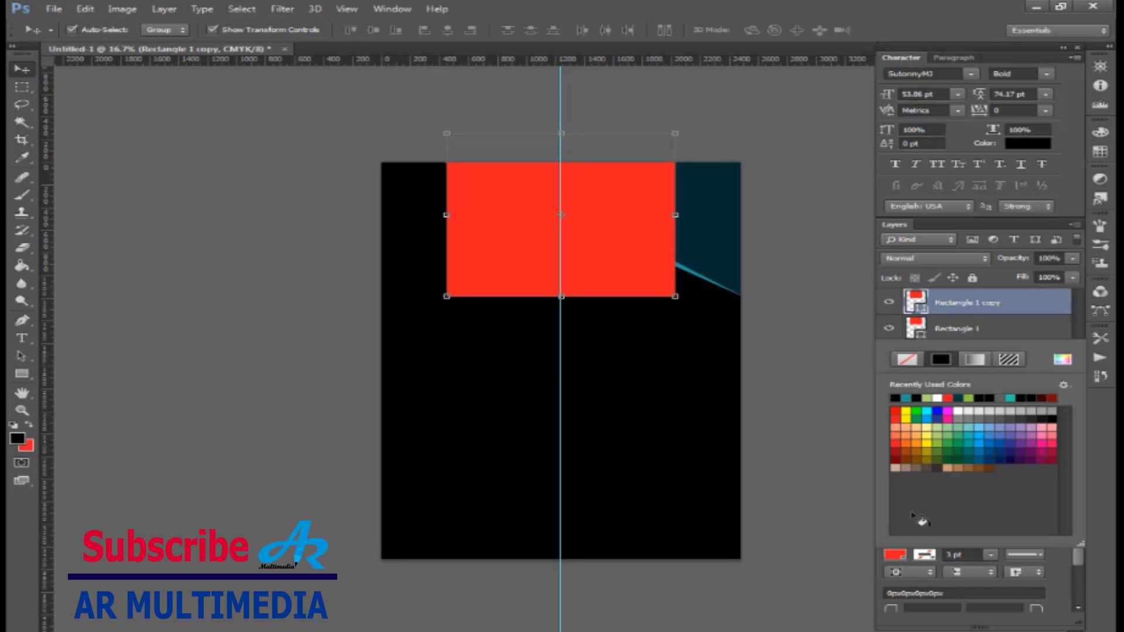
pyautogui.click(907, 360)
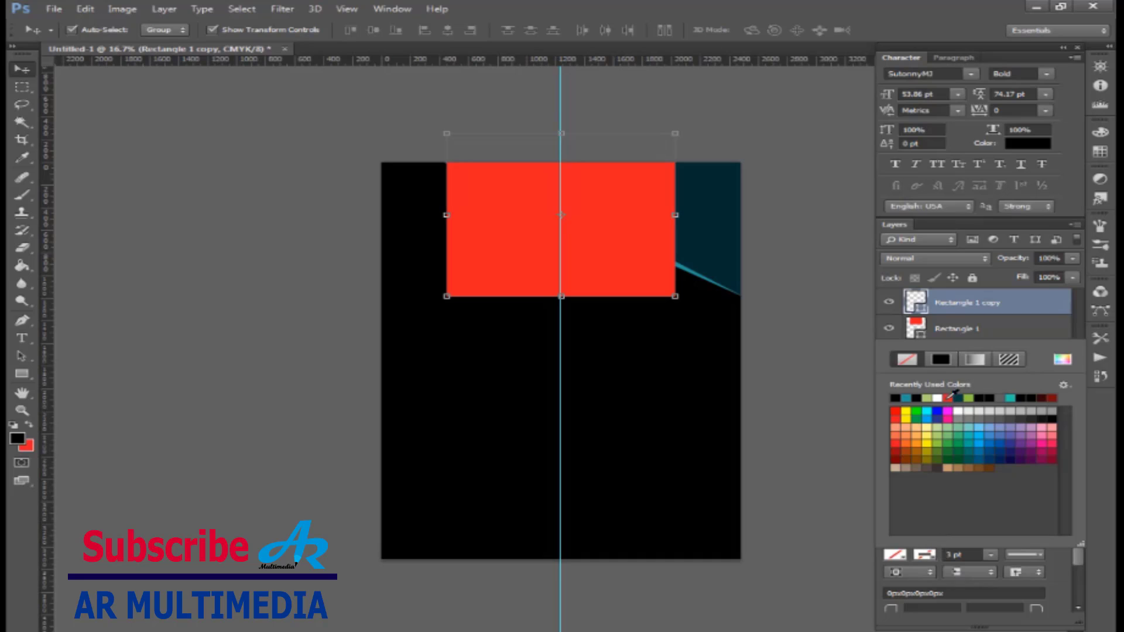
pyautogui.click(938, 398)
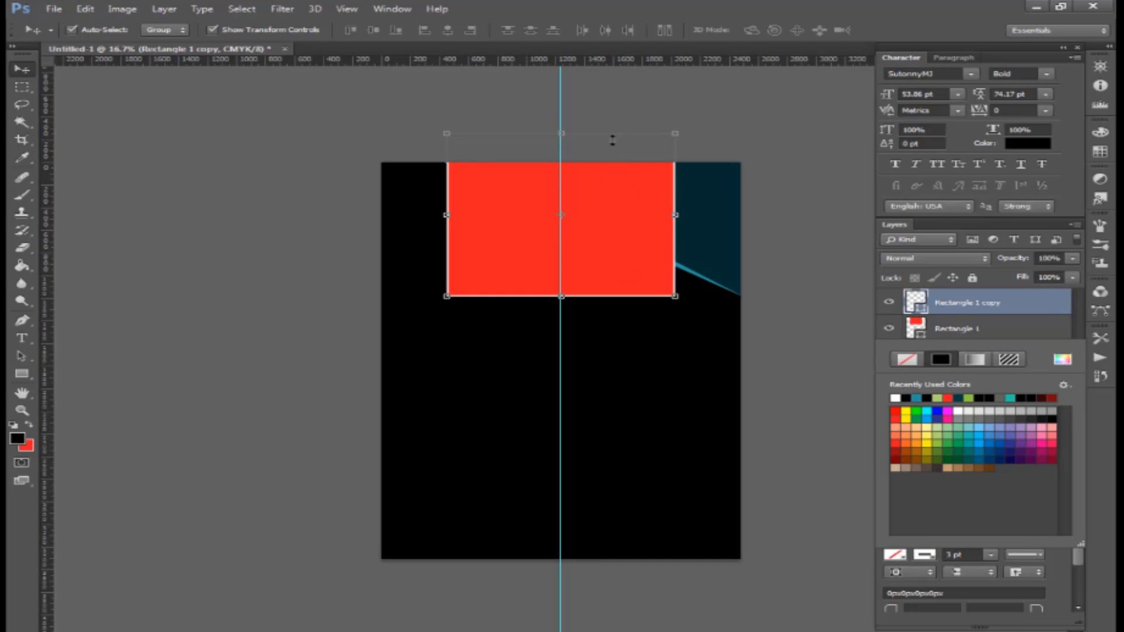
# - Resize the white frame to 1780 × 917 px, centred on the guide over the red panel
pyautogui.moveTo(613, 140); pyautogui.dragTo(687, 228)
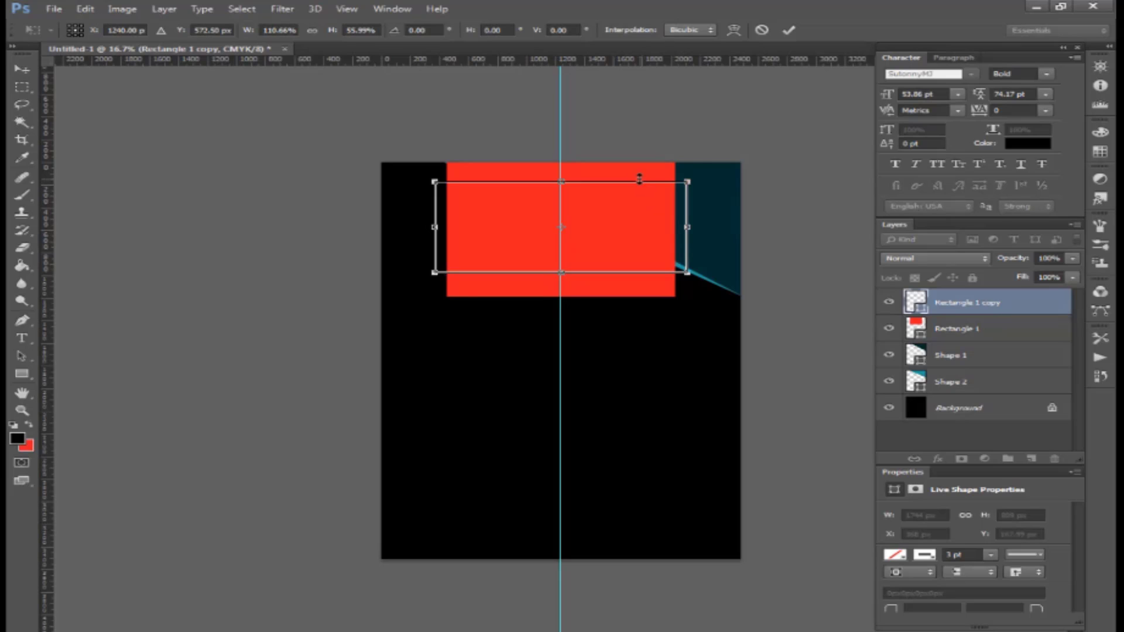
pyautogui.moveTo(640, 178); pyautogui.dragTo(625, 176)
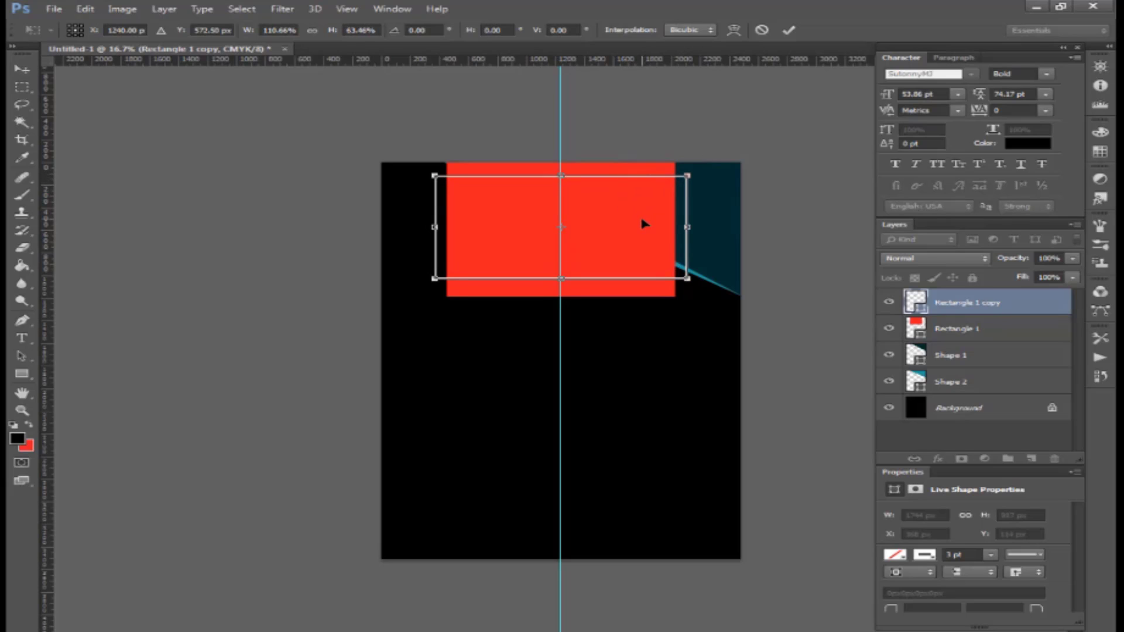
pyautogui.press('Down')
pyautogui.press('Down')
pyautogui.press('Down')
pyautogui.press('Down')
pyautogui.press('Down')
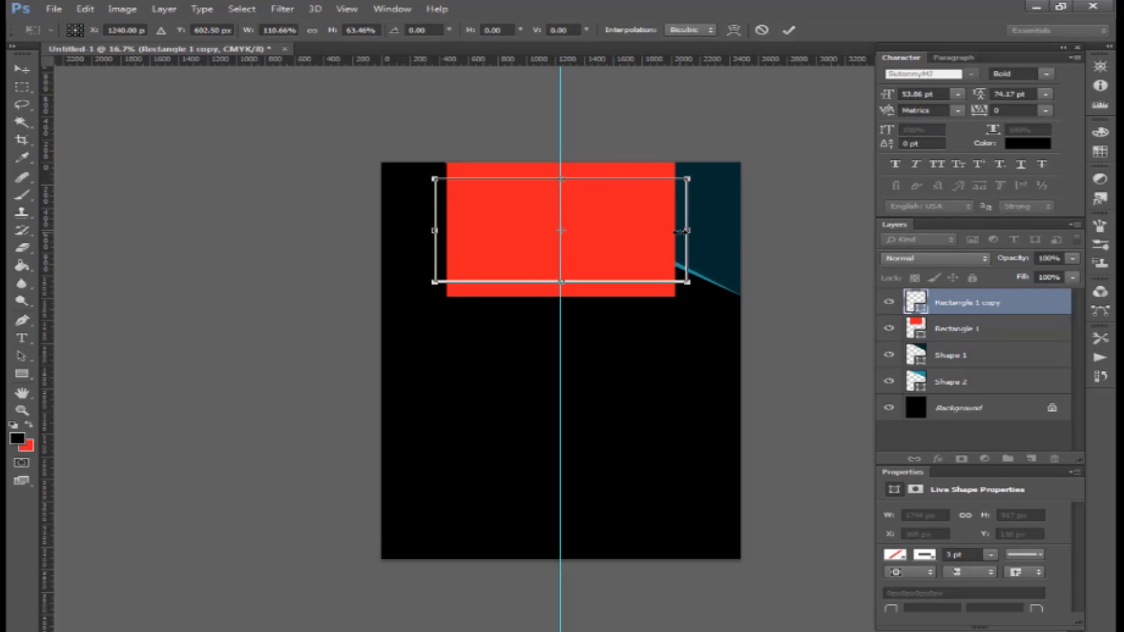
pyautogui.moveTo(692, 231); pyautogui.dragTo(694, 237)
pyautogui.press('Return')
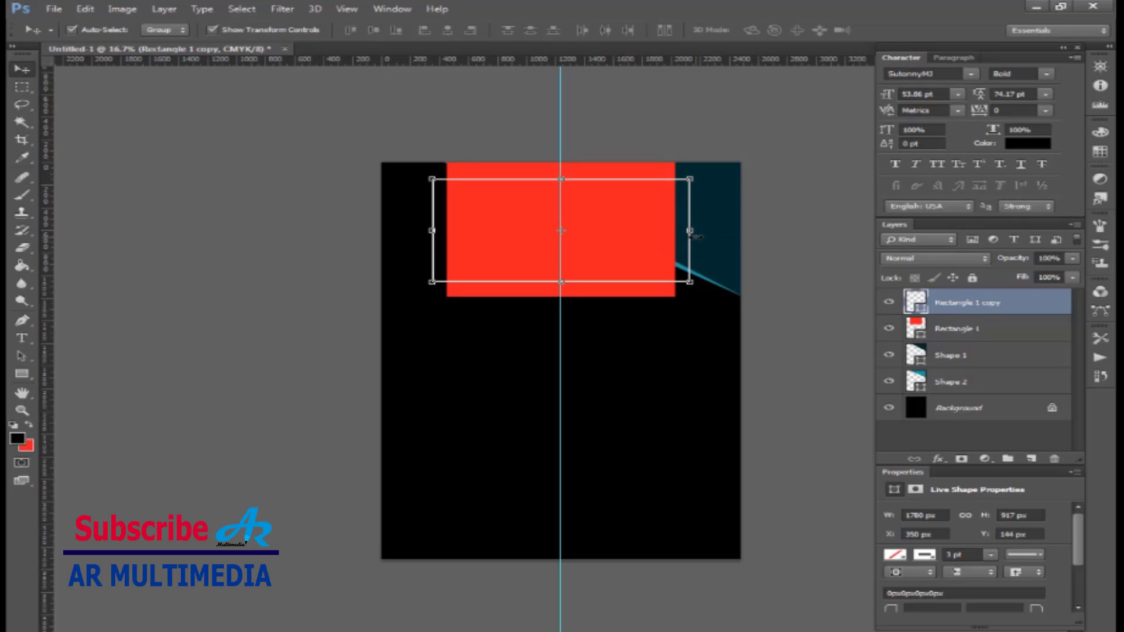
pyautogui.hotkey('ctrl', '+')
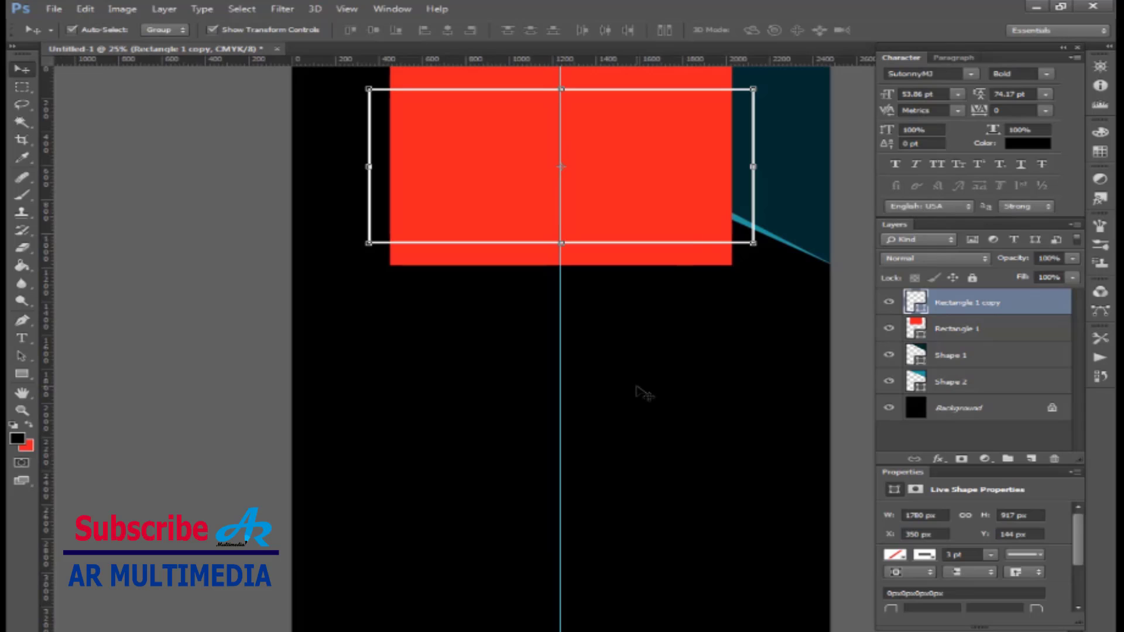
pyautogui.click(653, 386)
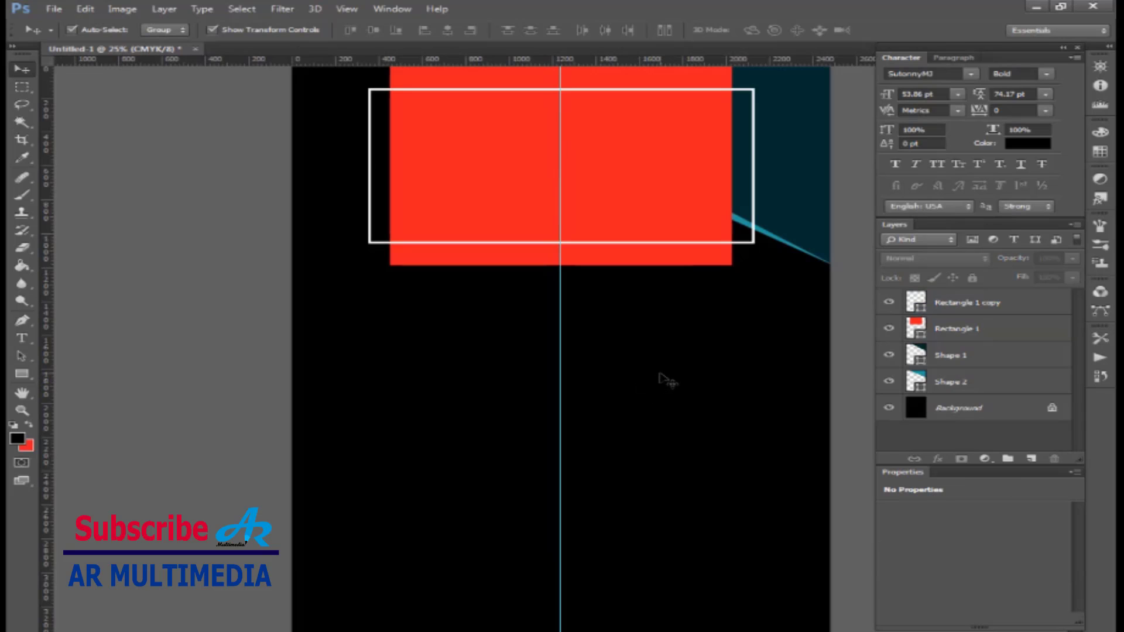
pyautogui.scroll(1, 742, 199)
pyautogui.hotkey('ctrl', '+')
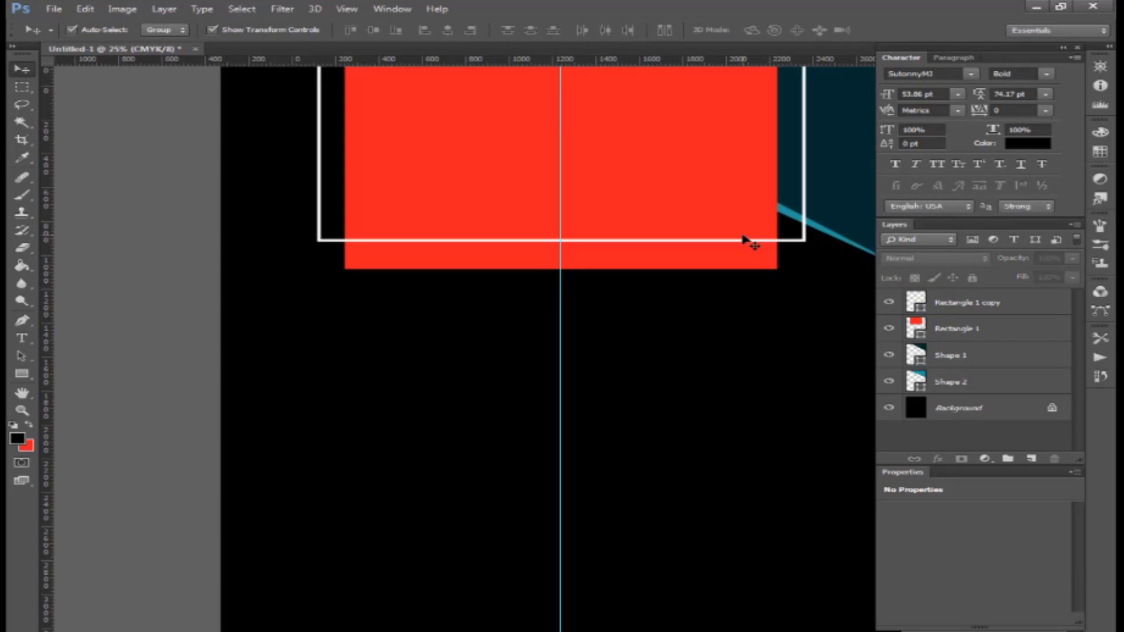
pyautogui.scroll(4, 742, 236)
pyautogui.click(817, 117)
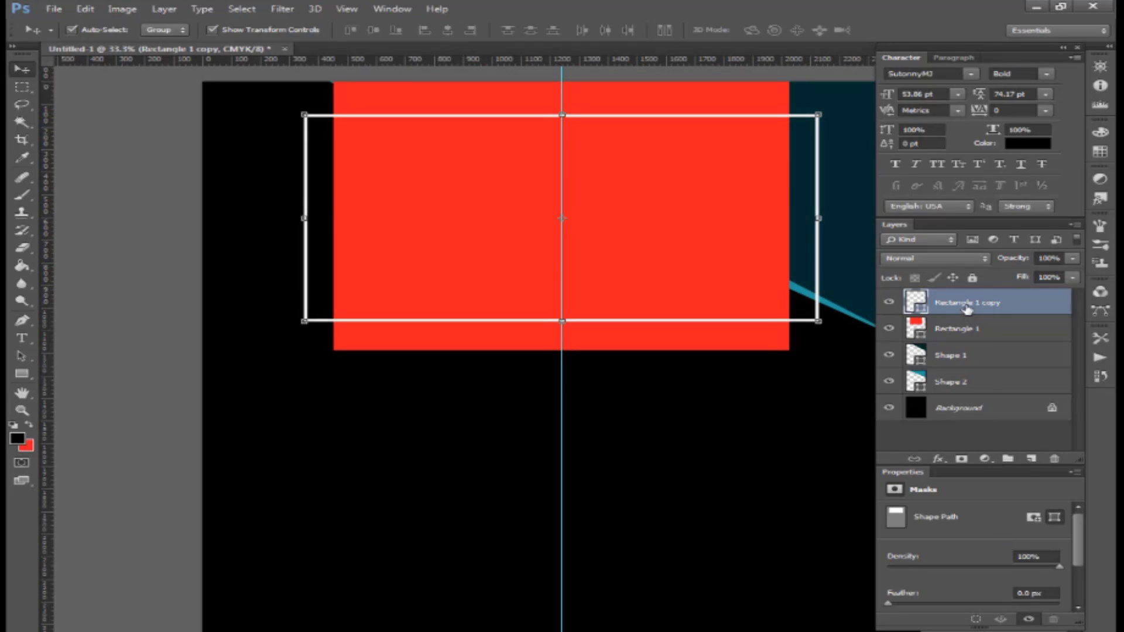
# - Add a drop shadow to the frame: distance 15 px, spread 6%, size 21 px, reduced opacity
pyautogui.click(937, 458)
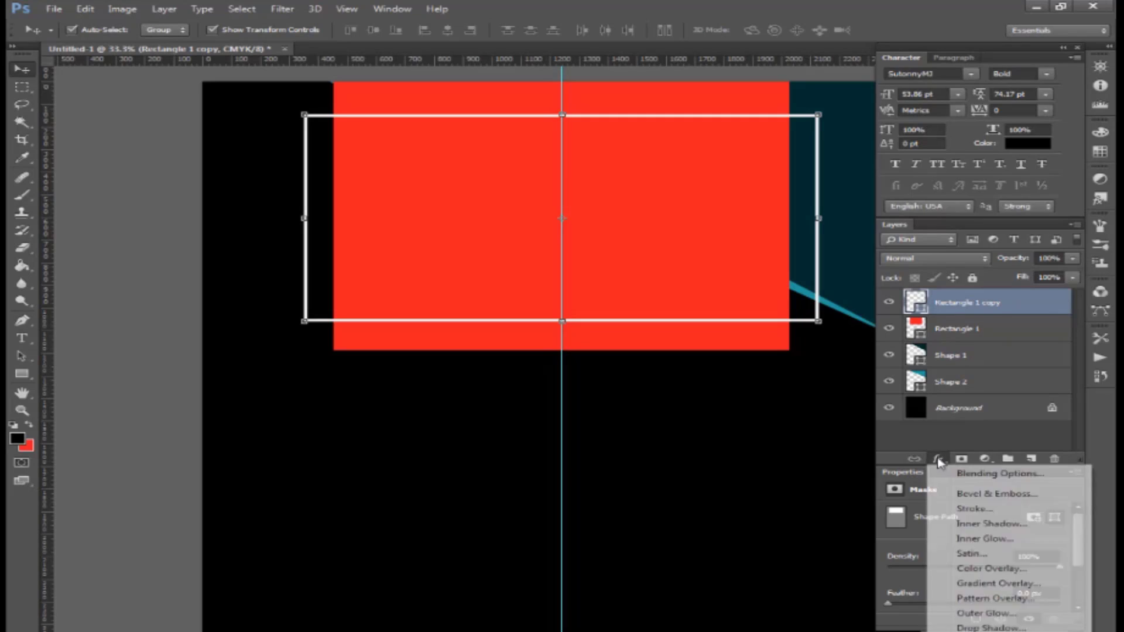
pyautogui.click(978, 626)
pyautogui.moveTo(829, 240); pyautogui.dragTo(834, 271)
pyautogui.click(827, 255)
pyautogui.write('6')
pyautogui.moveTo(866, 199); pyautogui.dragTo(863, 198)
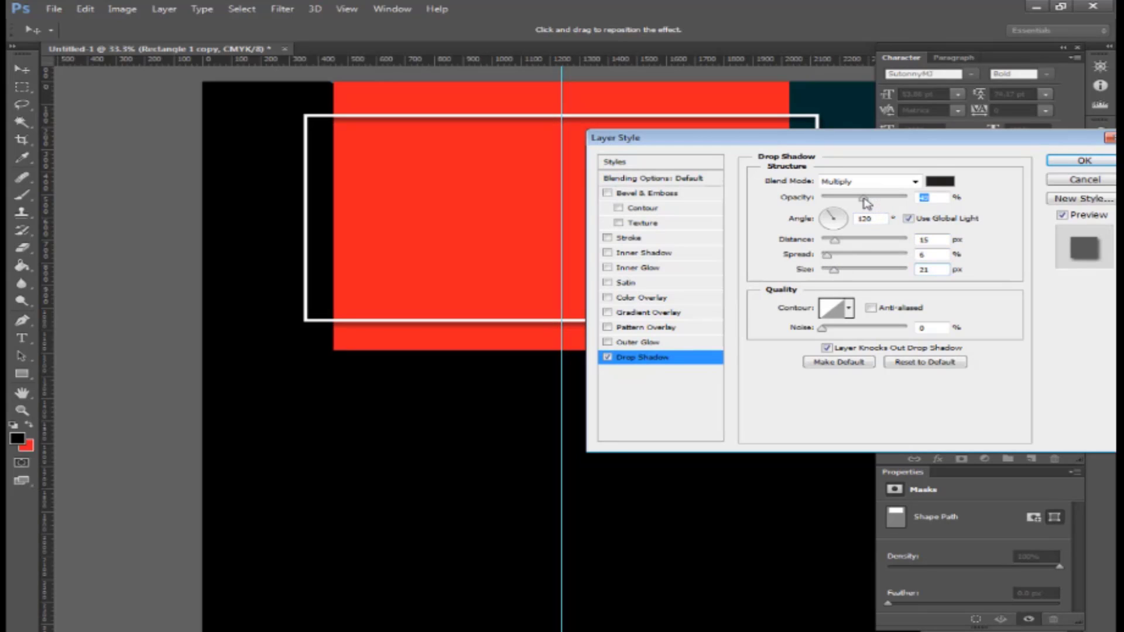
pyautogui.press('Return')
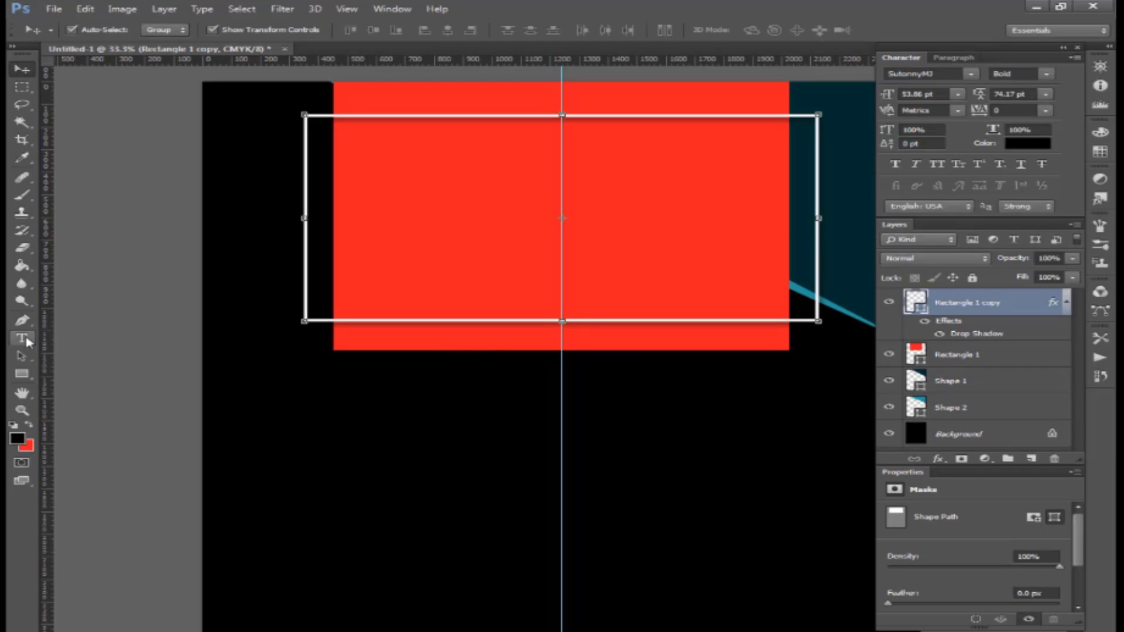
pyautogui.moveTo(27, 343); pyautogui.dragTo(55, 337)
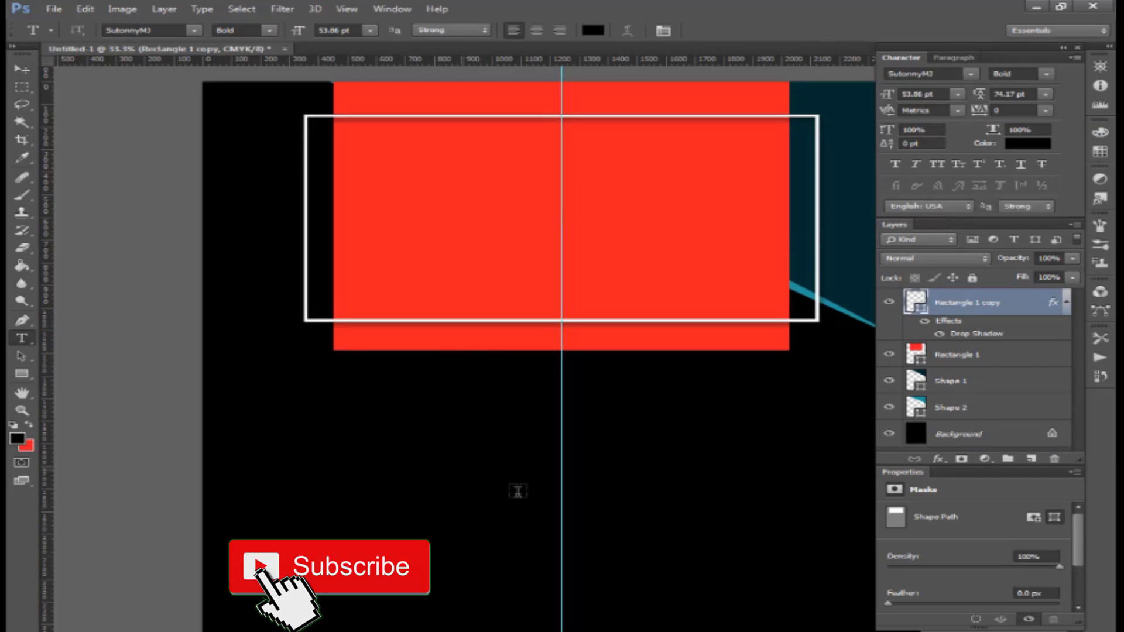
# - Type 'Black Friday' in Showcard Gothic and colour it white
pyautogui.click(171, 29)
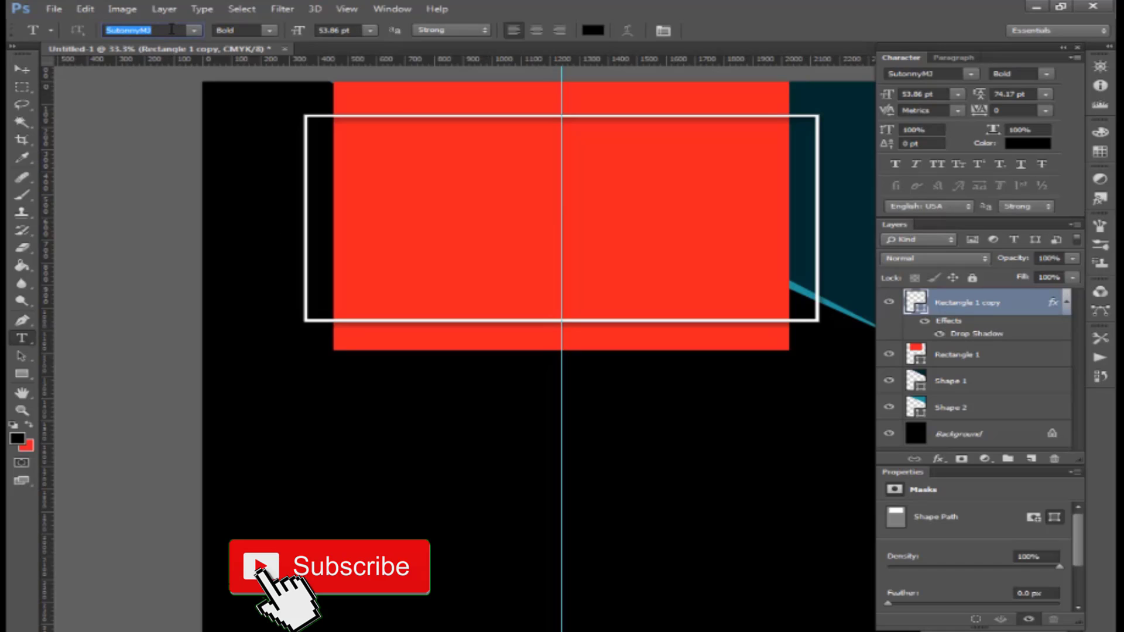
pyautogui.write('Showcard Gothic')
pyautogui.press('Return')
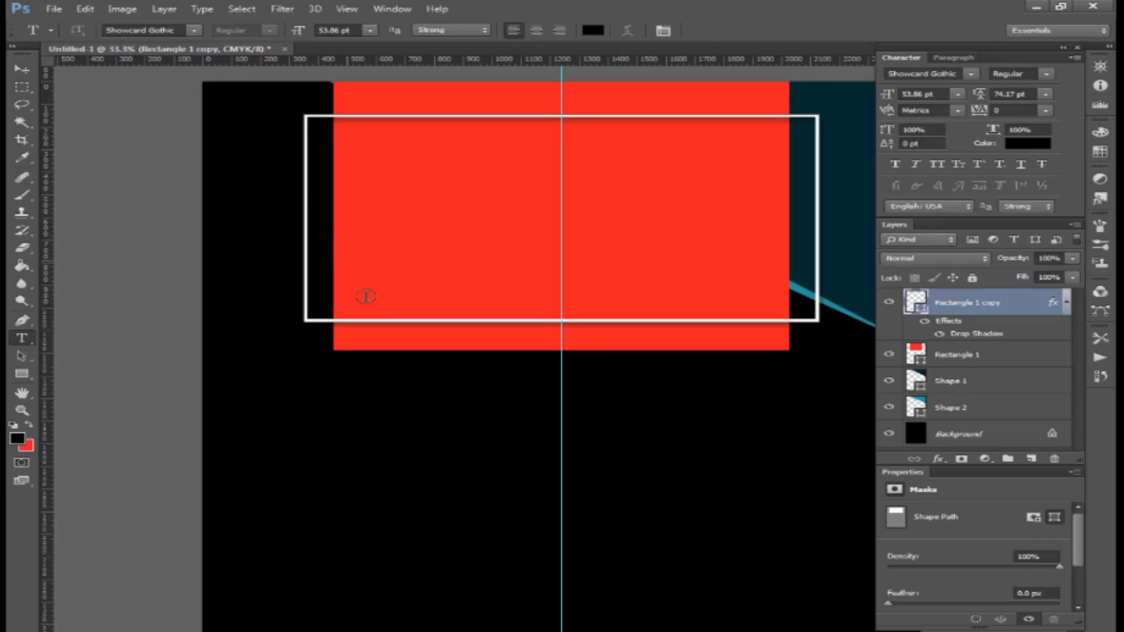
pyautogui.click(441, 469)
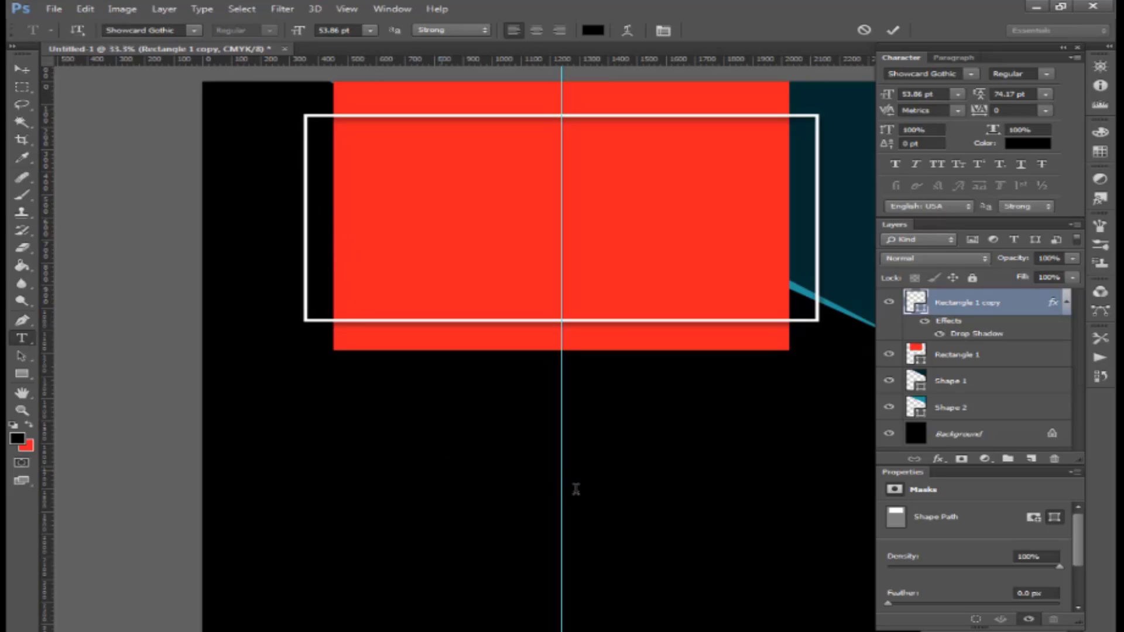
pyautogui.write('B')
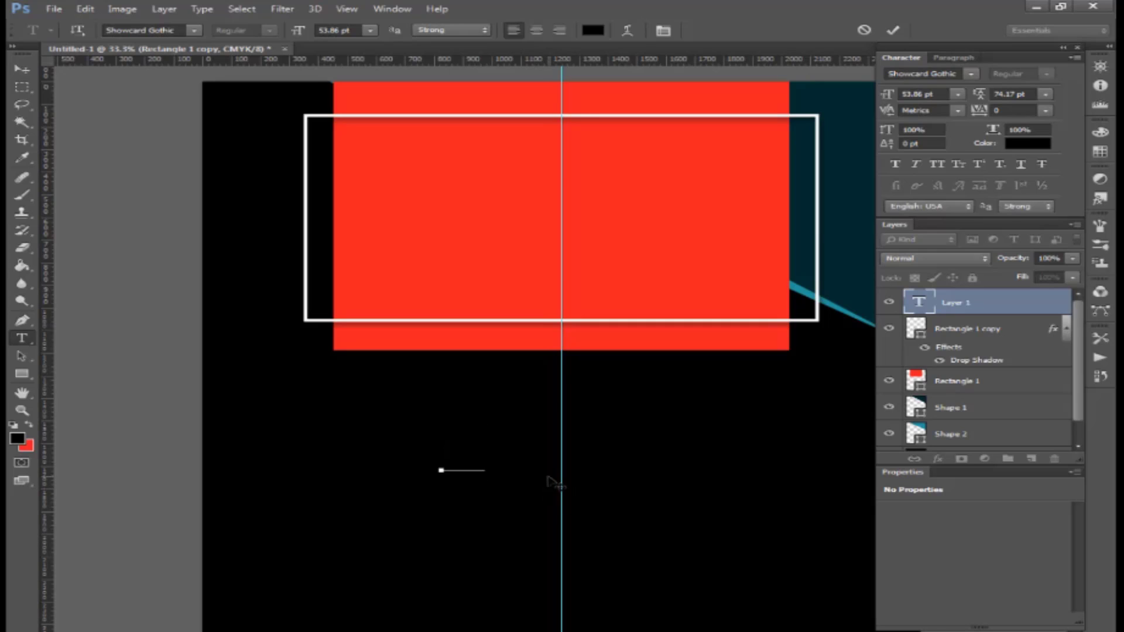
pyautogui.write('lack F')
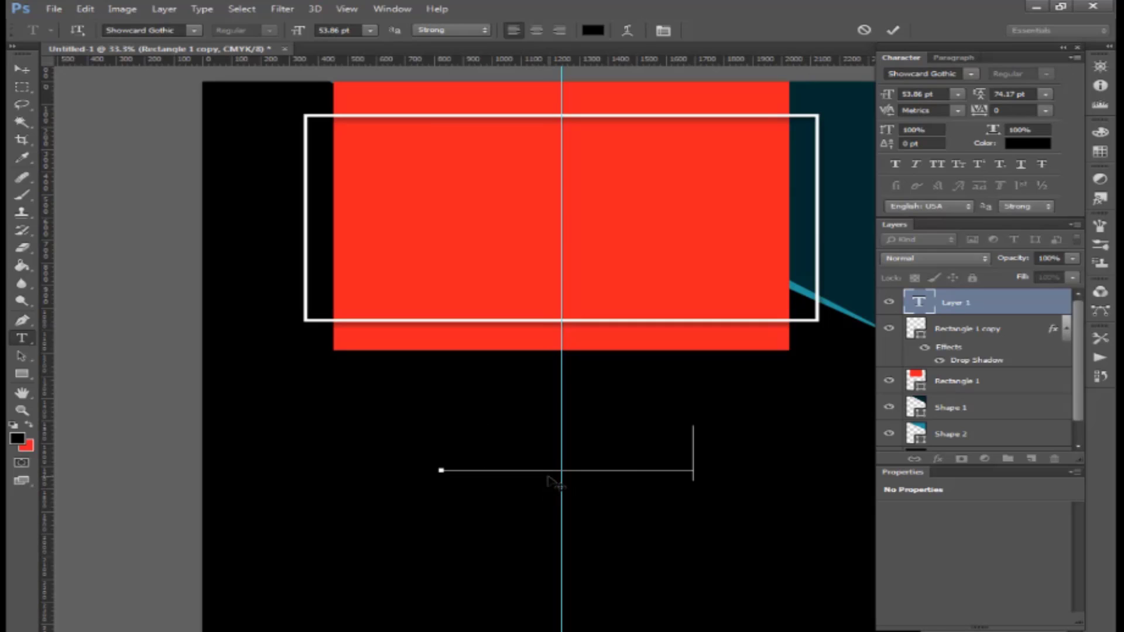
pyautogui.write('riday')
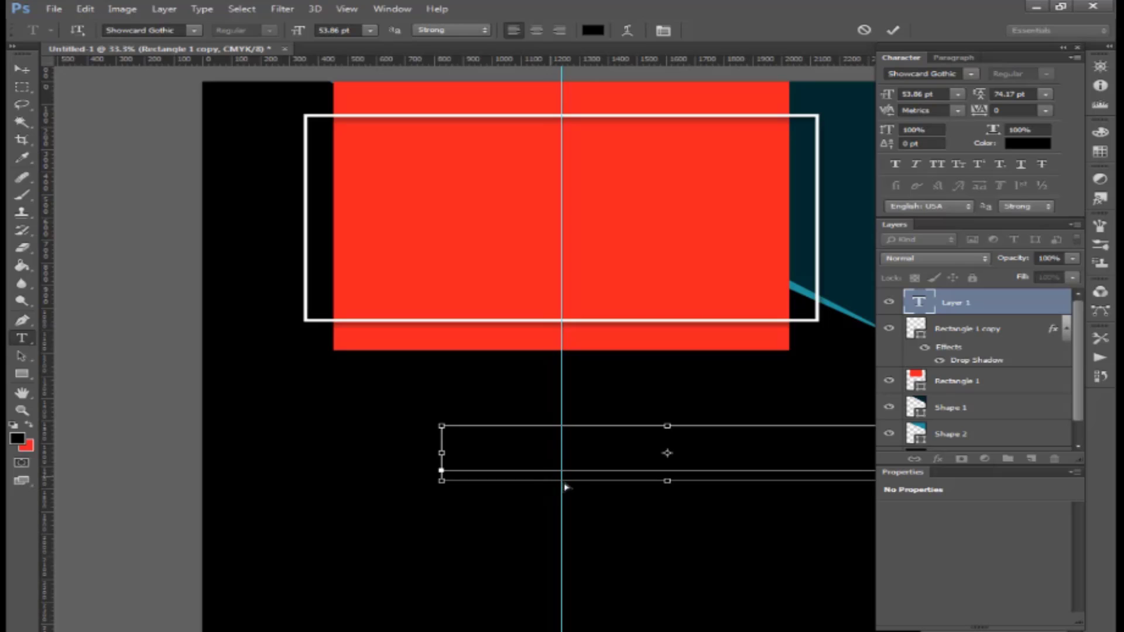
pyautogui.hotkey('ctrl', 'a')
pyautogui.click(1041, 144)
pyautogui.moveTo(767, 394); pyautogui.dragTo(455, 282)
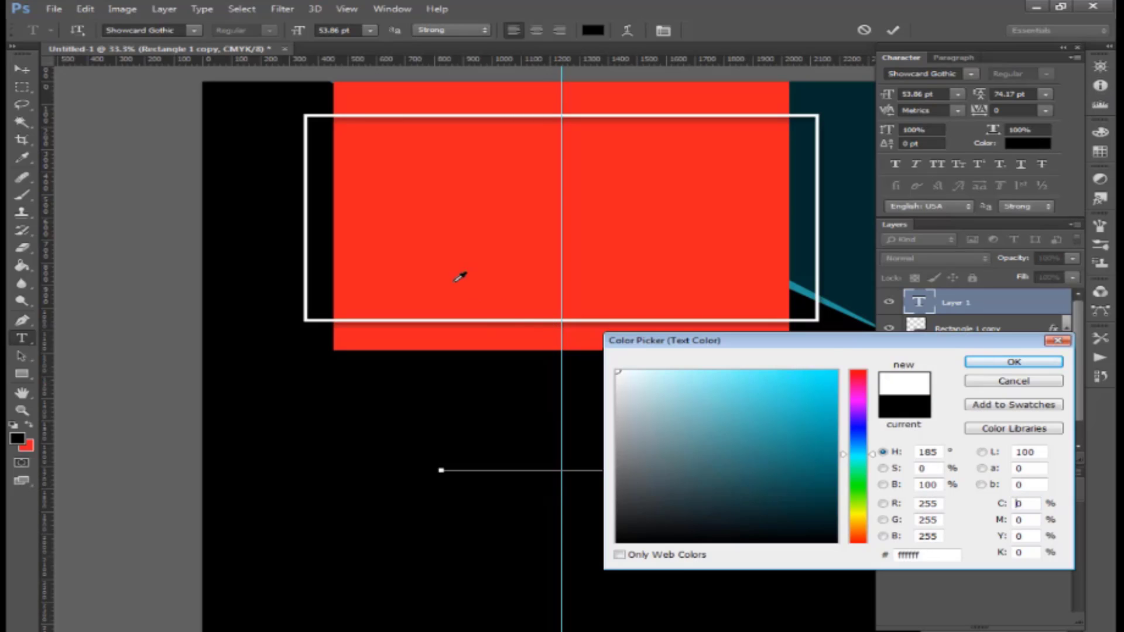
pyautogui.press('Return')
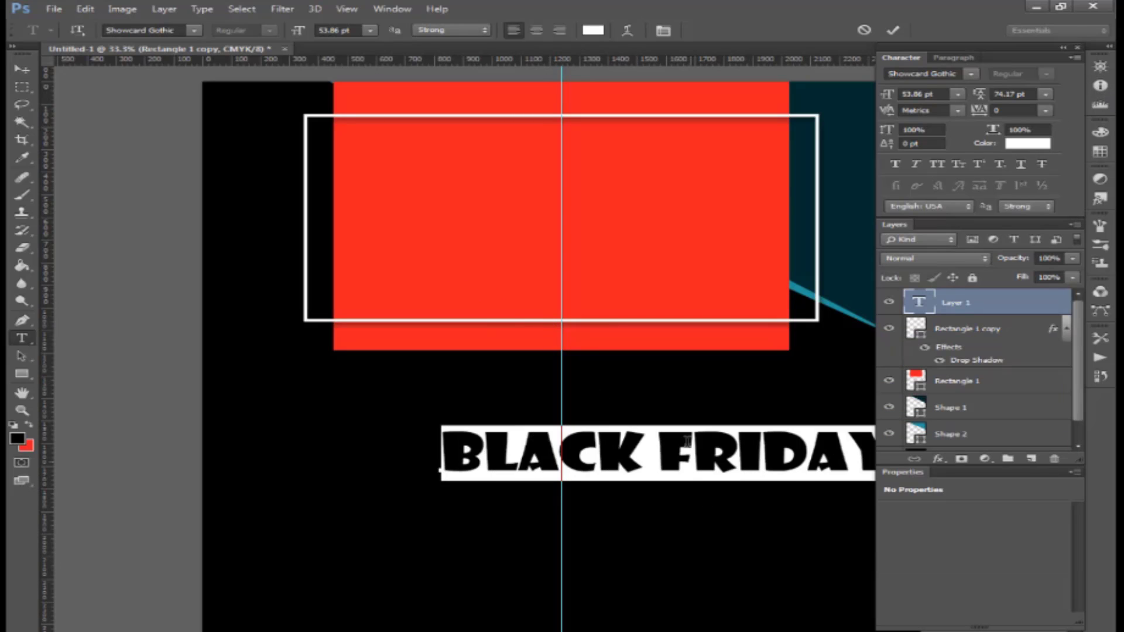
# - Split the title into two centred lines at 72.86 pt, 82.17 pt leading, inside the red panel
pyautogui.click(659, 451)
pyautogui.press('BackSpace')
pyautogui.press('Return')
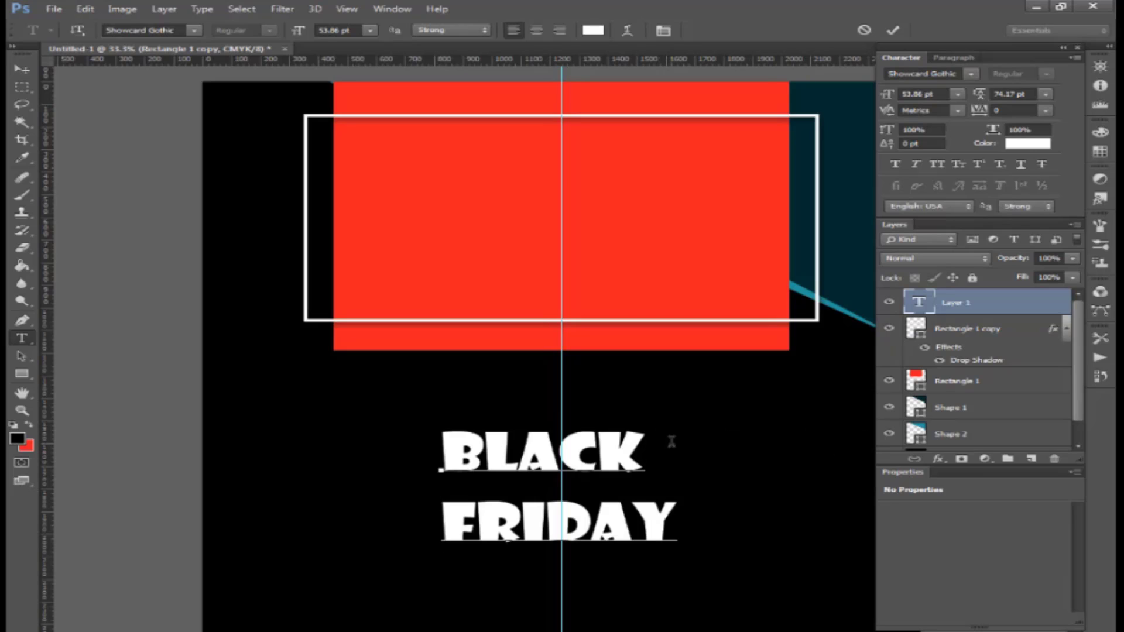
pyautogui.hotkey('ctrl', 'a')
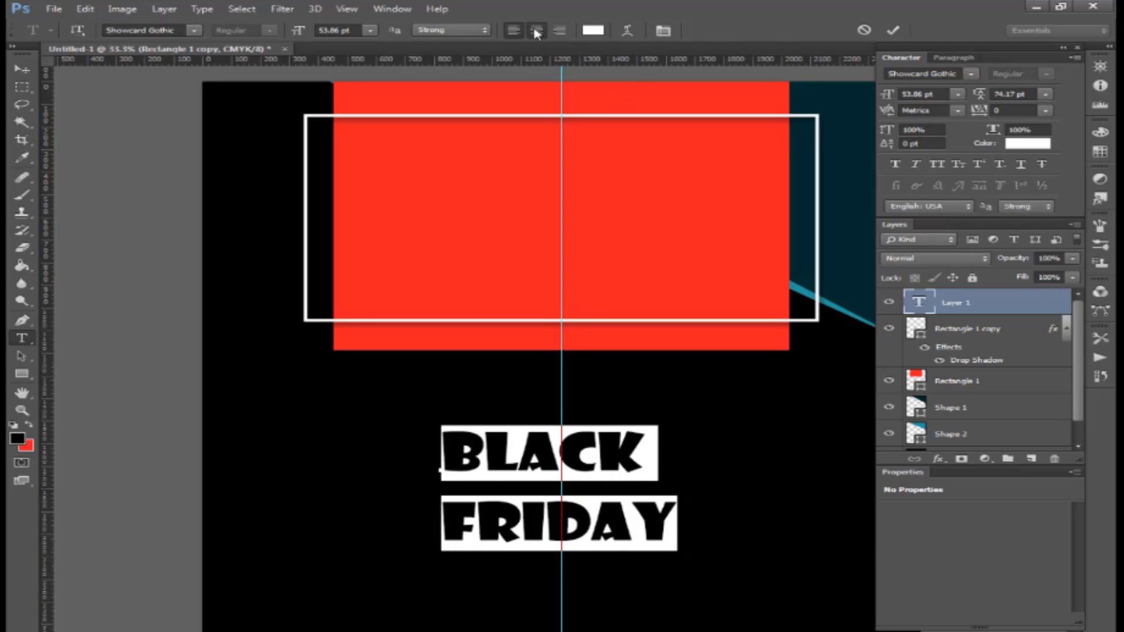
pyautogui.click(536, 29)
pyautogui.moveTo(622, 502); pyautogui.dragTo(738, 239)
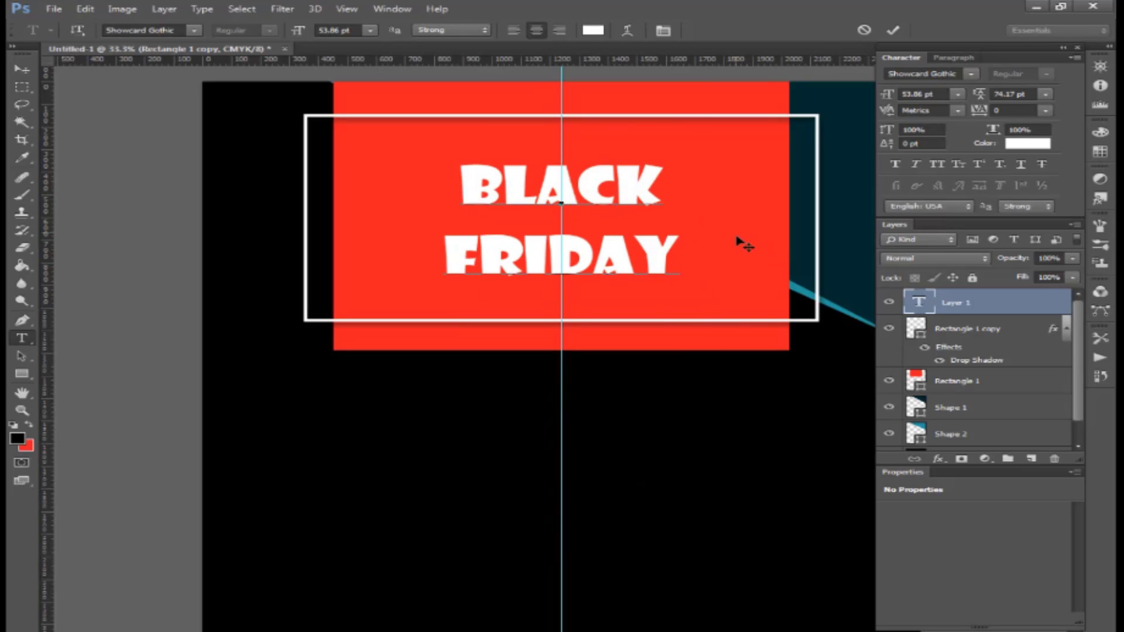
pyautogui.hotkey('ctrl', 'a')
pyautogui.moveTo(889, 96); pyautogui.dragTo(909, 96)
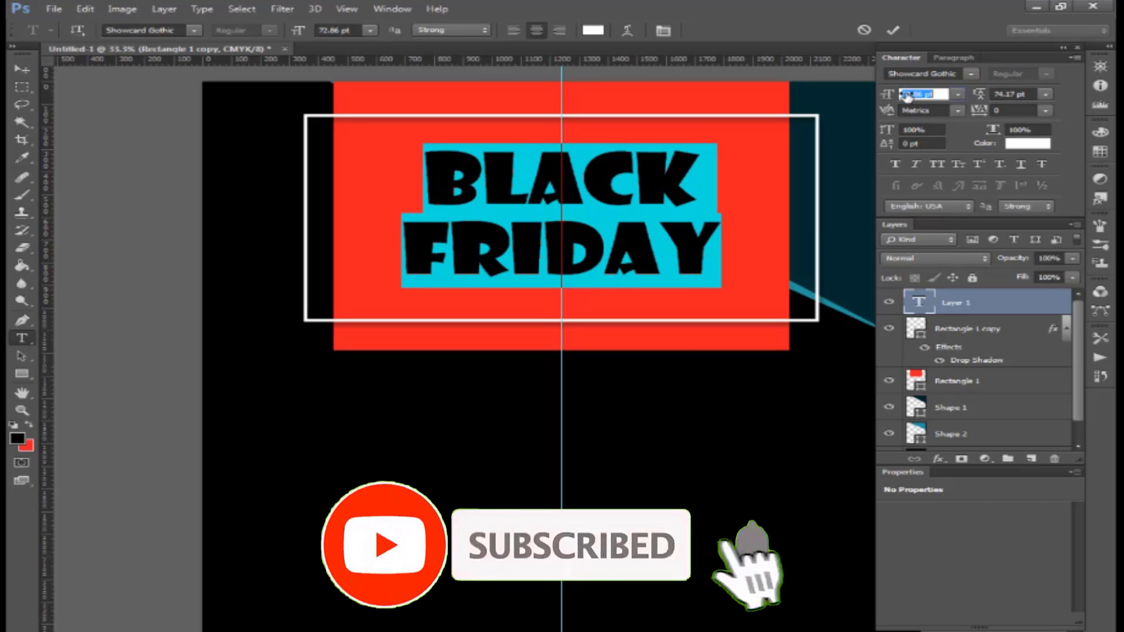
pyautogui.moveTo(979, 101); pyautogui.dragTo(987, 100)
pyautogui.click(722, 242)
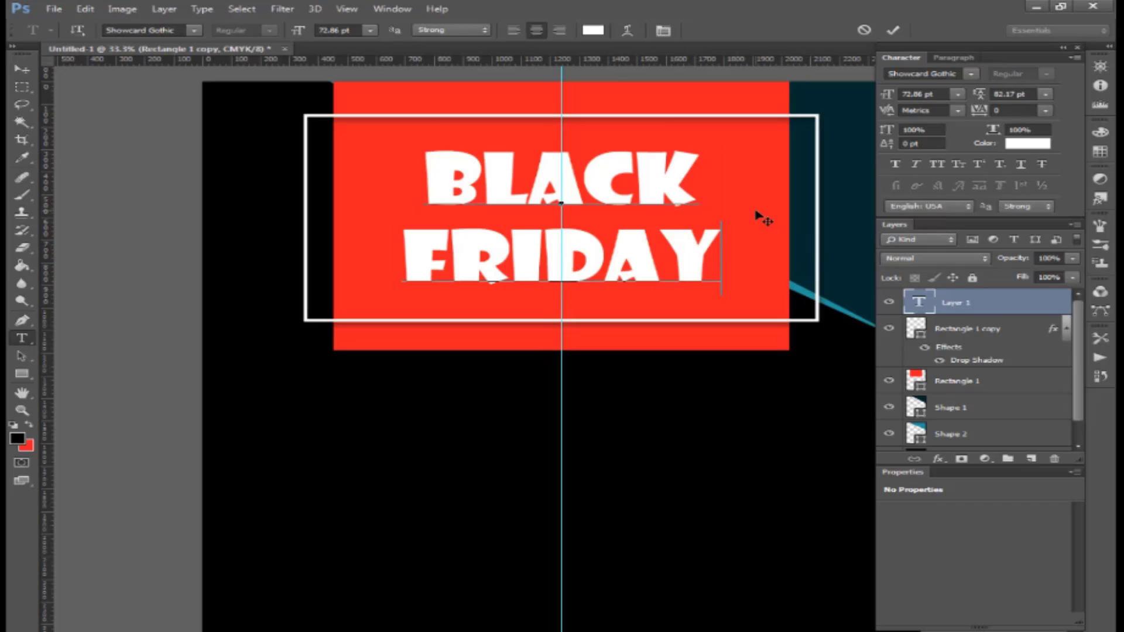
pyautogui.hotkey('ctrl', 'Return')
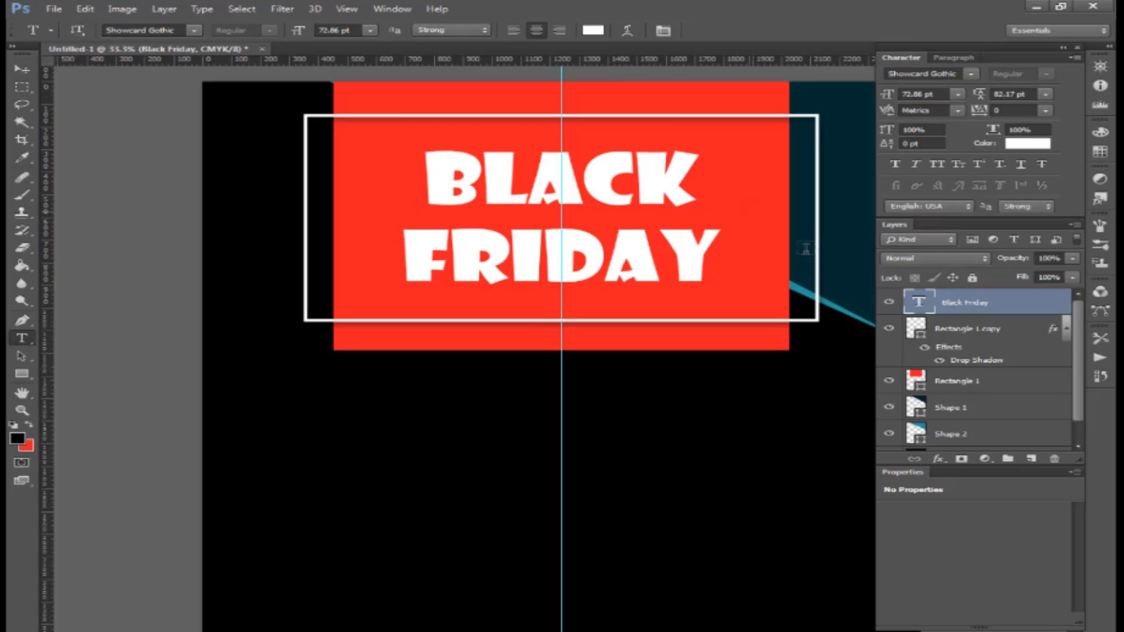
# - Add an inner shadow to the title in bright blue C100 M0 Y0 K0
pyautogui.click(944, 462)
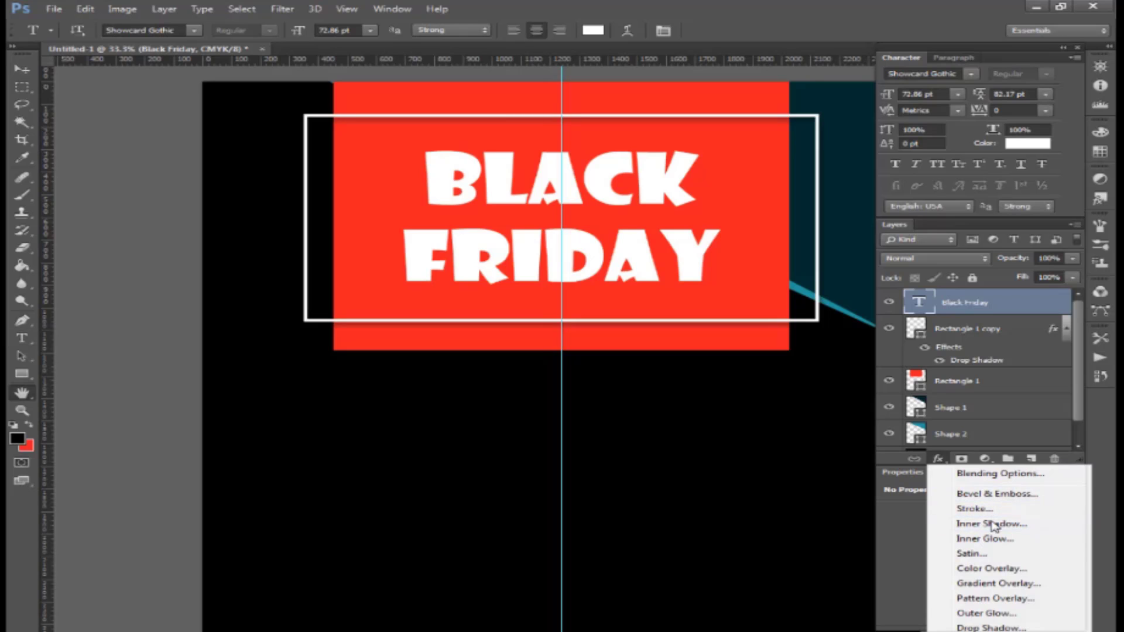
pyautogui.click(993, 524)
pyautogui.click(940, 183)
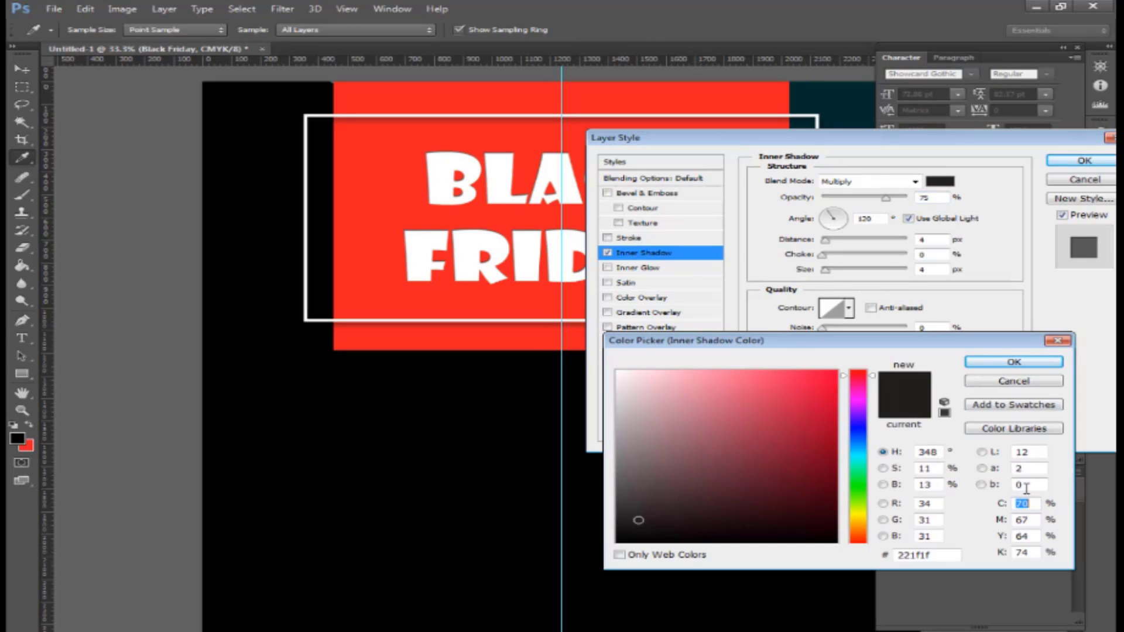
pyautogui.write('100')
pyautogui.press('Tab')
pyautogui.write('0')
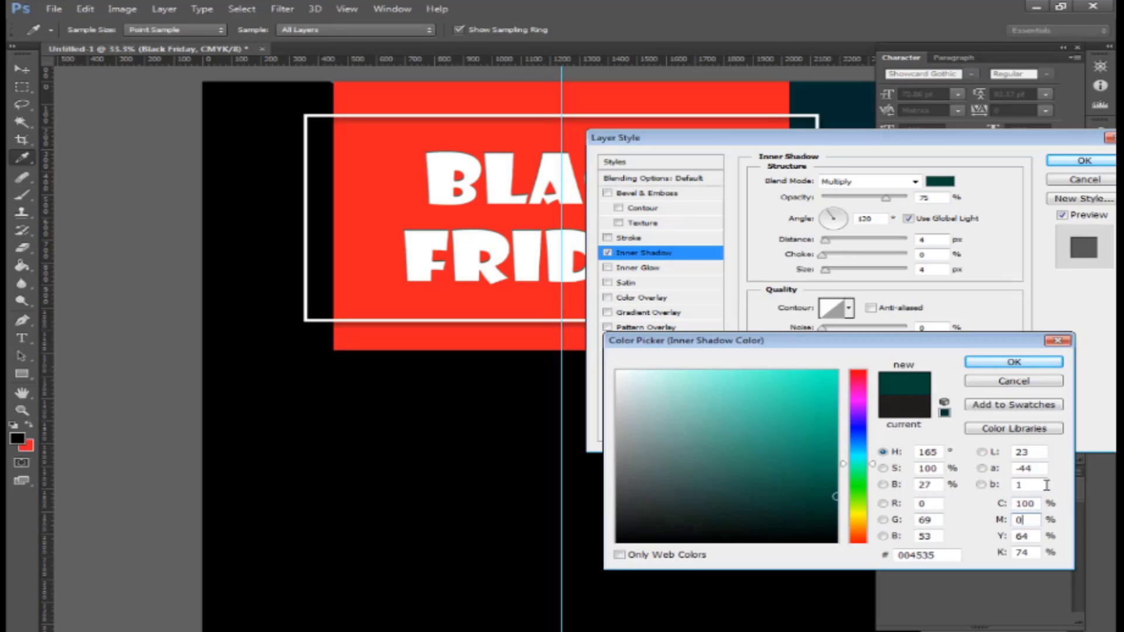
pyautogui.press('Tab')
pyautogui.write('0')
pyautogui.press('Tab')
pyautogui.write('0')
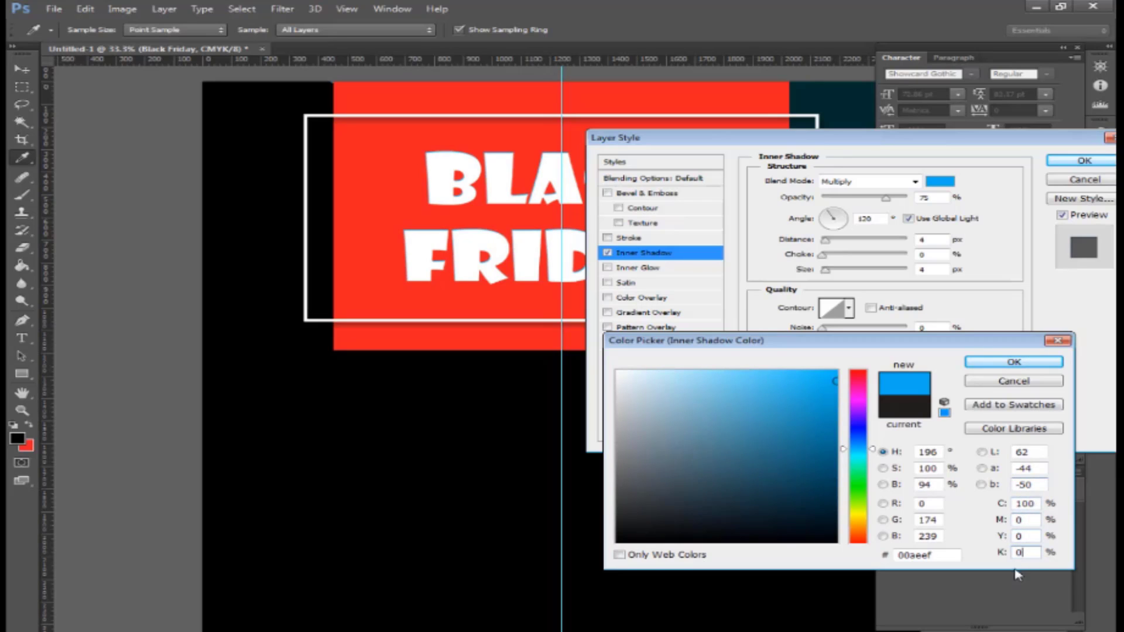
pyautogui.click(1036, 362)
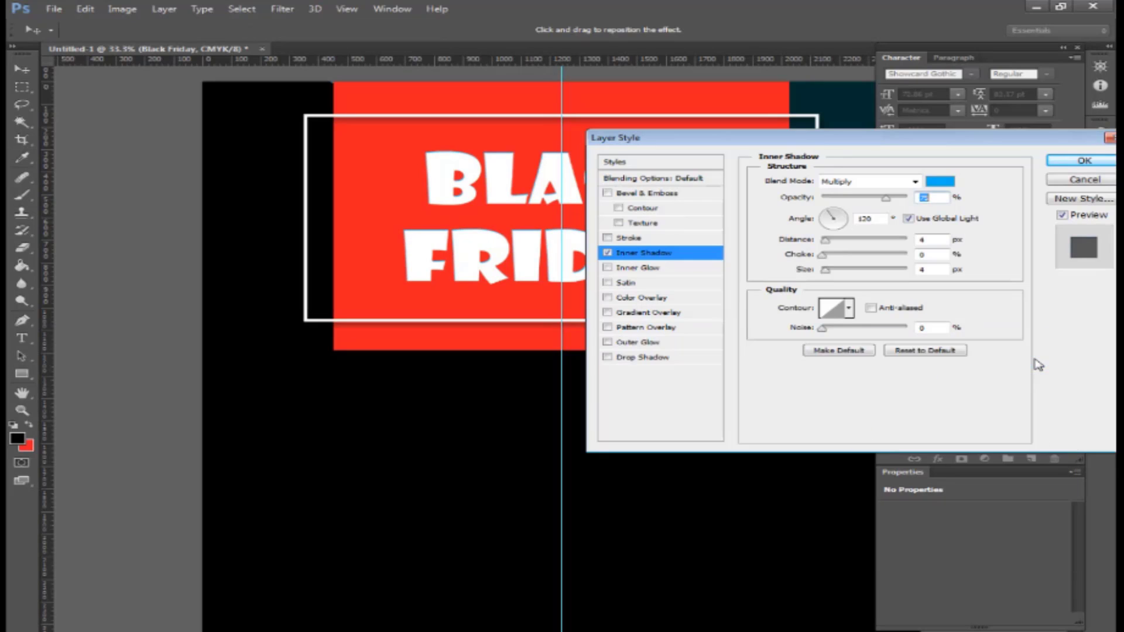
# - Set the inner shadow to distance 0, choke 6%, size 76 px and lower opacity
pyautogui.moveTo(825, 240)
pyautogui.mouseDown()
pyautogui.moveTo(833, 271)
pyautogui.moveTo(857, 275)
pyautogui.moveTo(821, 242)
pyautogui.mouseUp()
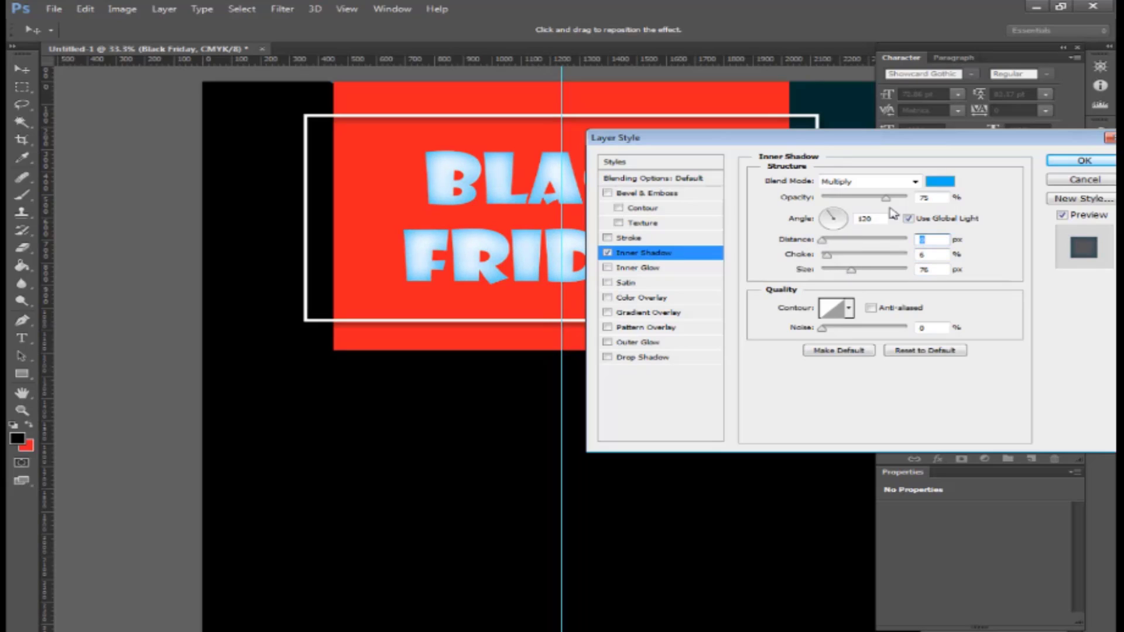
pyautogui.moveTo(886, 200); pyautogui.dragTo(874, 206)
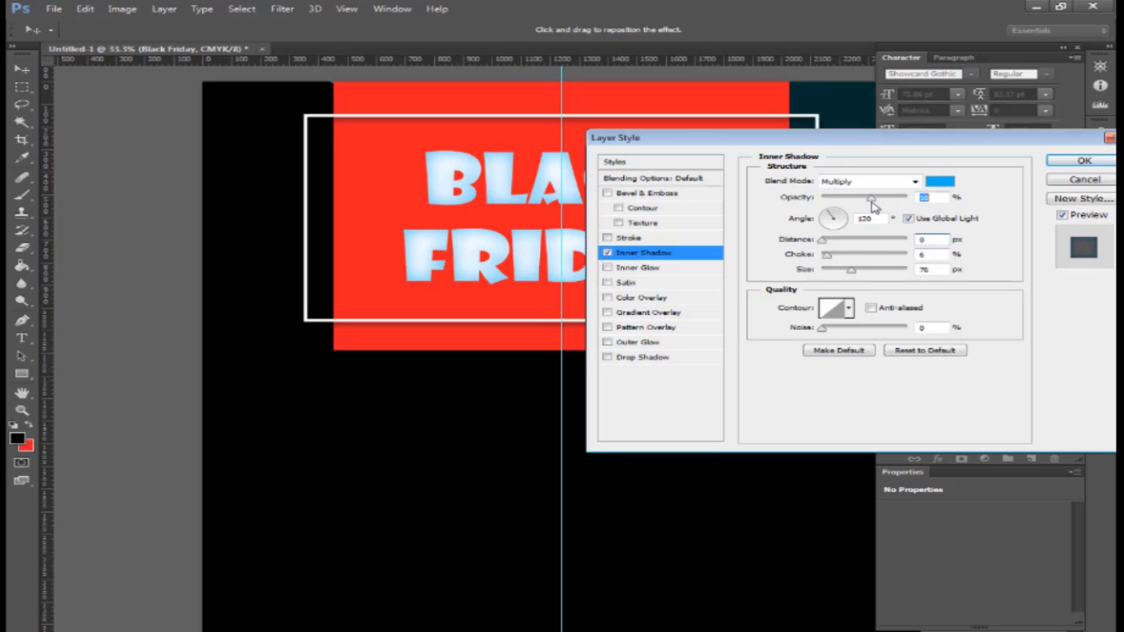
pyautogui.press('Return')
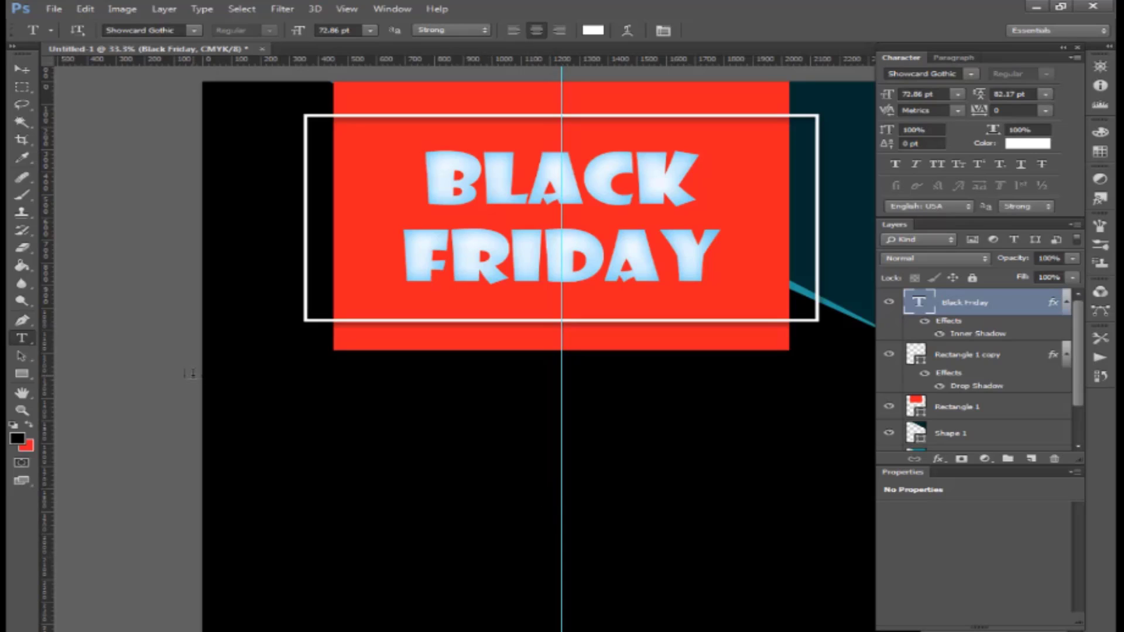
# - Draw a 526 × 151 px unfilled rectangle with a 3 pt green stroke below the red panel
pyautogui.click(22, 373)
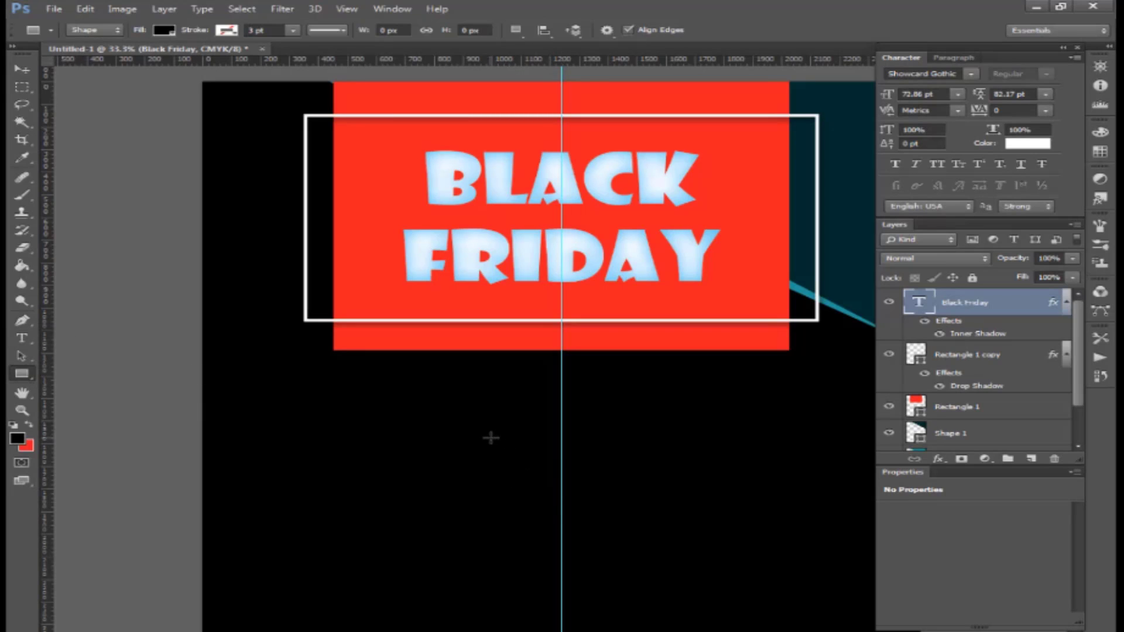
pyautogui.moveTo(491, 438); pyautogui.dragTo(641, 472)
pyautogui.click(902, 558)
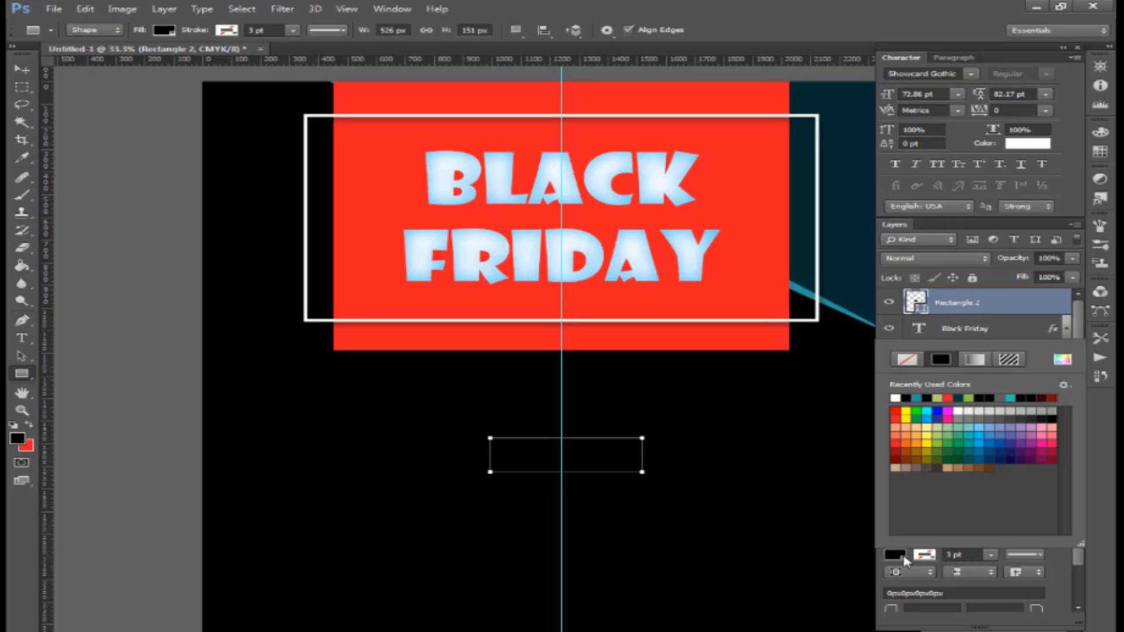
pyautogui.click(907, 362)
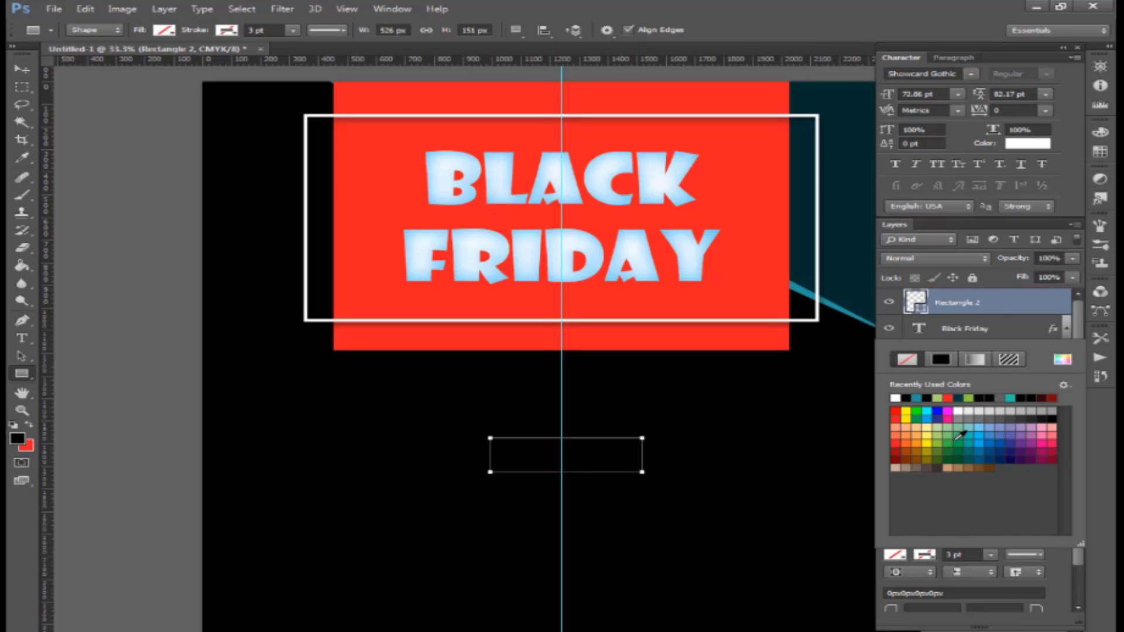
pyautogui.click(936, 444)
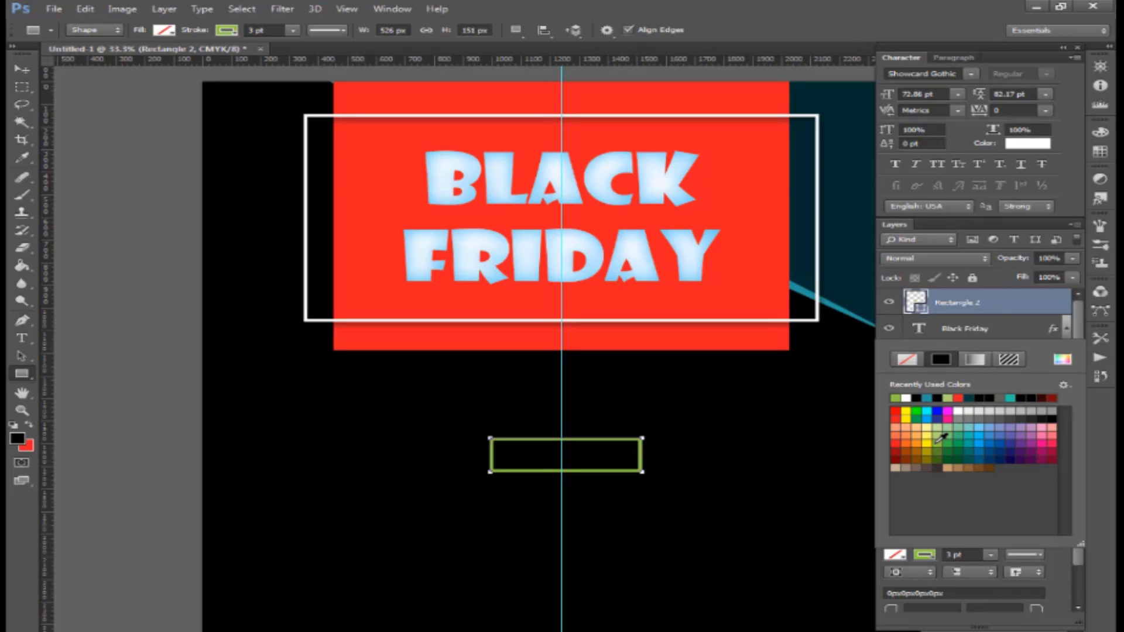
pyautogui.click(22, 69)
pyautogui.moveTo(591, 452); pyautogui.dragTo(563, 434)
pyautogui.hotkey('ctrl', 't')
pyautogui.press('Return')
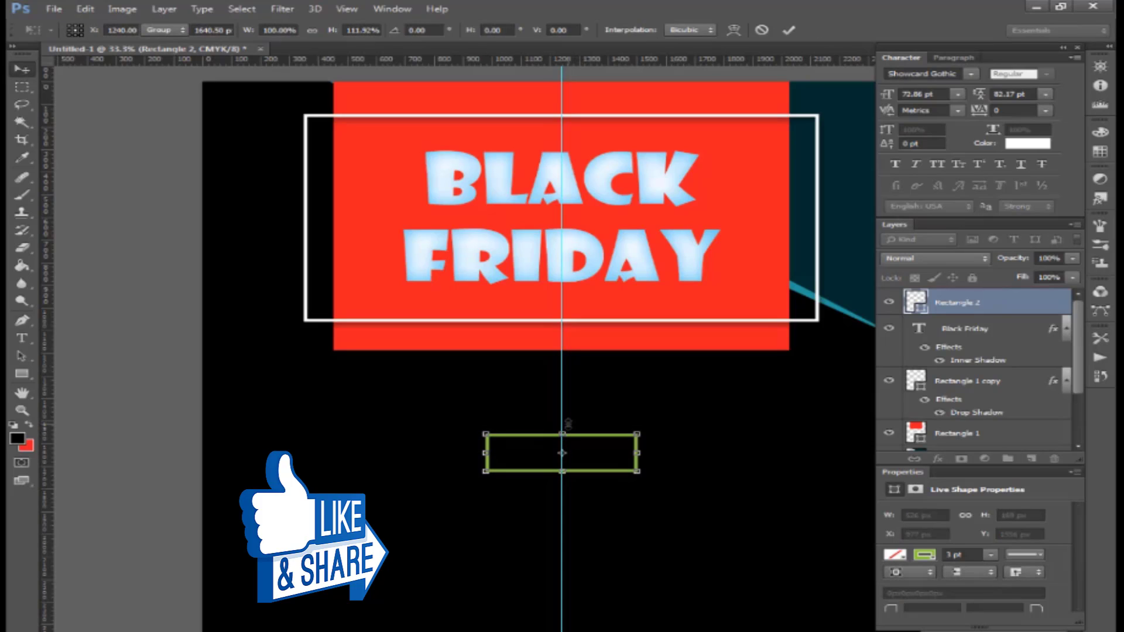
# - Type 'Up To' in Arial Bold, shrinking its size
pyautogui.click(22, 338)
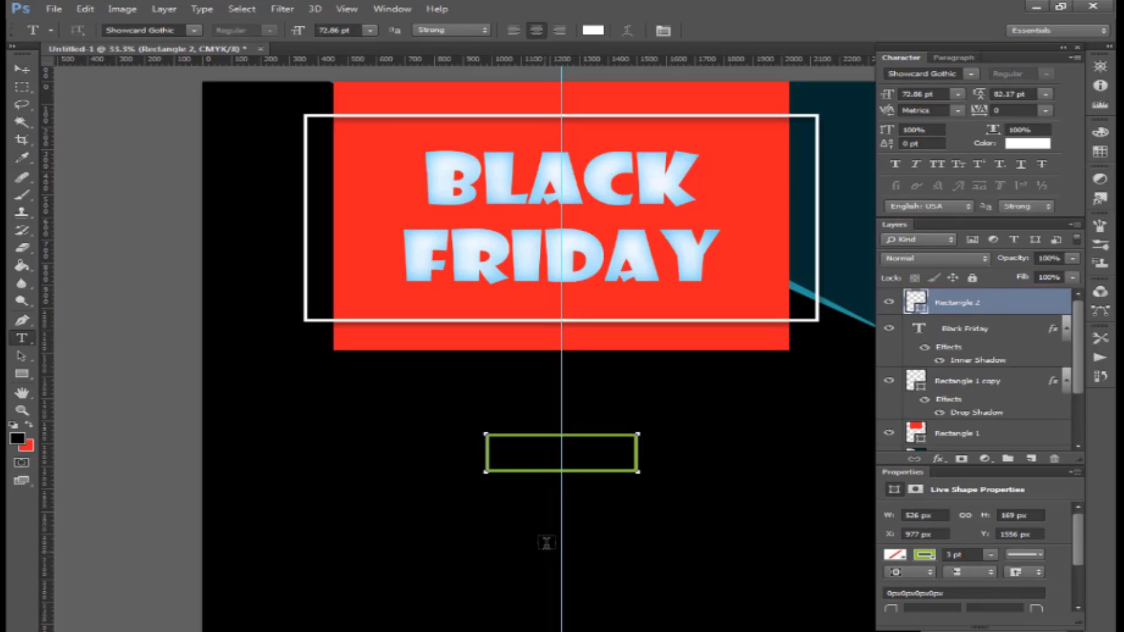
pyautogui.click(539, 531)
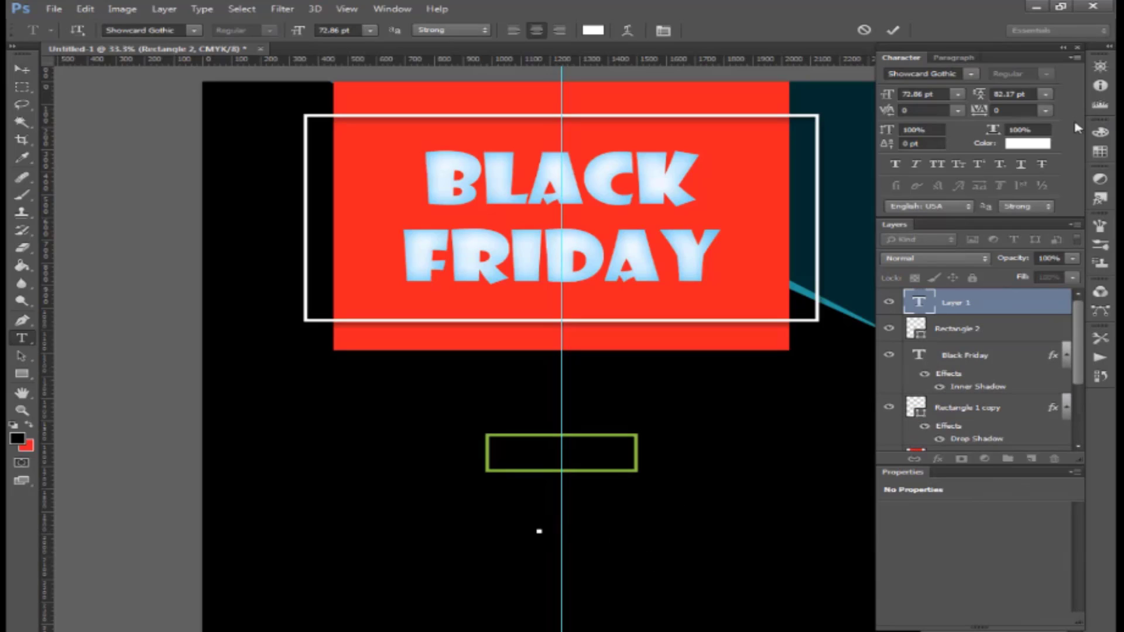
pyautogui.click(937, 73)
pyautogui.write('Arial')
pyautogui.press('Return')
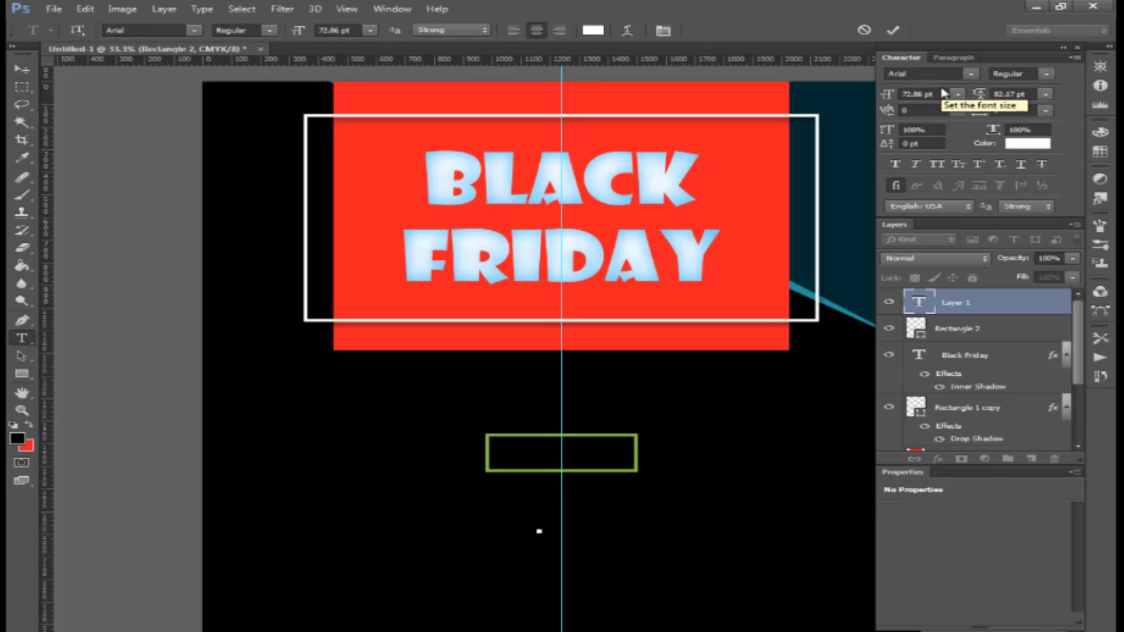
pyautogui.write('Up To')
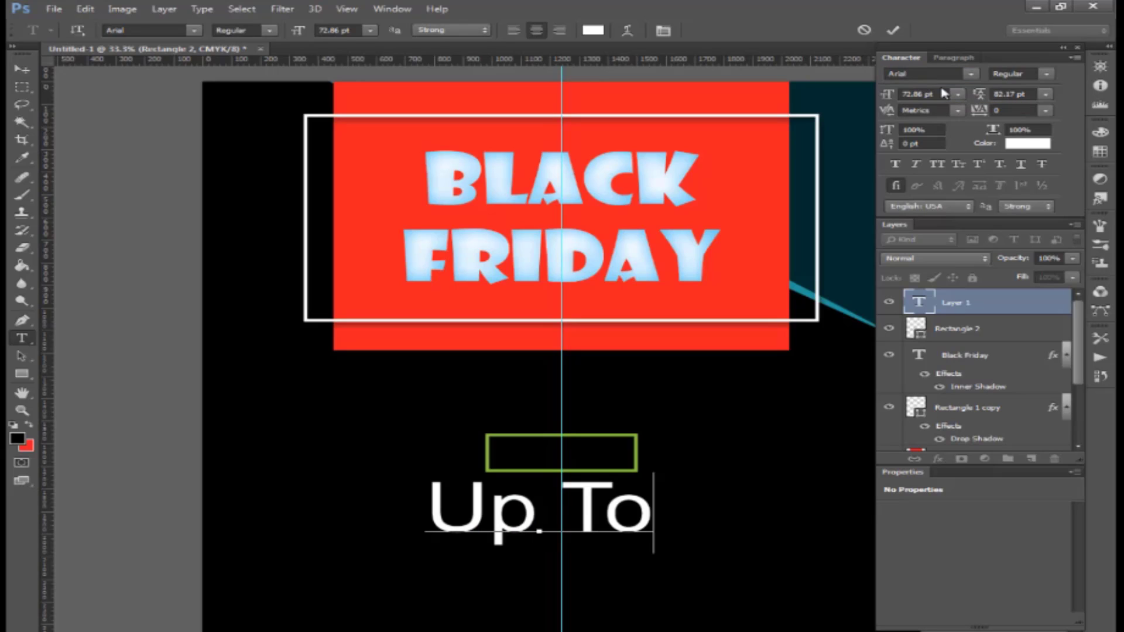
pyautogui.hotkey('ctrl', 'a')
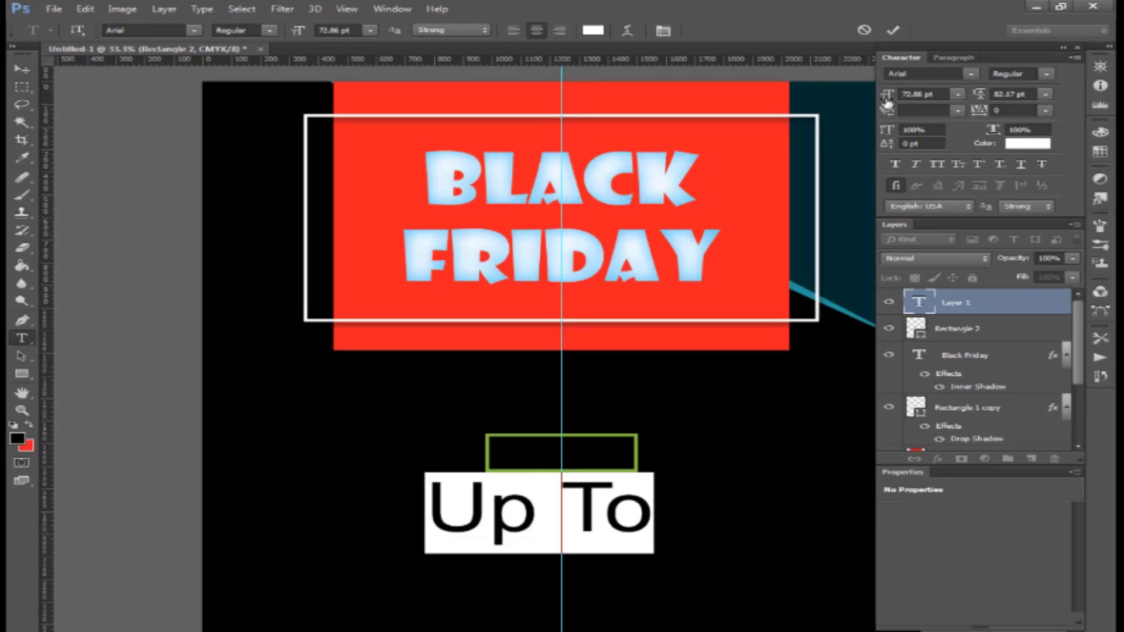
pyautogui.moveTo(887, 95); pyautogui.dragTo(850, 104)
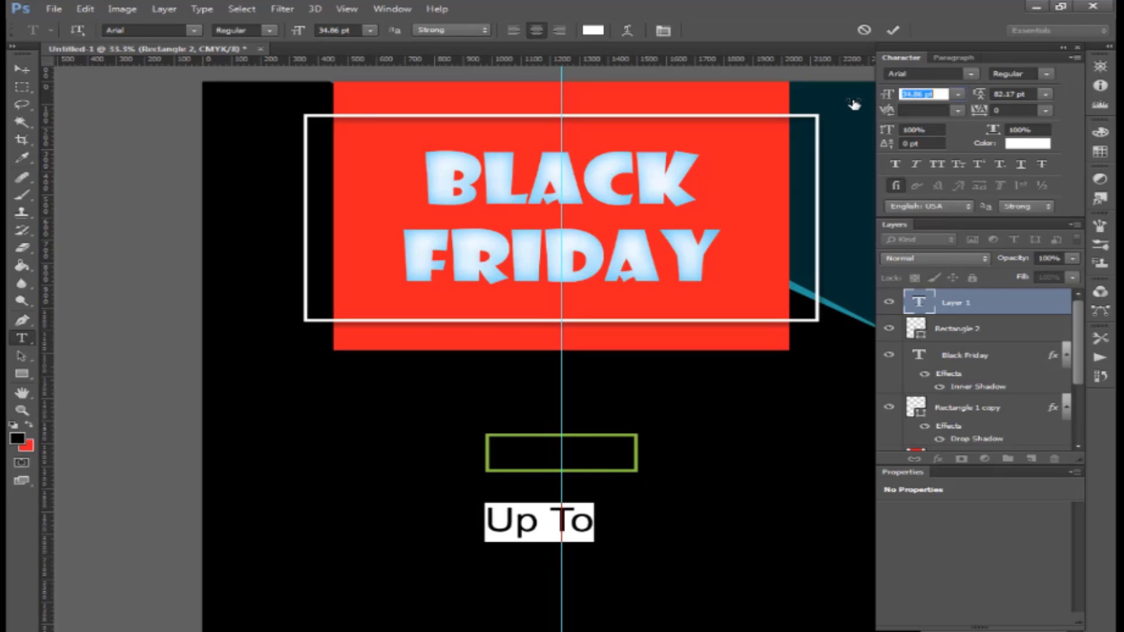
pyautogui.click(1046, 74)
pyautogui.click(1018, 121)
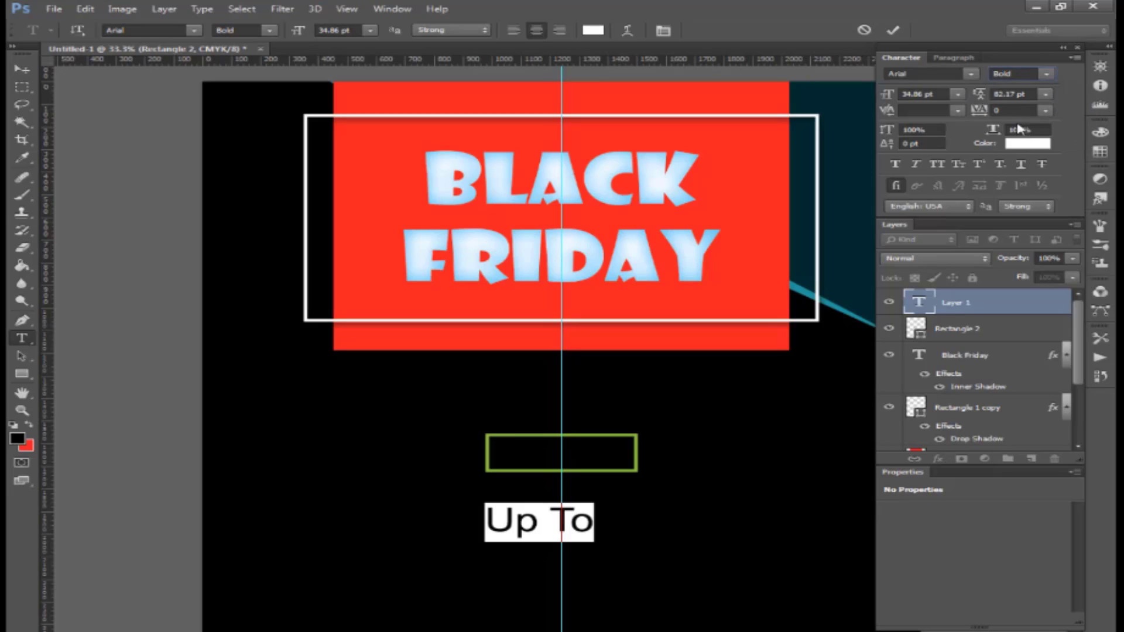
pyautogui.click(609, 515)
# - Move 'Up To' into the green box at 28.86 pt, 106% width, in the box's green
pyautogui.moveTo(594, 469); pyautogui.dragTo(594, 461)
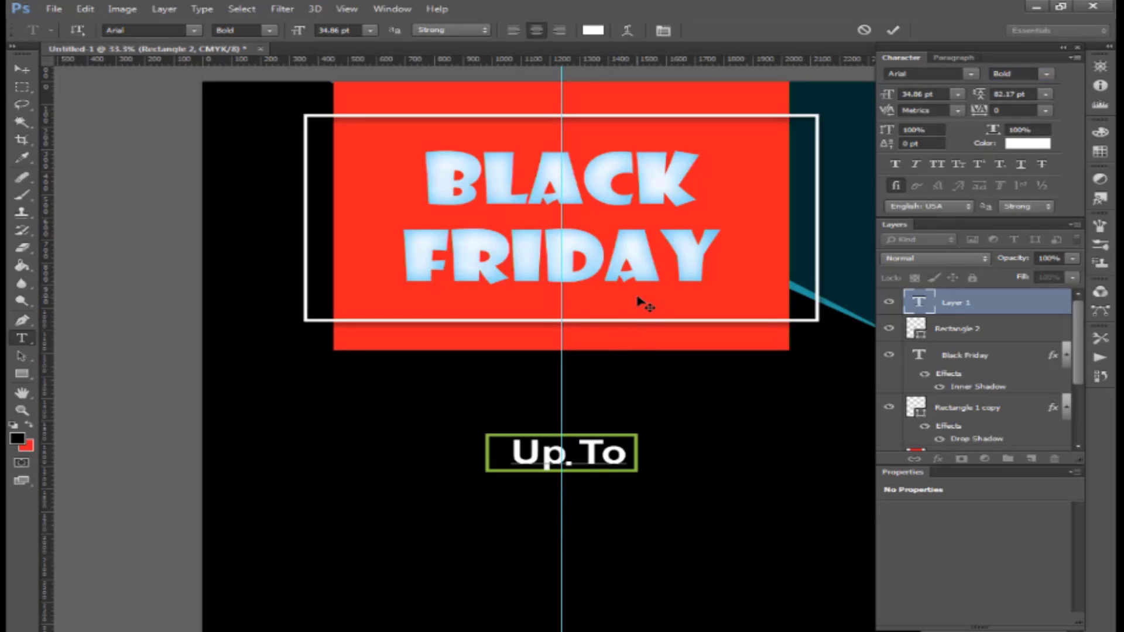
pyautogui.hotkey('ctrl', 'a')
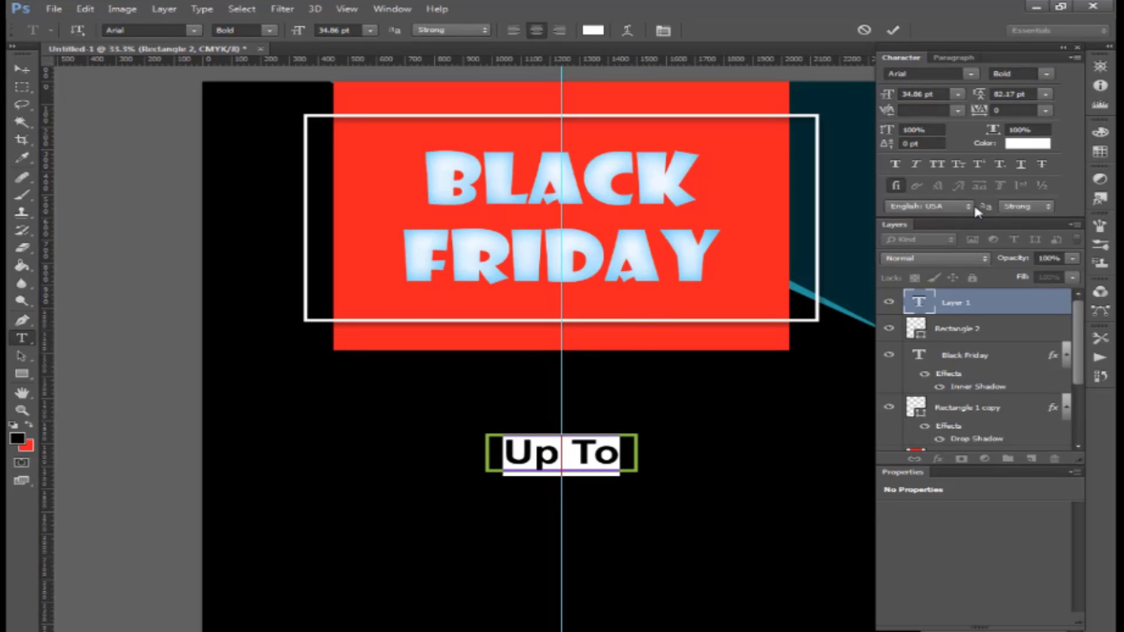
pyautogui.moveTo(888, 96); pyautogui.dragTo(883, 100)
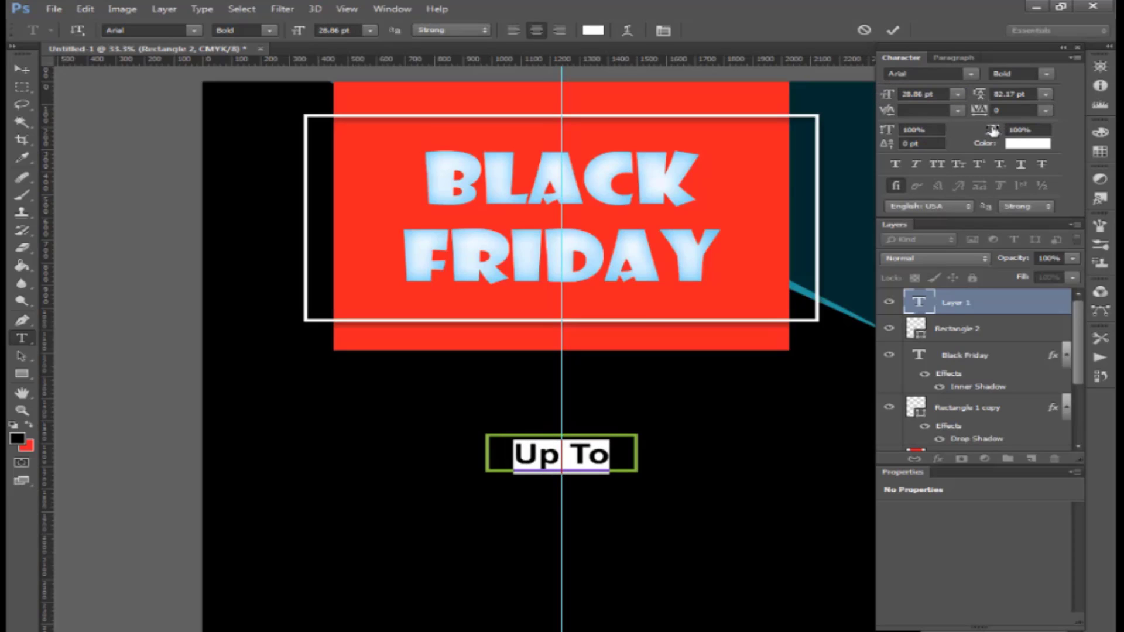
pyautogui.moveTo(992, 130); pyautogui.dragTo(998, 131)
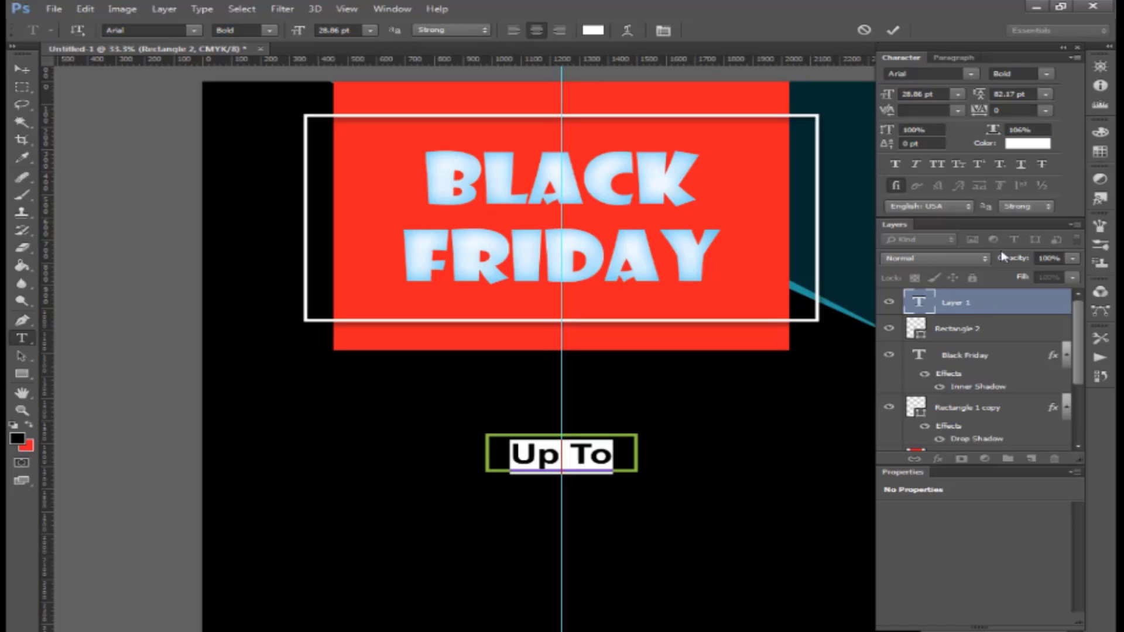
pyautogui.click(1033, 144)
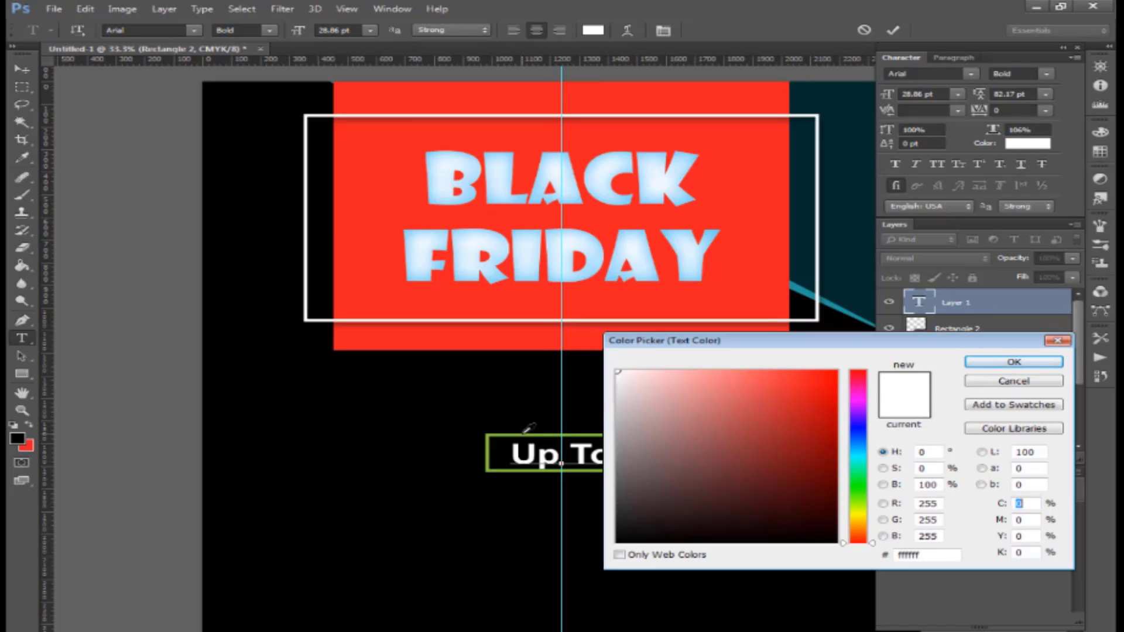
pyautogui.click(525, 434)
pyautogui.press('Return')
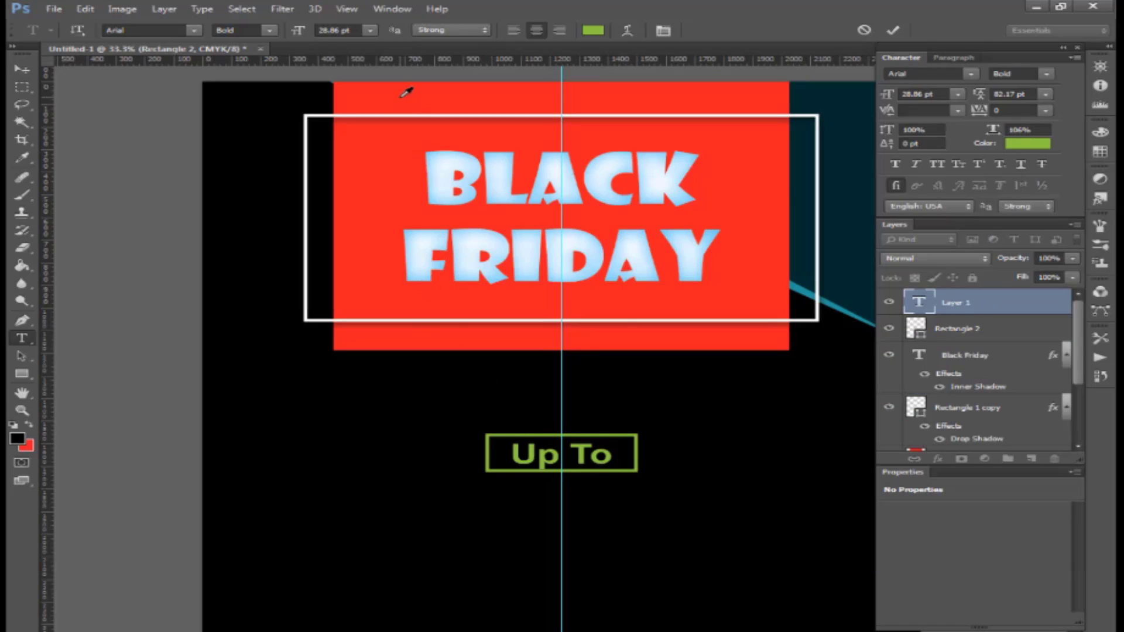
pyautogui.click(558, 450)
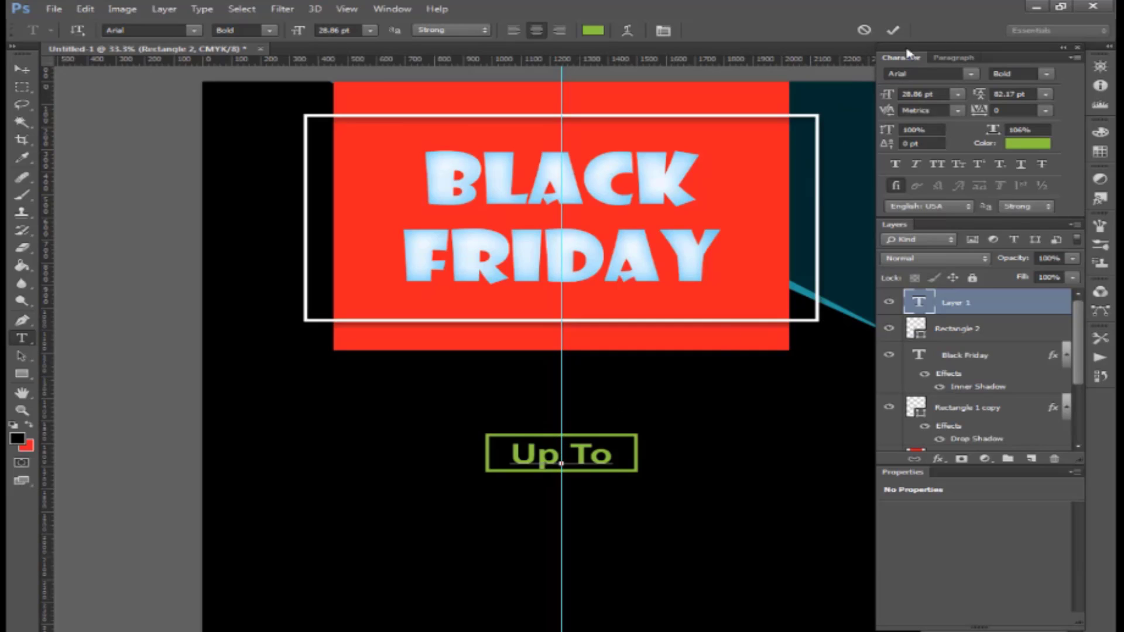
pyautogui.click(892, 31)
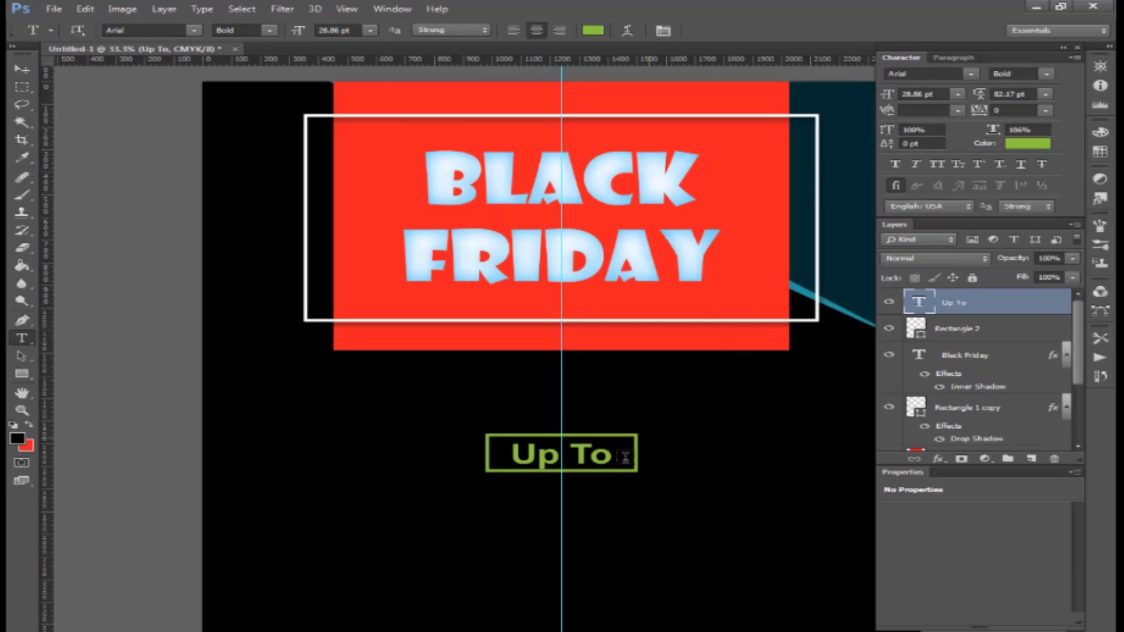
# - Make the green box Rectangle 2 taller to frame the 'Up To' text
pyautogui.click(21, 68)
pyautogui.rightClick(619, 449)
pyautogui.click(632, 459)
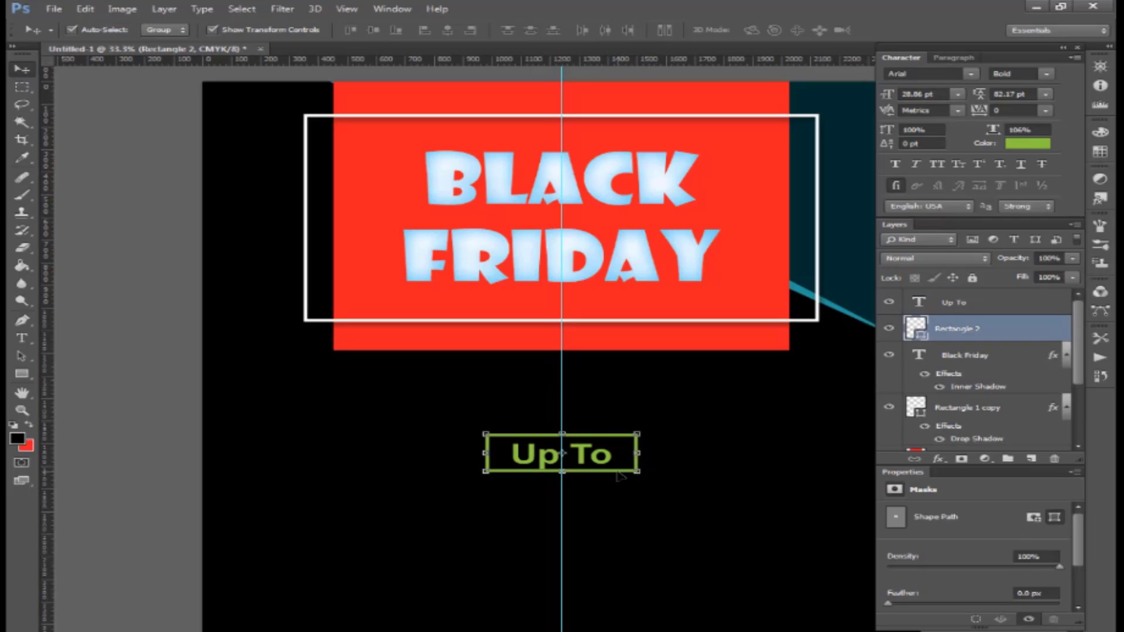
pyautogui.moveTo(616, 477); pyautogui.dragTo(615, 482)
pyautogui.press('Return')
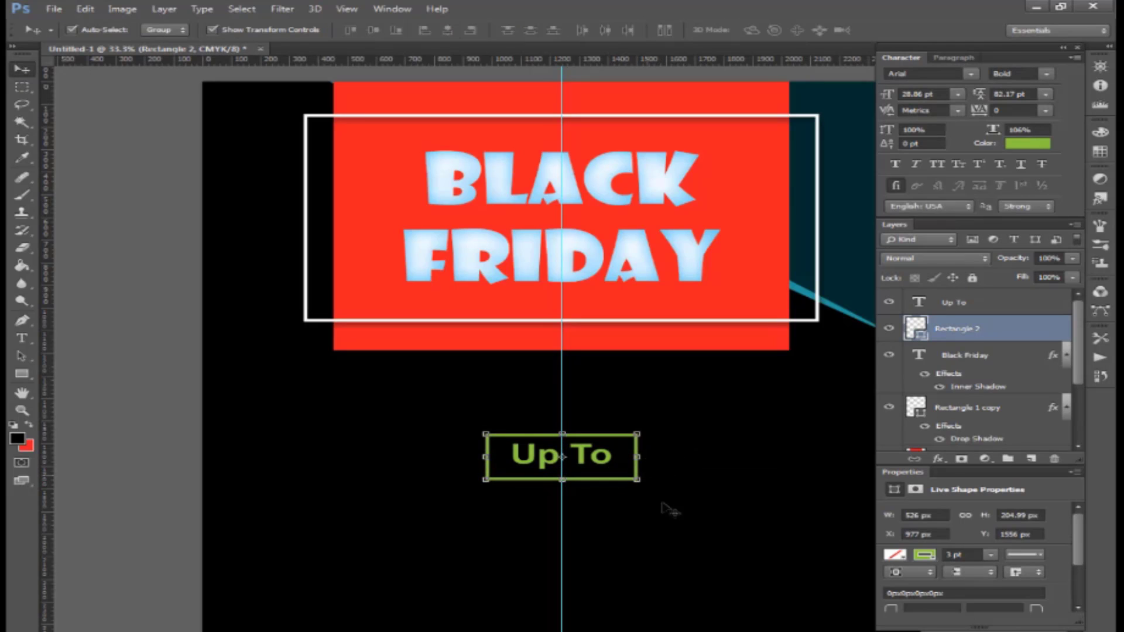
pyautogui.moveTo(699, 536); pyautogui.dragTo(575, 431)
pyautogui.click(678, 436)
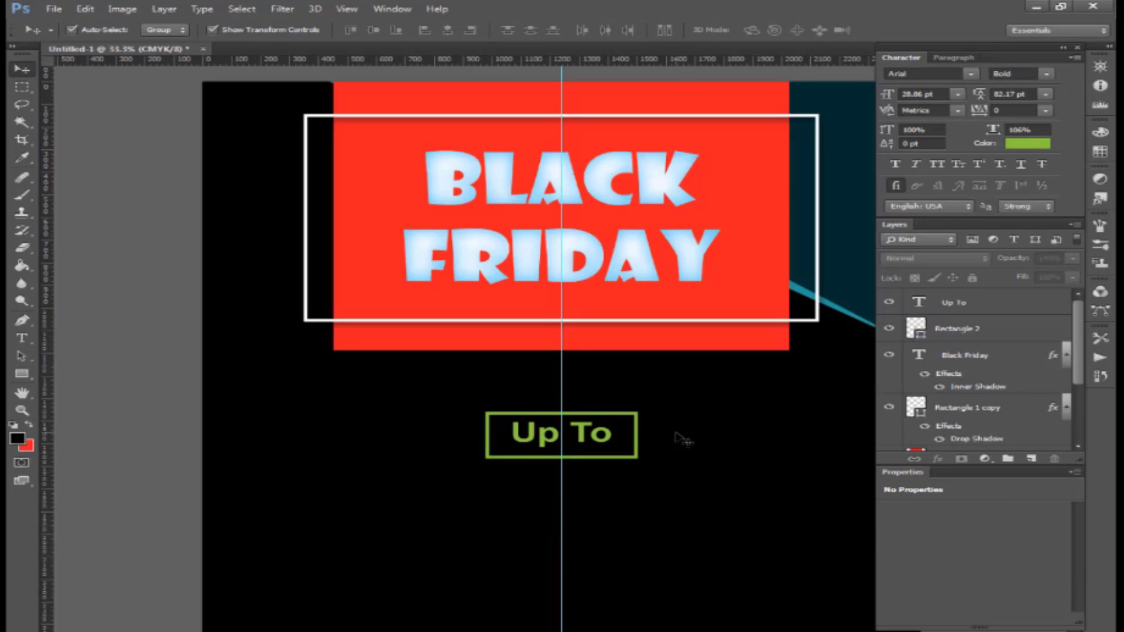
pyautogui.click(22, 338)
# - Type '50% OFF' on a new text line below the Up To box
pyautogui.click(507, 523)
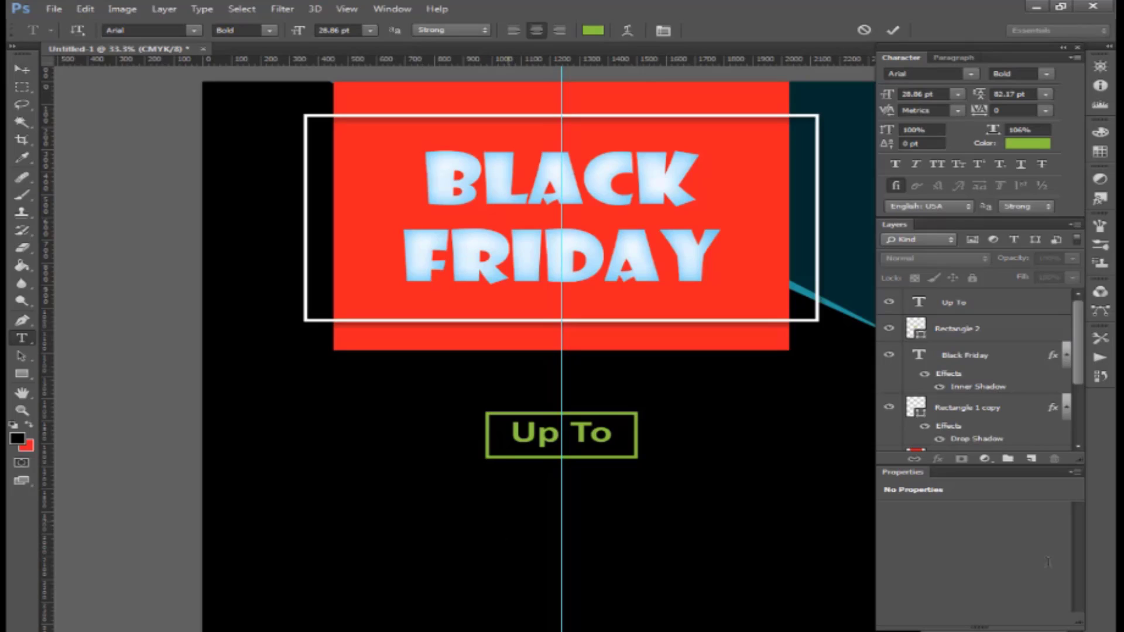
pyautogui.write('50')
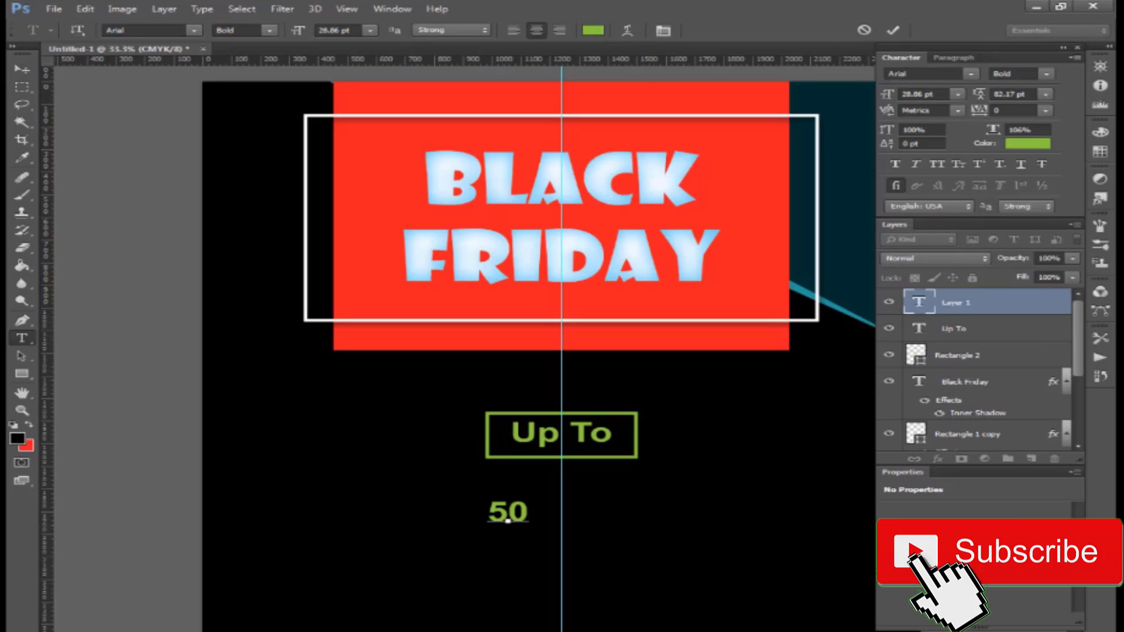
pyautogui.write('&')
pyautogui.press('BackSpace')
pyautogui.write('% O')
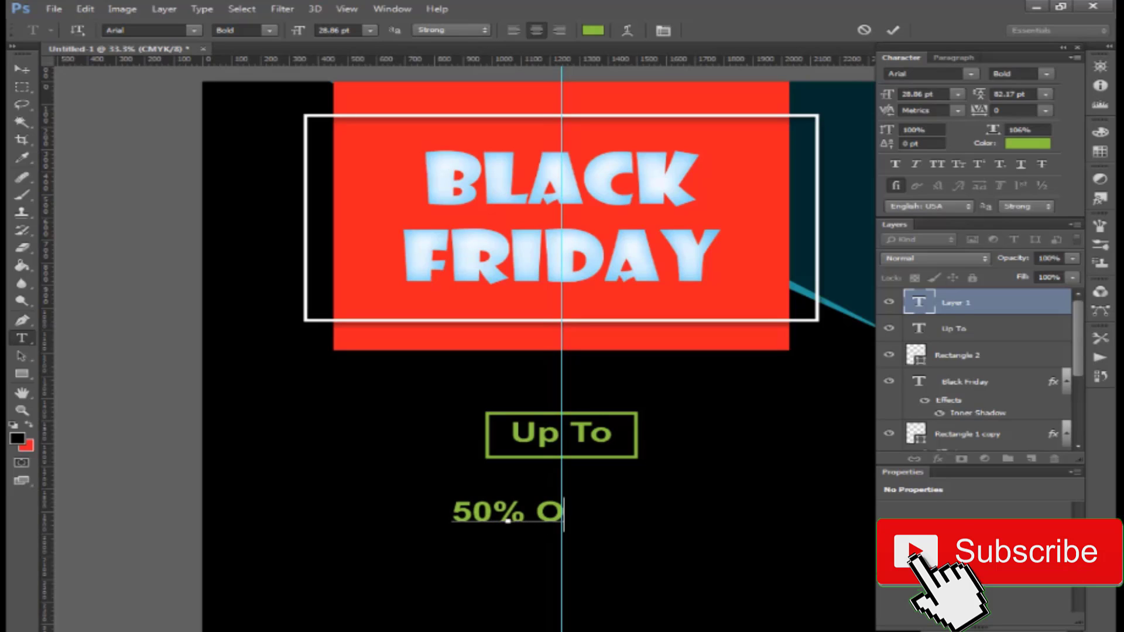
pyautogui.write('FF')
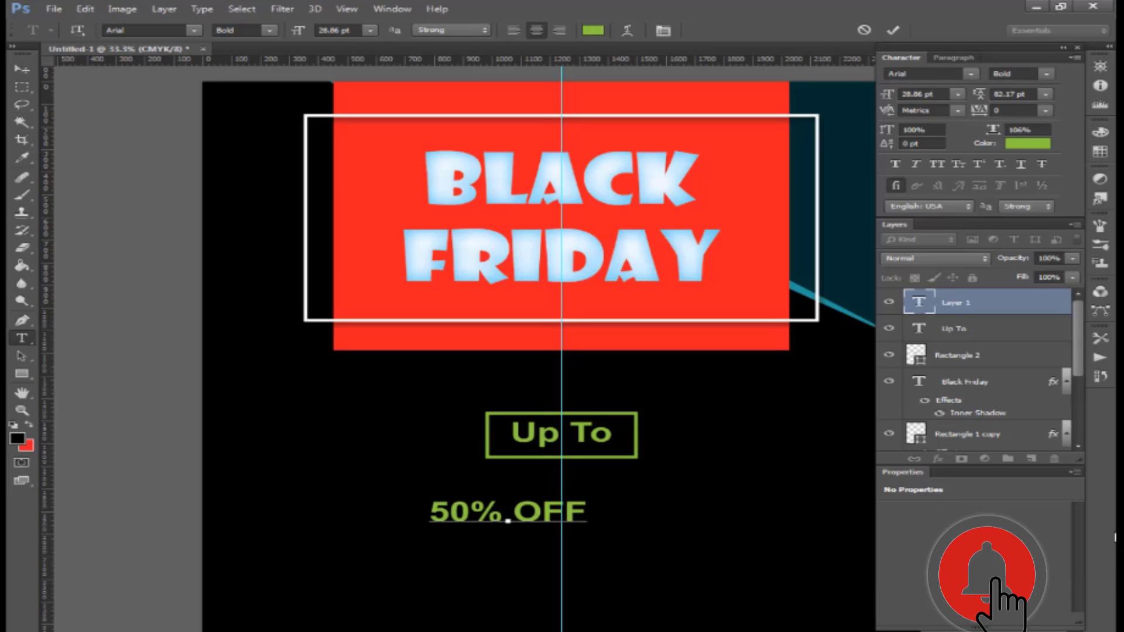
pyautogui.hotkey('ctrl', 'Return')
# - Enlarge the 50% OFF text to about 88.86 pt and centre it beneath Up To
pyautogui.moveTo(587, 514); pyautogui.dragTo(428, 513)
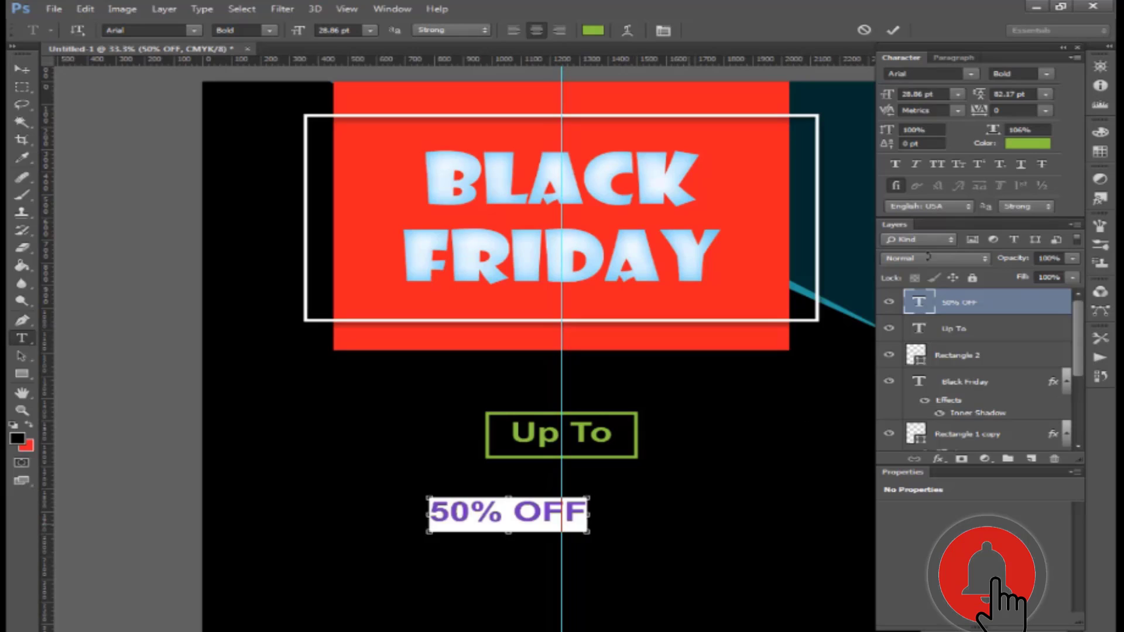
pyautogui.moveTo(885, 102); pyautogui.dragTo(939, 97)
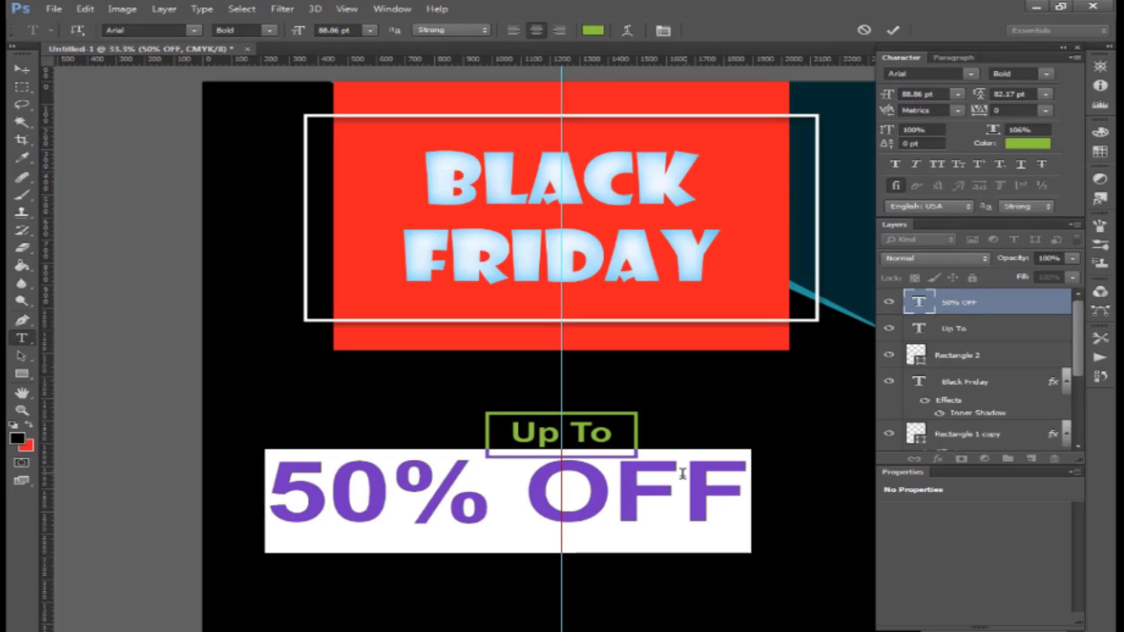
pyautogui.moveTo(622, 341); pyautogui.dragTo(688, 358)
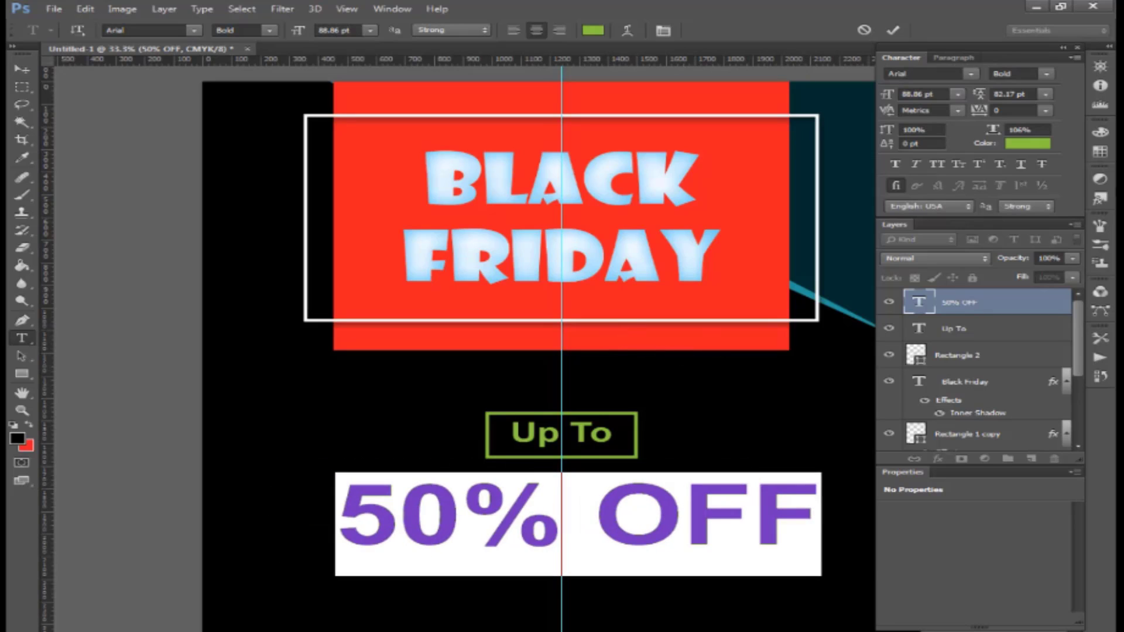
# - Colour the 50% OFF text yellow (C0 M0 Y100 K0) and commit the edits
pyautogui.click(1038, 145)
pyautogui.write('0')
pyautogui.press('Tab')
pyautogui.write('0')
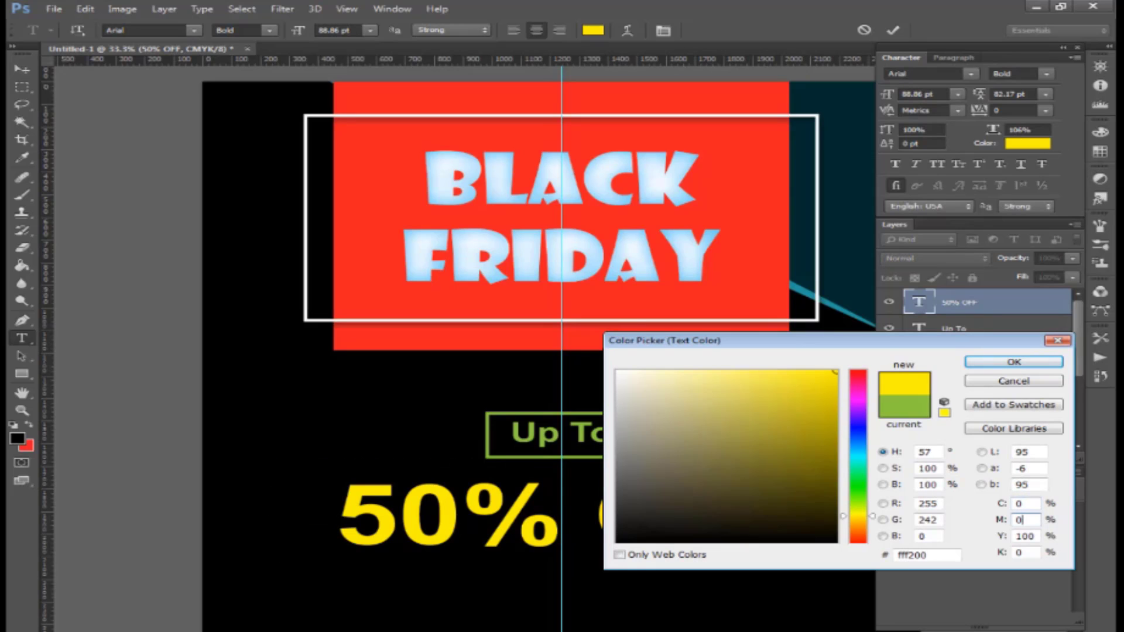
pyautogui.press('Tab')
pyautogui.press('Return')
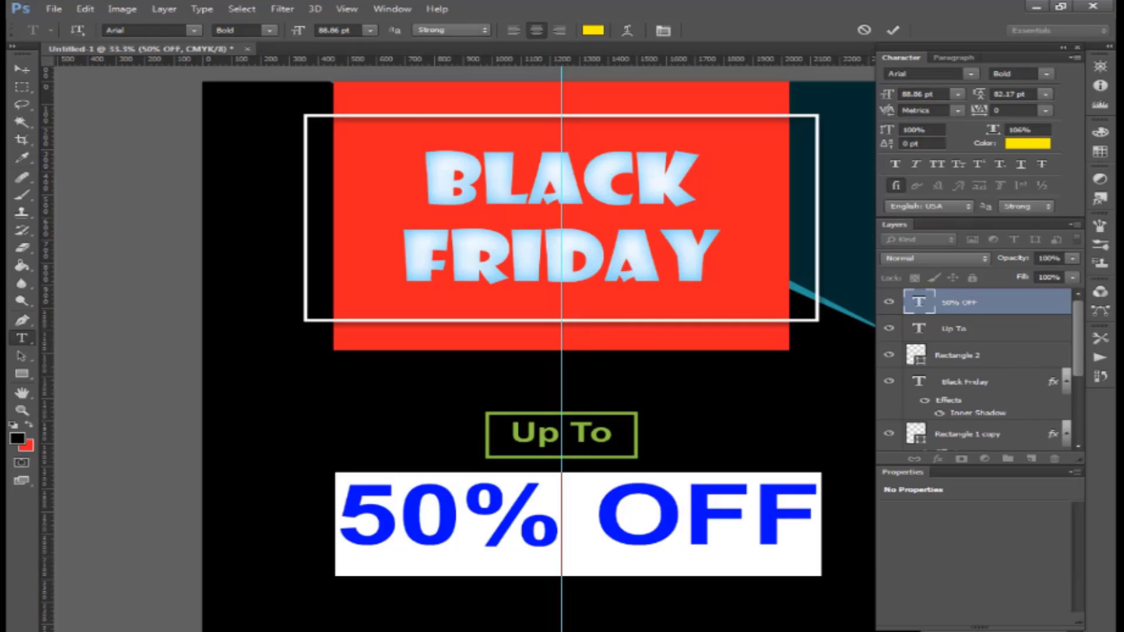
pyautogui.click(893, 30)
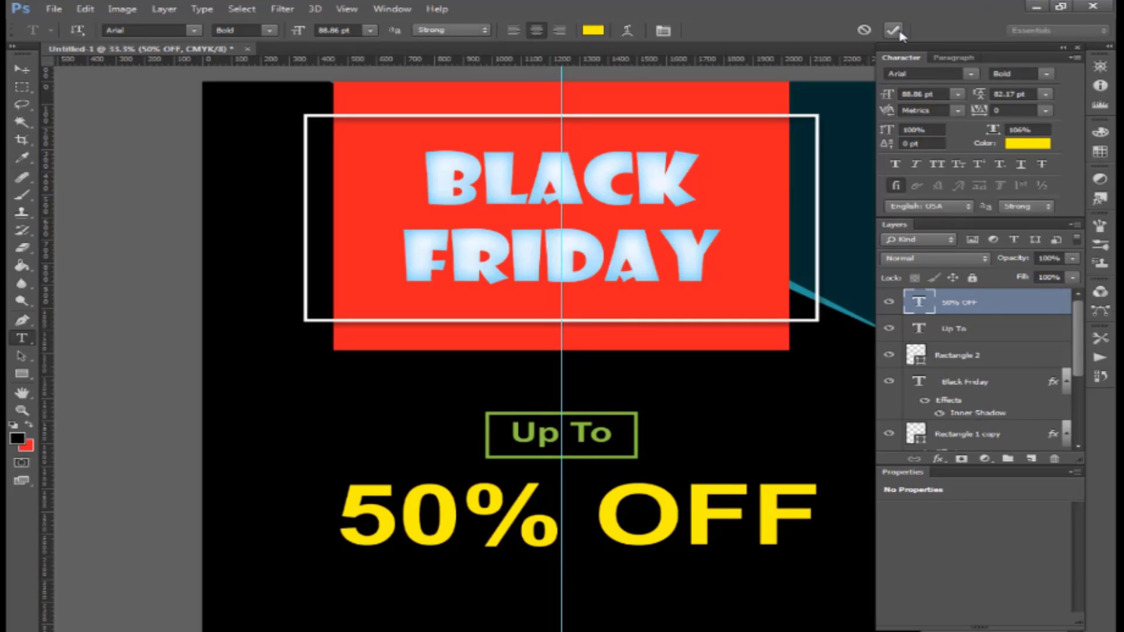
# - Add a Bevel & Emboss style to 50% OFF with an orange shadow colour (C0 M50 Y100 K0)
pyautogui.click(938, 459)
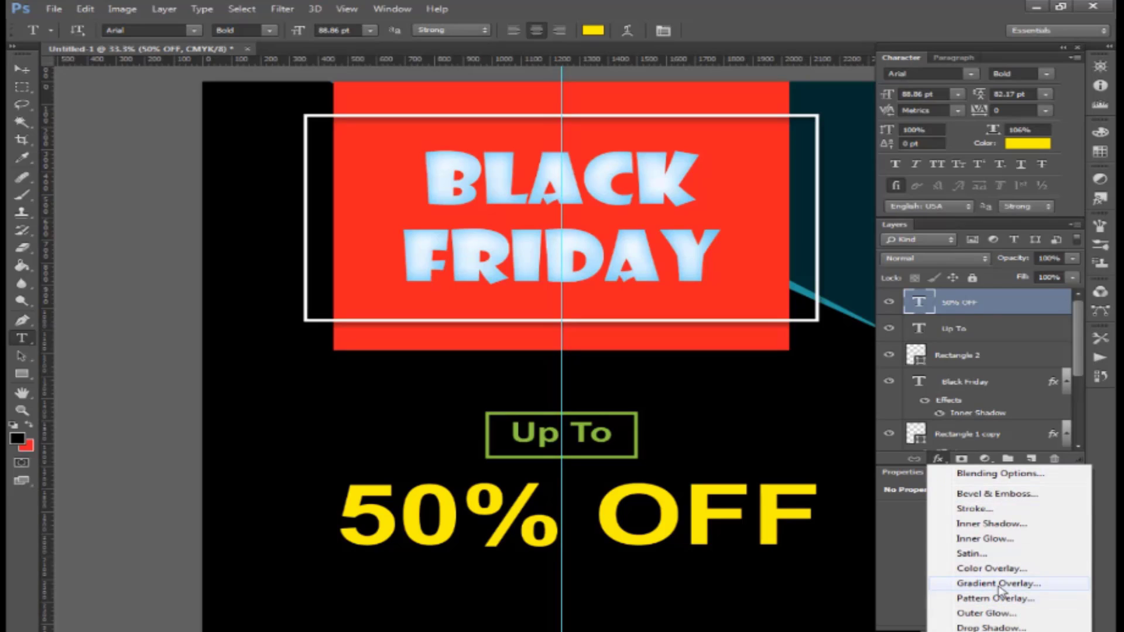
pyautogui.click(1000, 494)
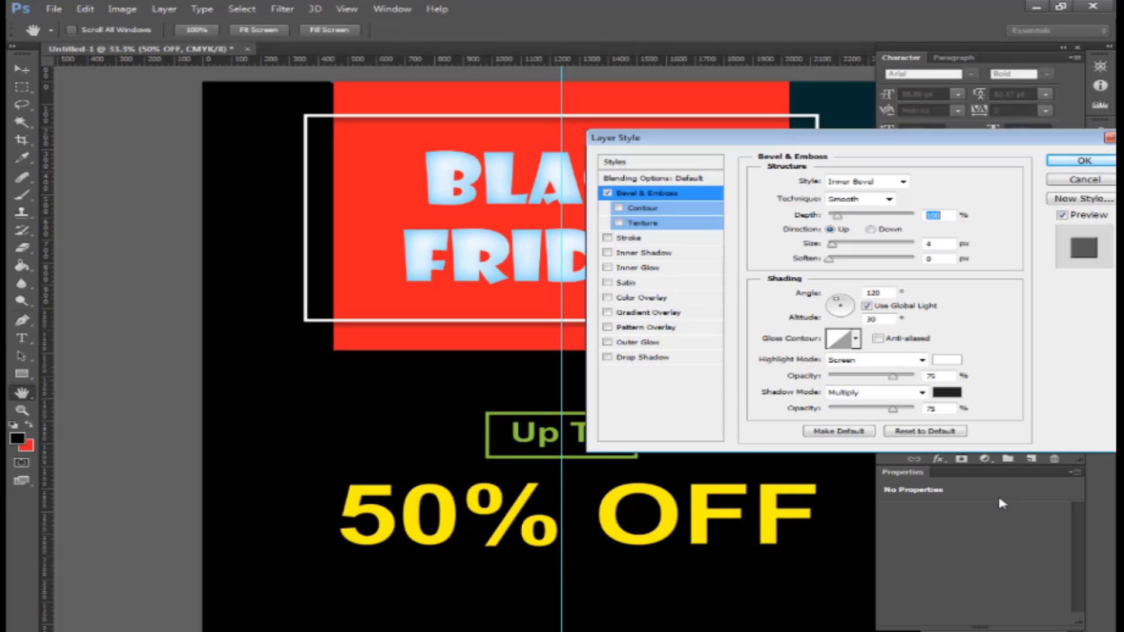
pyautogui.click(947, 393)
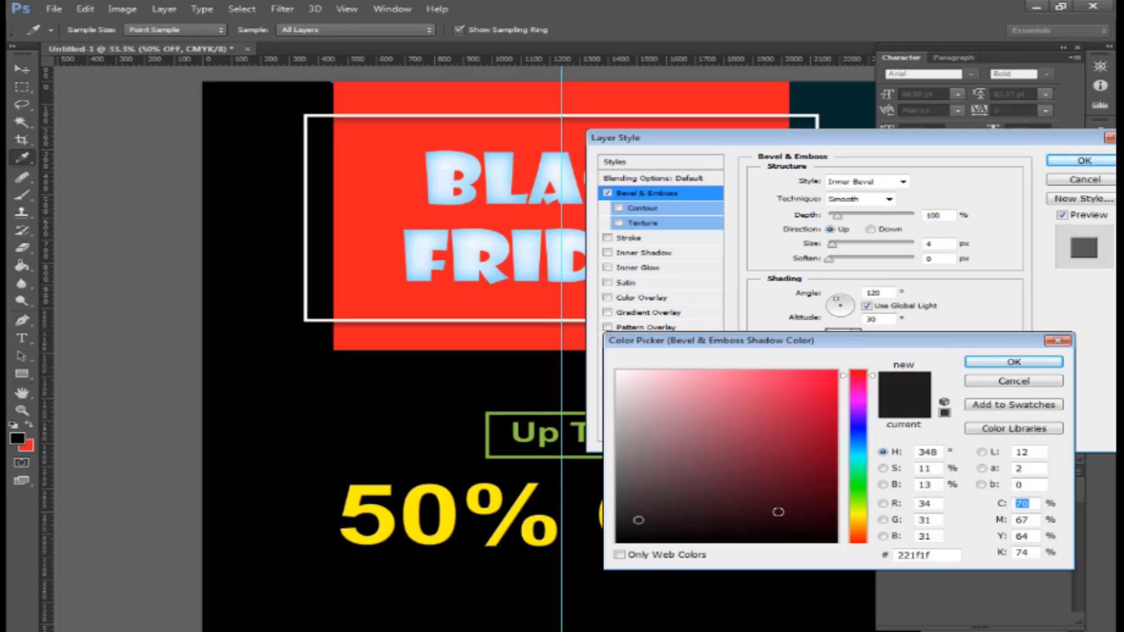
pyautogui.write('0')
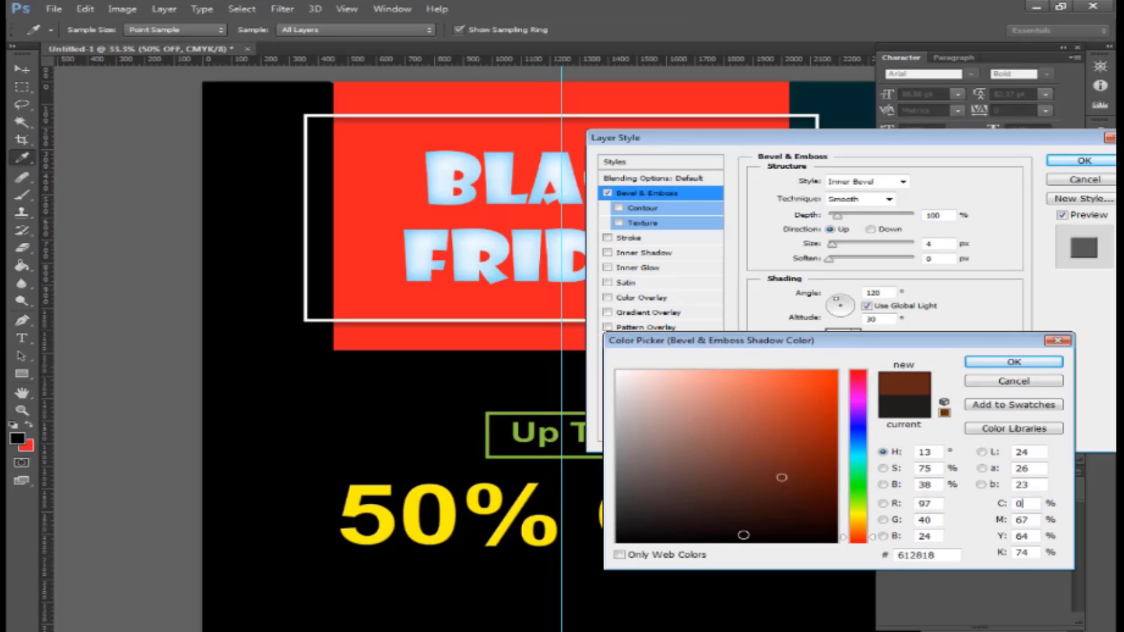
pyautogui.press('Tab')
pyautogui.write('50')
pyautogui.press('Tab')
pyautogui.write('100')
pyautogui.press('Tab')
pyautogui.write('0')
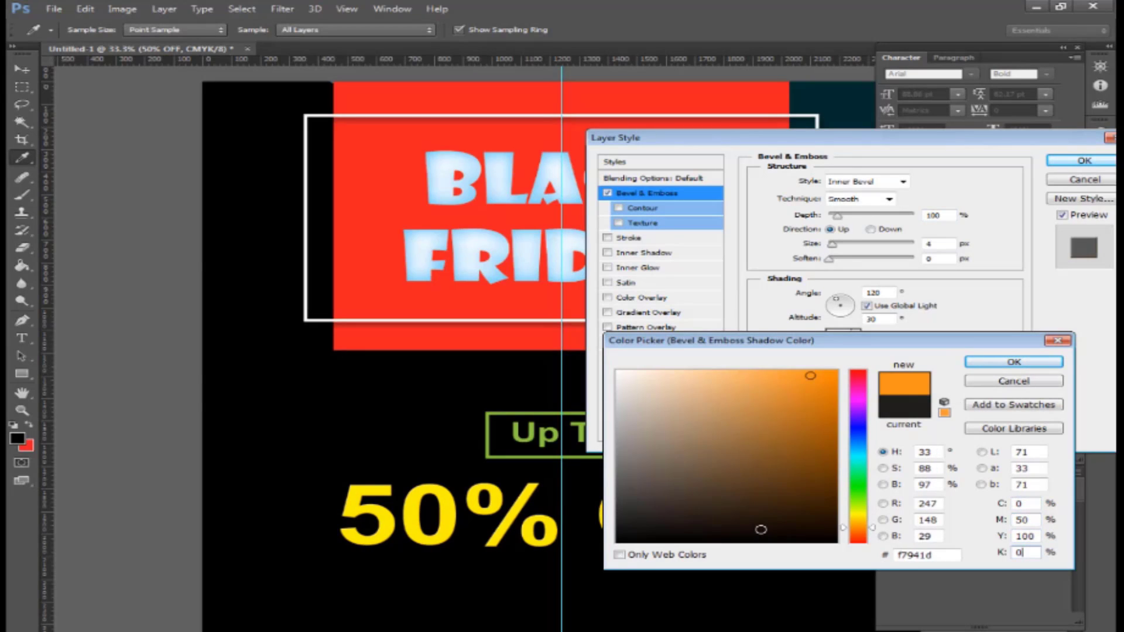
pyautogui.press('Return')
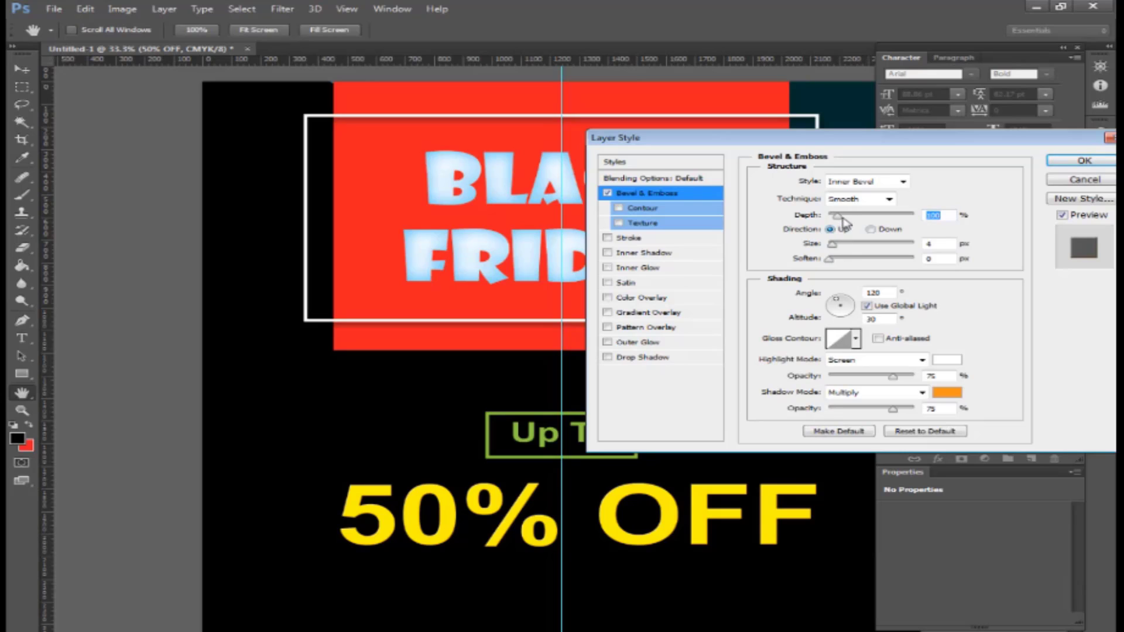
# - Enlarge the bevel size and set the bevel highlight colour to orange
pyautogui.moveTo(833, 245); pyautogui.dragTo(851, 255)
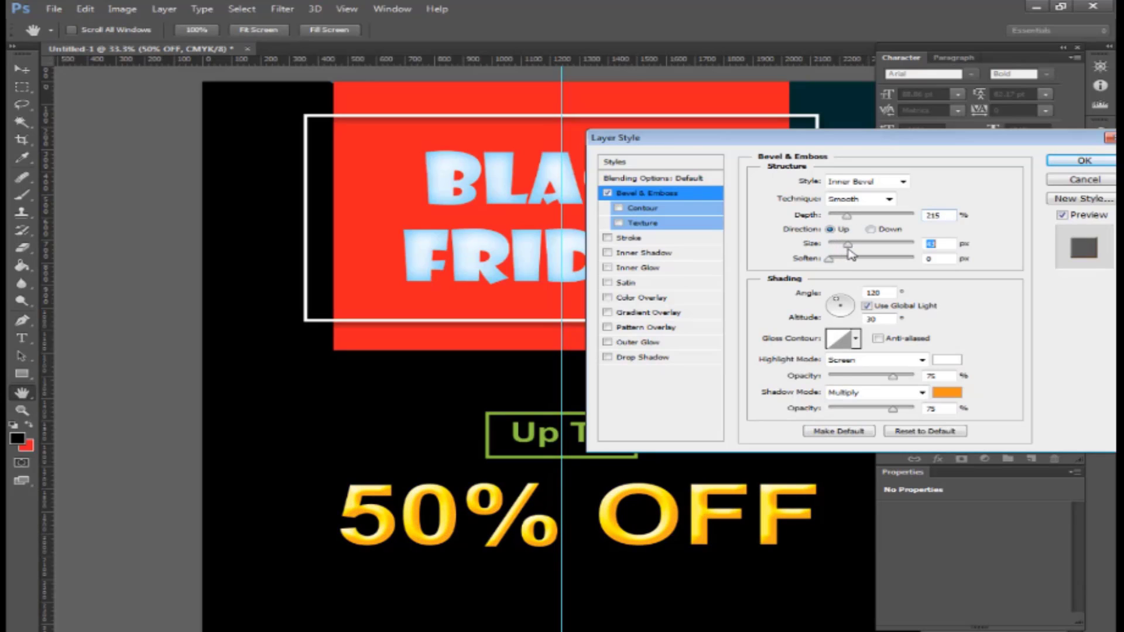
pyautogui.click(947, 359)
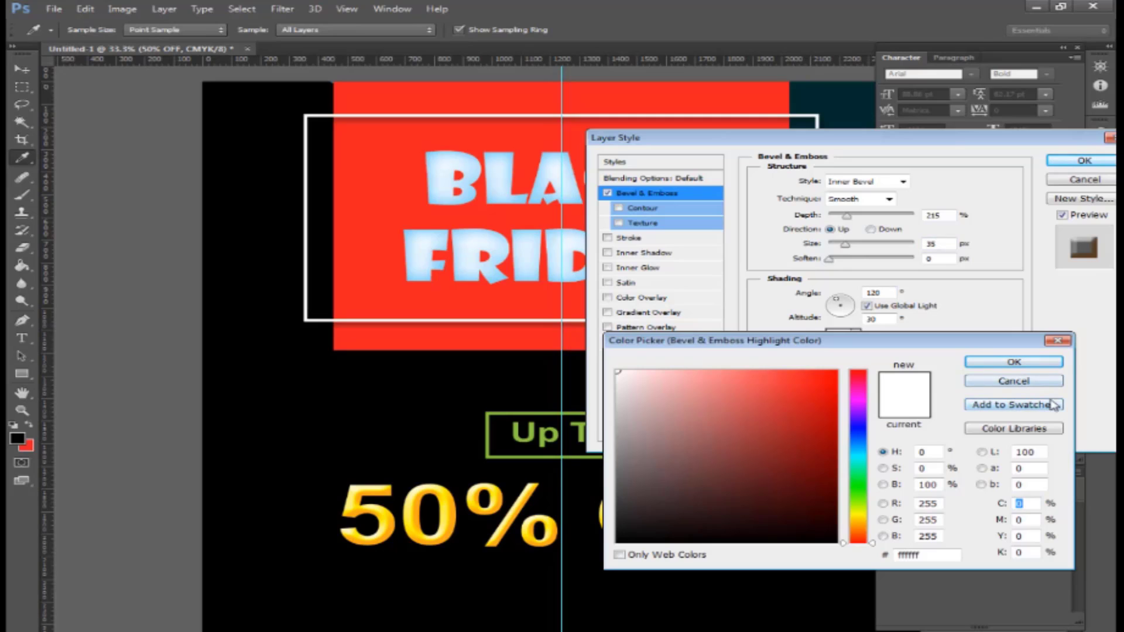
pyautogui.press('Tab')
pyautogui.write('50')
pyautogui.press('Tab')
pyautogui.write('100')
pyautogui.press('Tab')
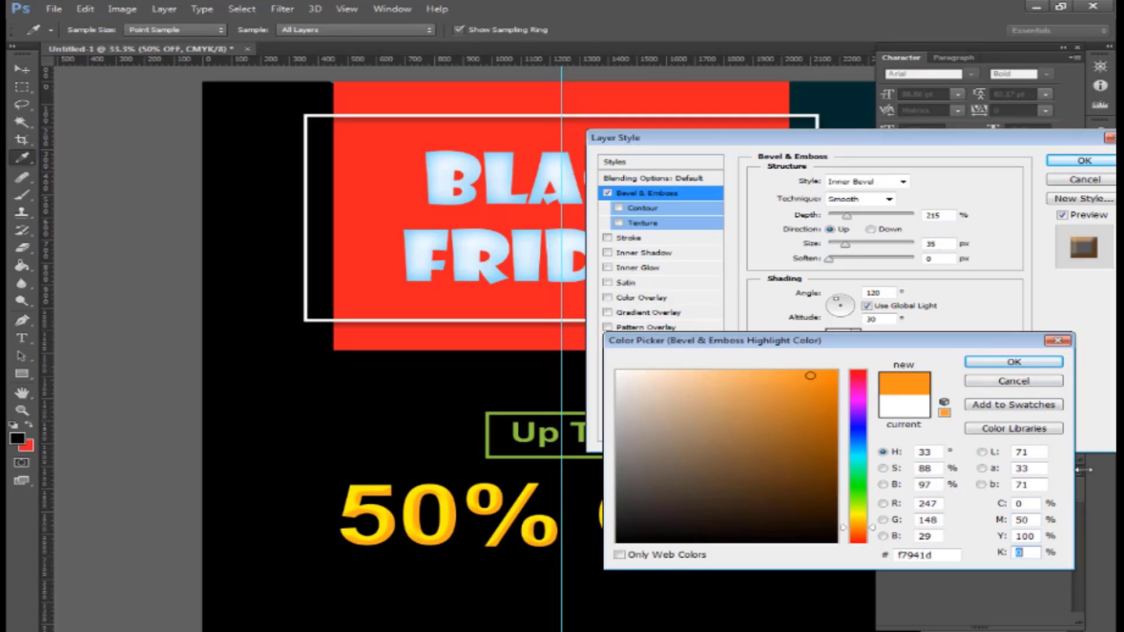
pyautogui.press('Return')
# - Deepen the bevel to about 317% and make shadow and highlight opacities 100%
pyautogui.moveTo(848, 216); pyautogui.dragTo(853, 245)
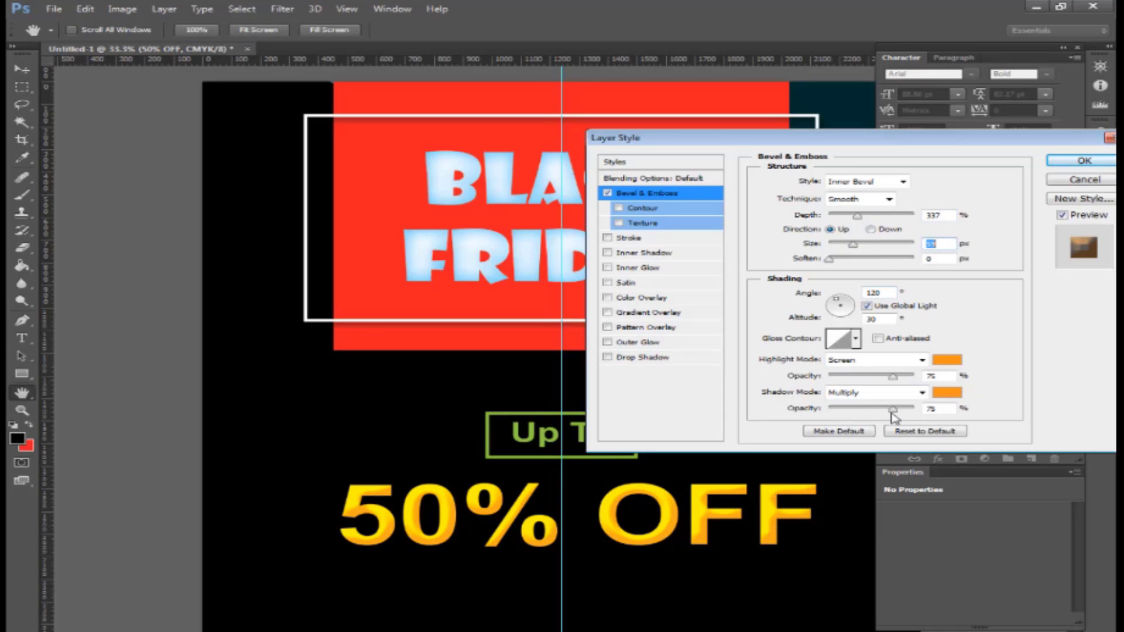
pyautogui.moveTo(892, 409); pyautogui.dragTo(943, 412)
pyautogui.moveTo(892, 377); pyautogui.dragTo(924, 380)
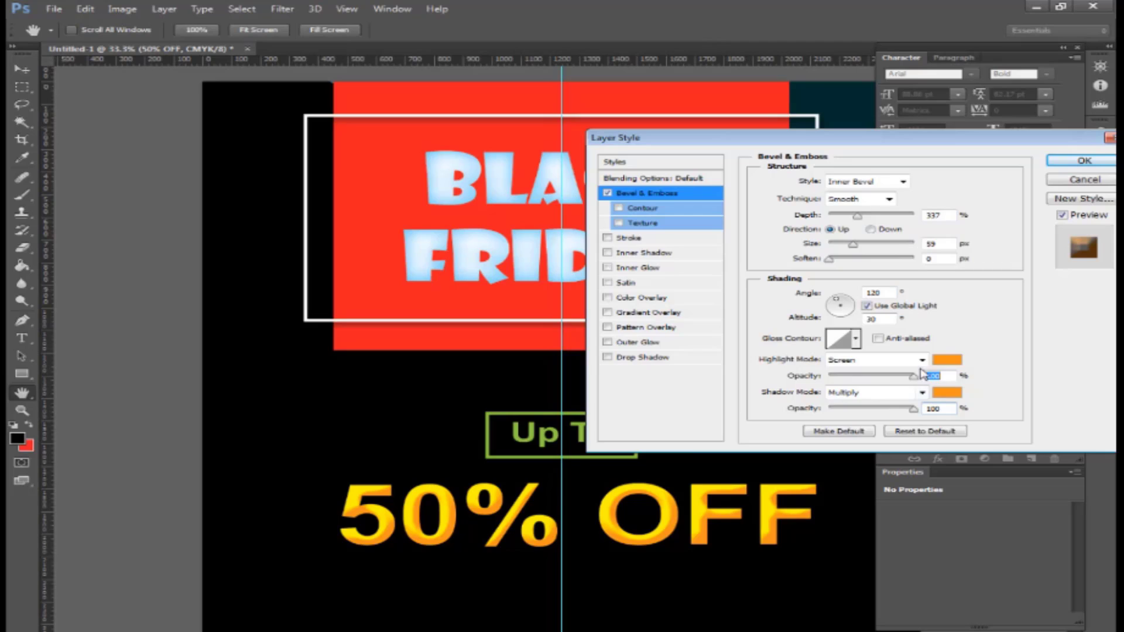
pyautogui.moveTo(856, 216); pyautogui.dragTo(858, 233)
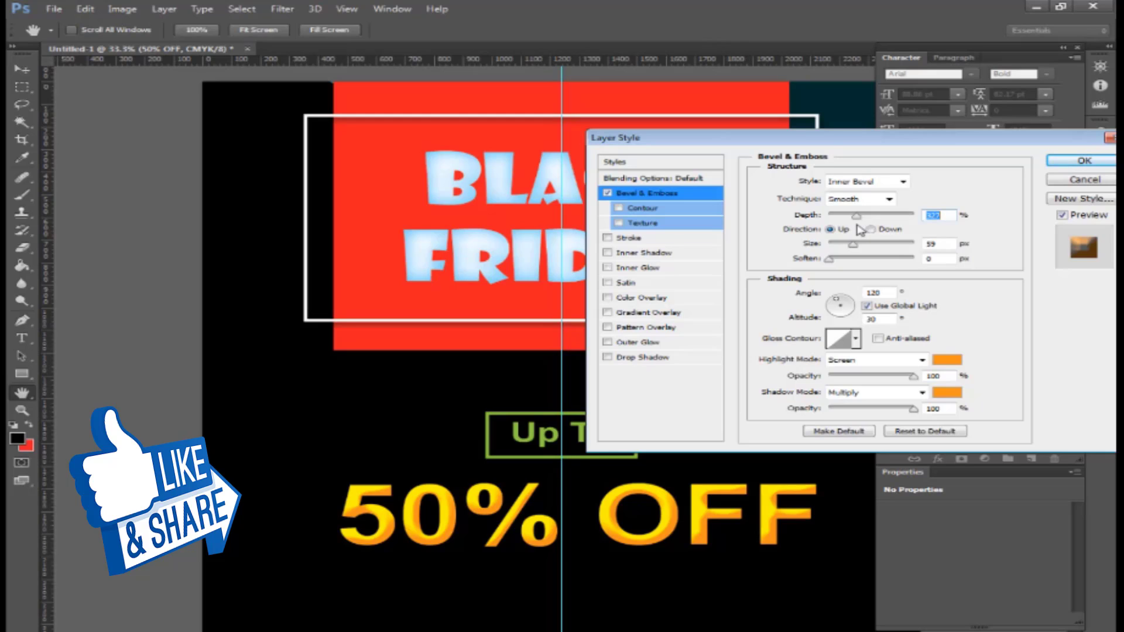
pyautogui.moveTo(858, 231); pyautogui.dragTo(865, 251)
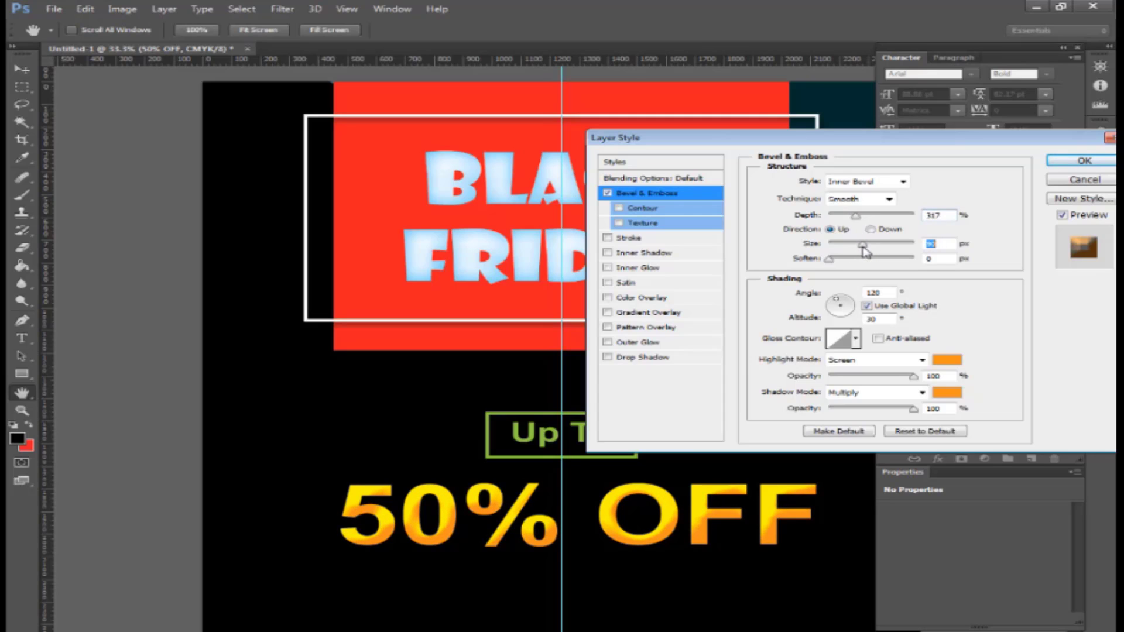
# - Change the bevel highlight to a saturated green and apply the style
pyautogui.click(946, 359)
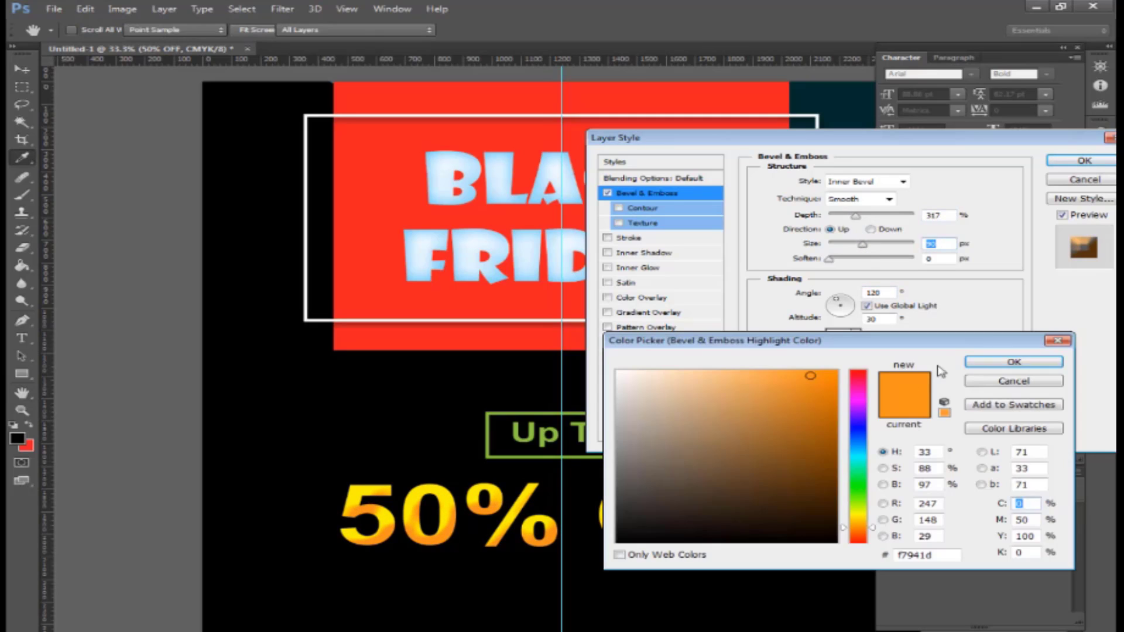
pyautogui.click(858, 477)
pyautogui.moveTo(814, 438)
pyautogui.mouseDown()
pyautogui.moveTo(826, 425)
pyautogui.moveTo(833, 437)
pyautogui.moveTo(823, 478)
pyautogui.mouseUp()
pyautogui.press('Return')
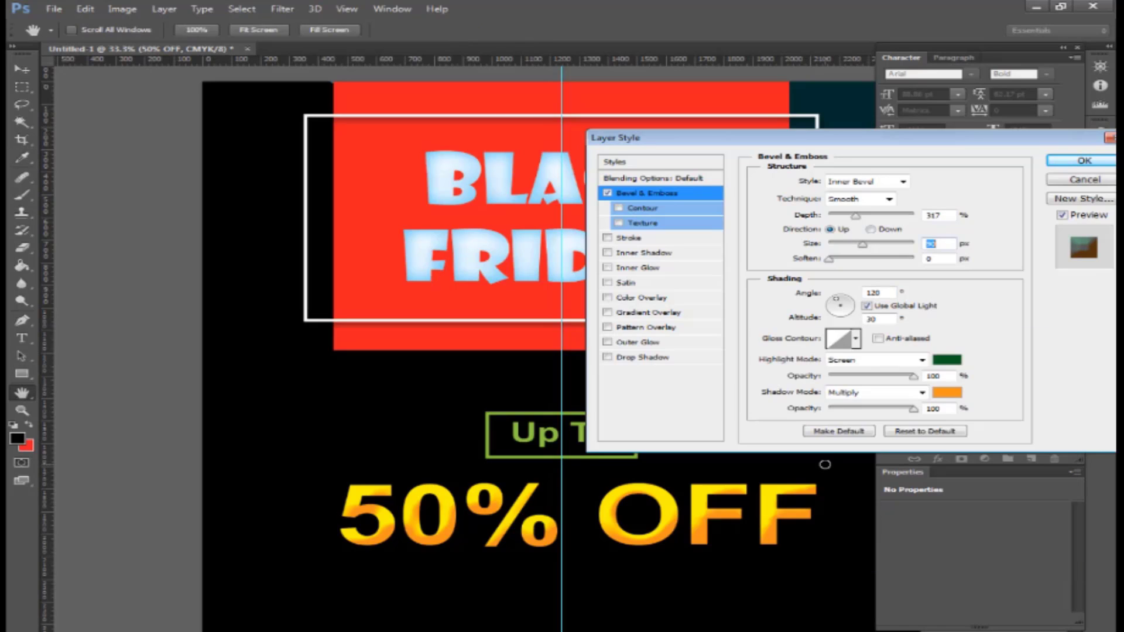
pyautogui.press('Return')
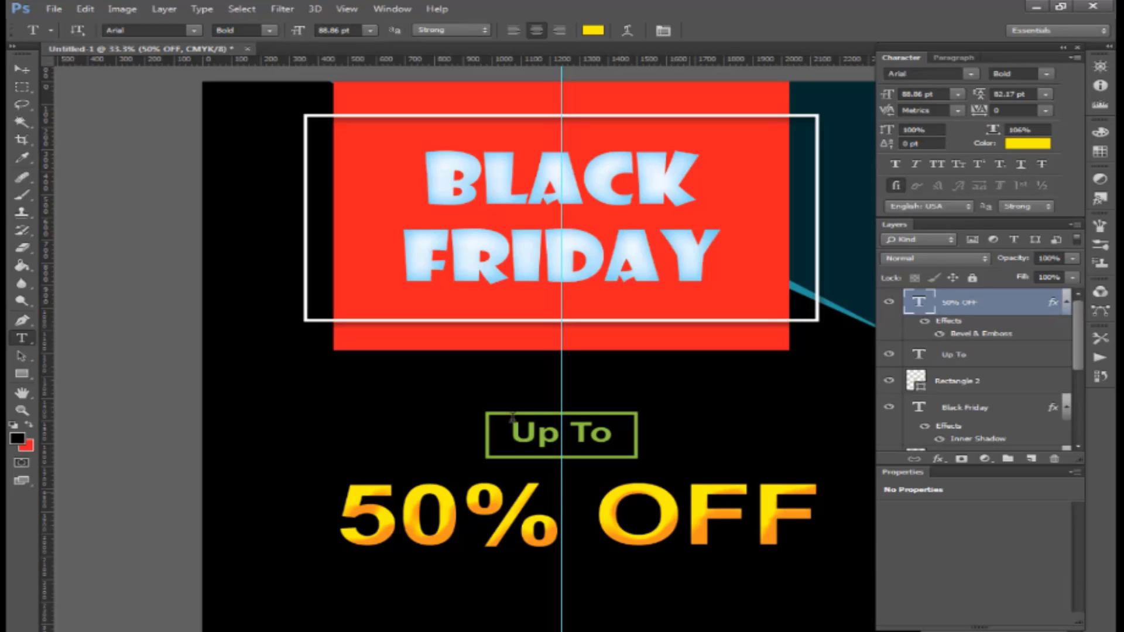
# - Shift the 50% OFF text slightly left with the Move tool
pyautogui.click(22, 69)
pyautogui.moveTo(724, 521); pyautogui.dragTo(707, 524)
pyautogui.scroll(-3, 713, 543)
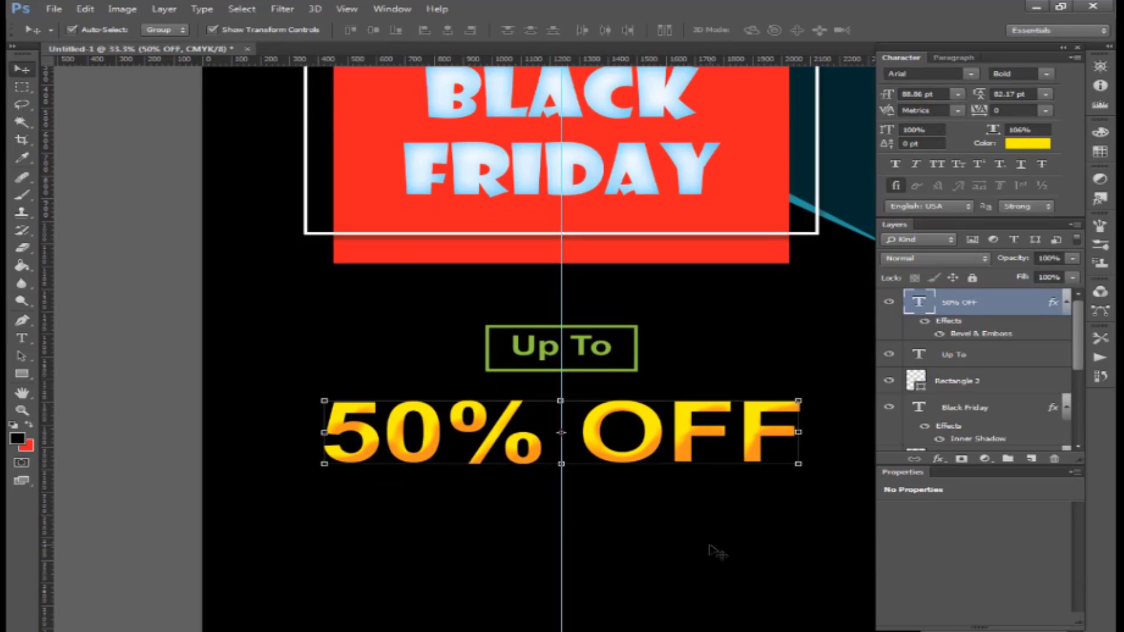
pyautogui.click(710, 549)
pyautogui.scroll(-2, 710, 549)
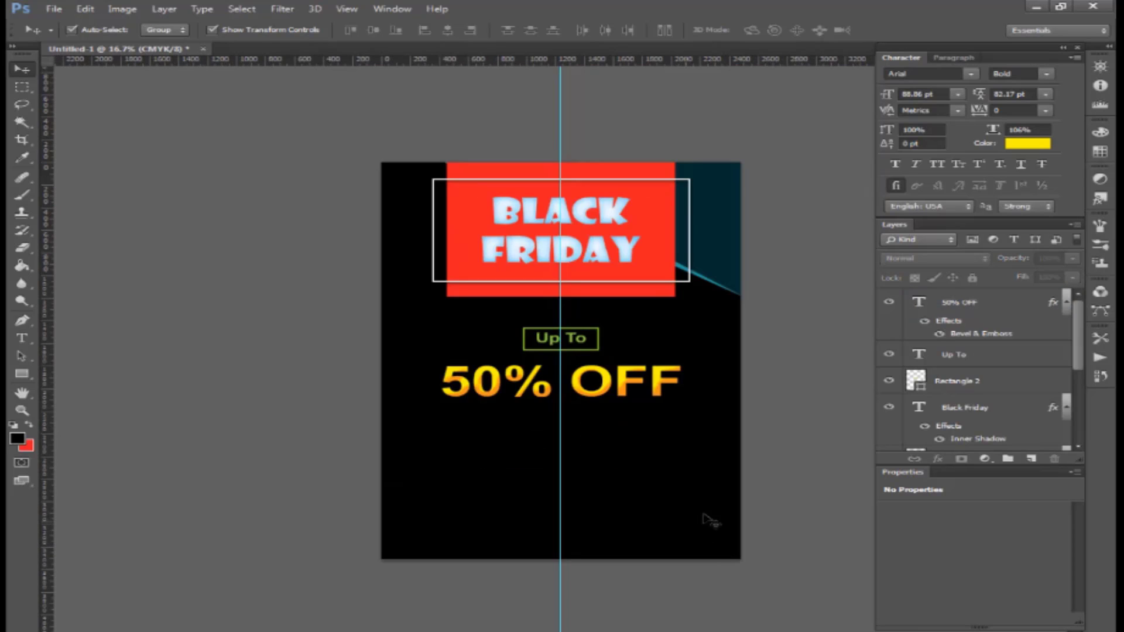
# - Draw a wavy Pen shape across the flyer's bottom and fill it dark teal #022c30
pyautogui.click(22, 320)
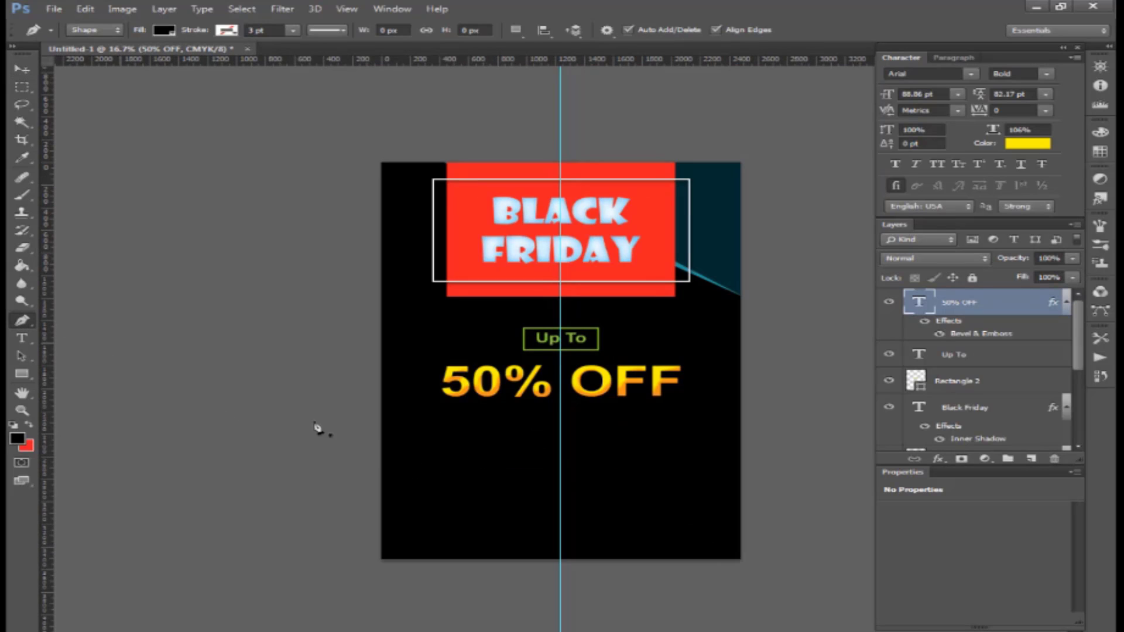
pyautogui.click(349, 427)
pyautogui.moveTo(507, 471); pyautogui.dragTo(572, 447)
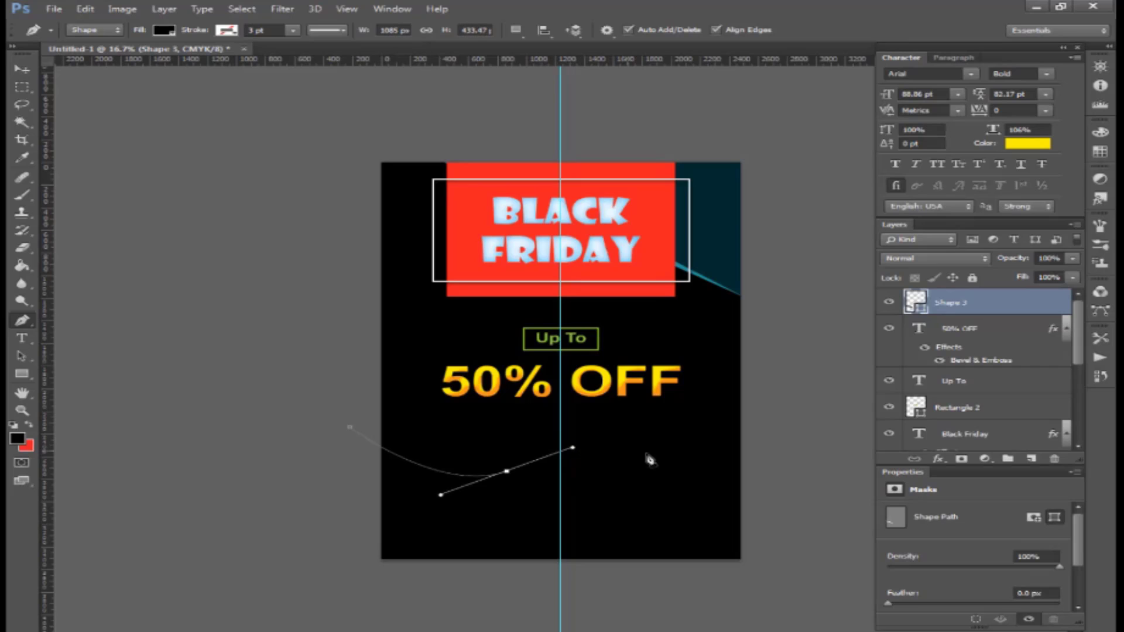
pyautogui.moveTo(710, 468); pyautogui.dragTo(799, 481)
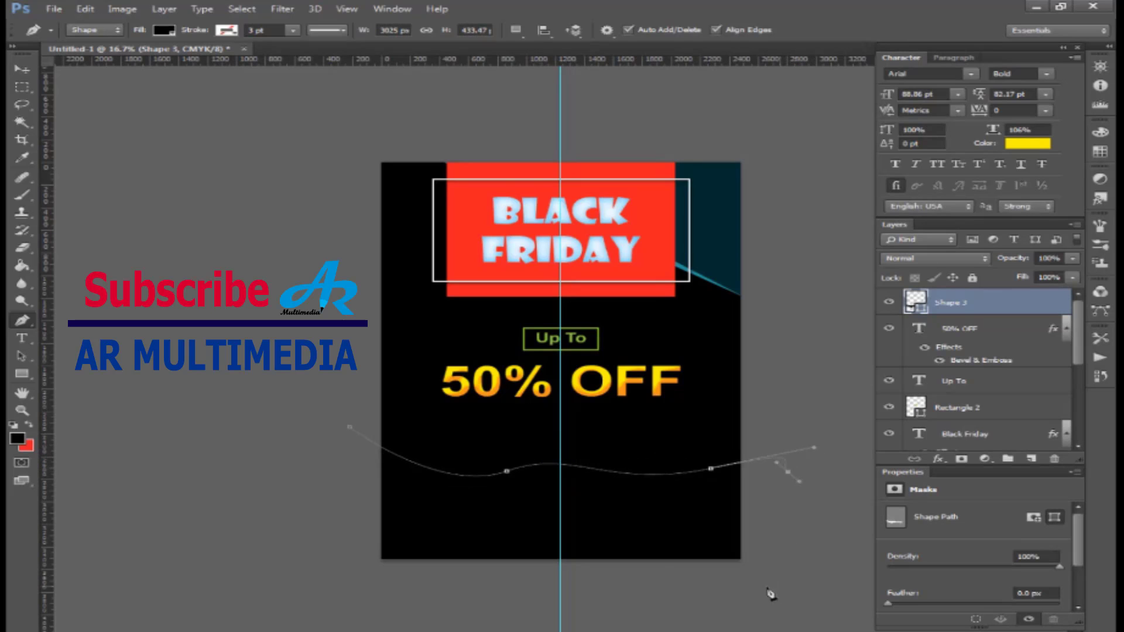
pyautogui.click(780, 585)
pyautogui.click(614, 603)
pyautogui.click(351, 596)
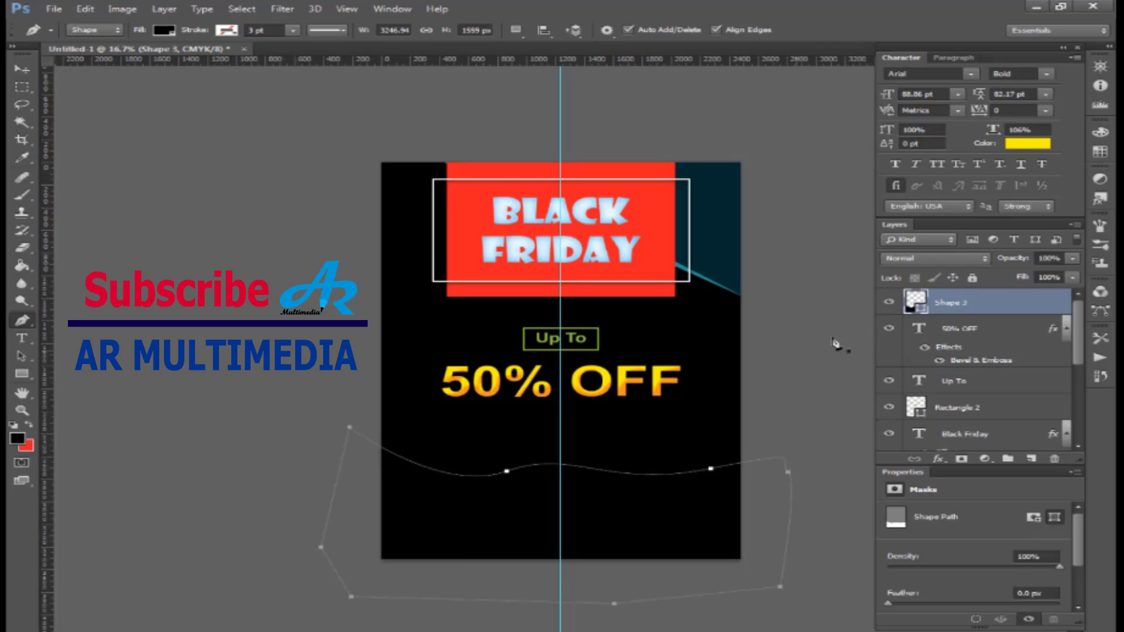
pyautogui.doubleClick(916, 302)
pyautogui.click(719, 199)
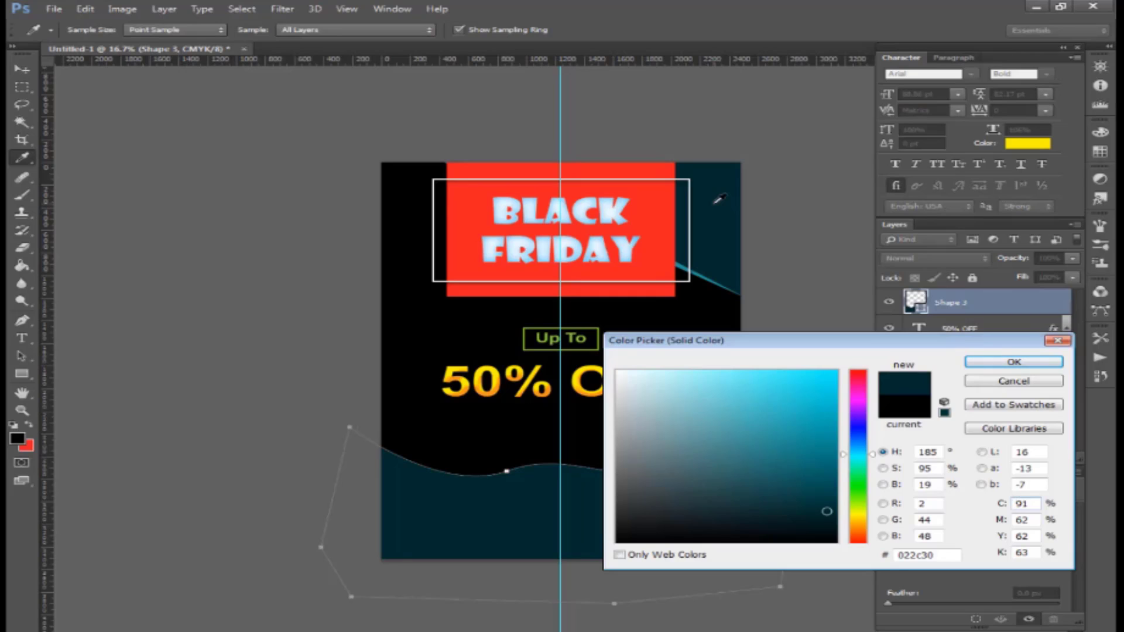
pyautogui.press('Return')
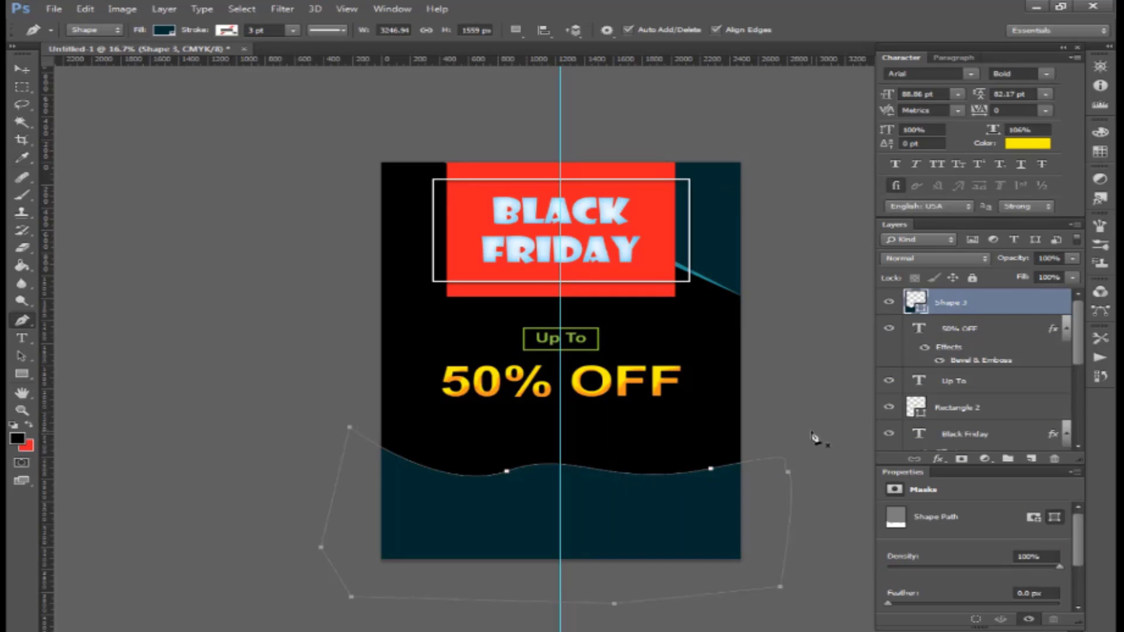
# - Duplicate the wave below the original, recolour it #2397a0 and nudge it up
pyautogui.moveTo(963, 303); pyautogui.dragTo(1033, 461)
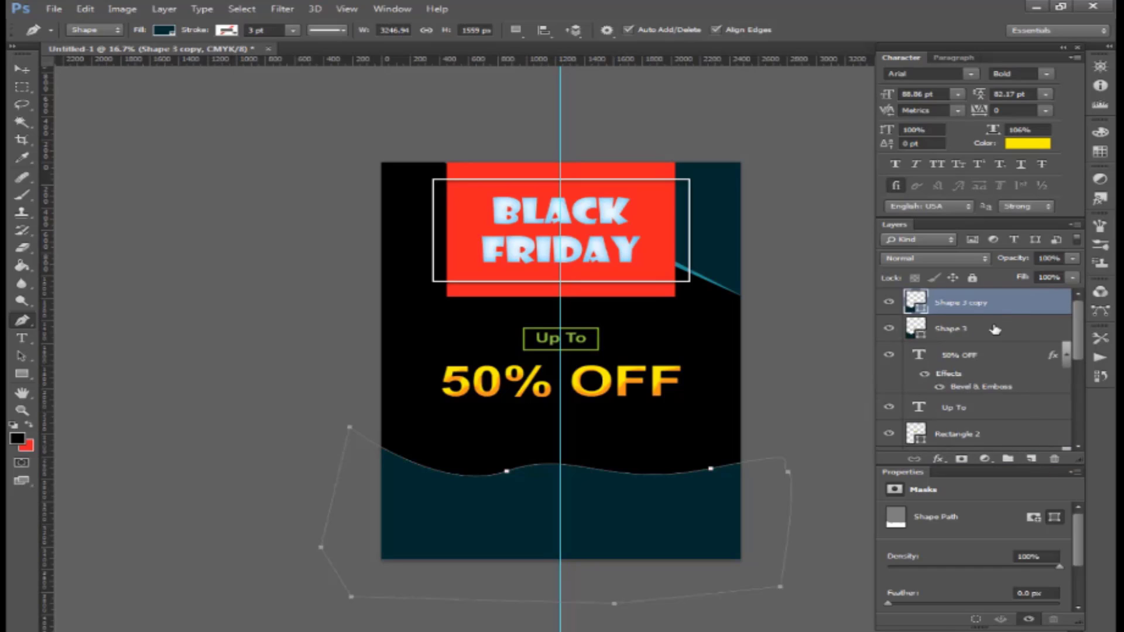
pyautogui.moveTo(979, 308); pyautogui.dragTo(976, 346)
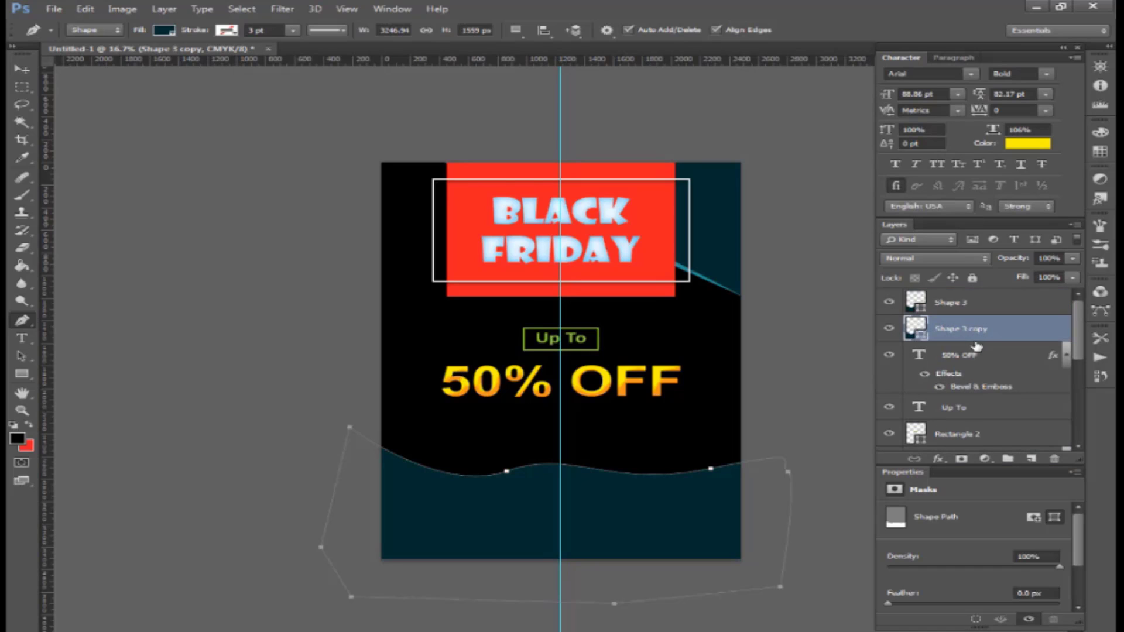
pyautogui.doubleClick(917, 329)
pyautogui.click(705, 273)
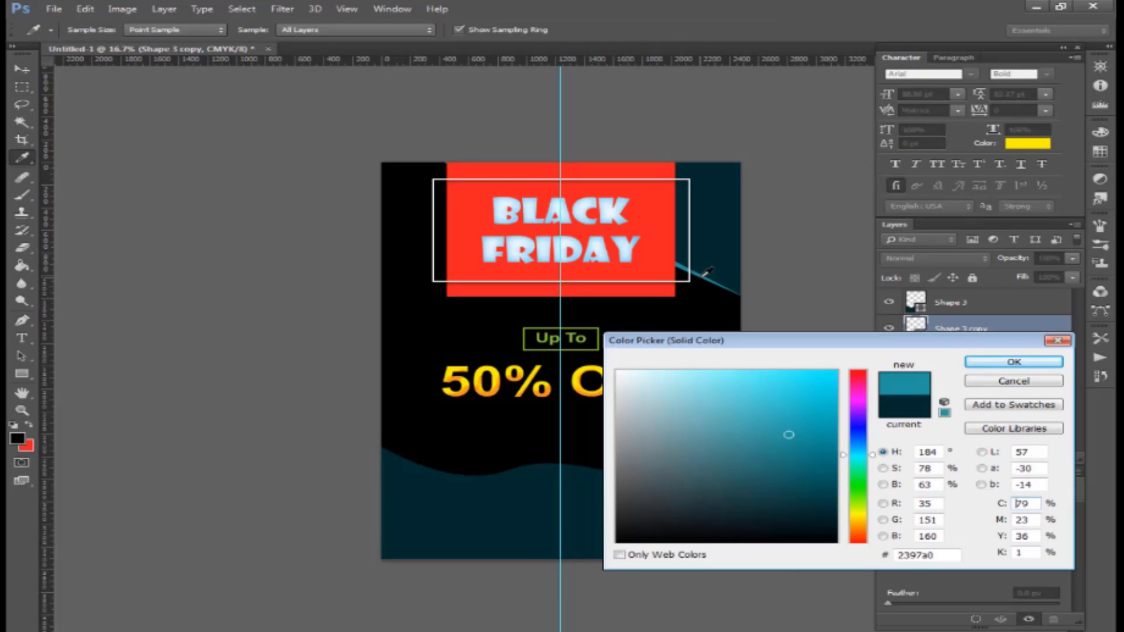
pyautogui.press('Return')
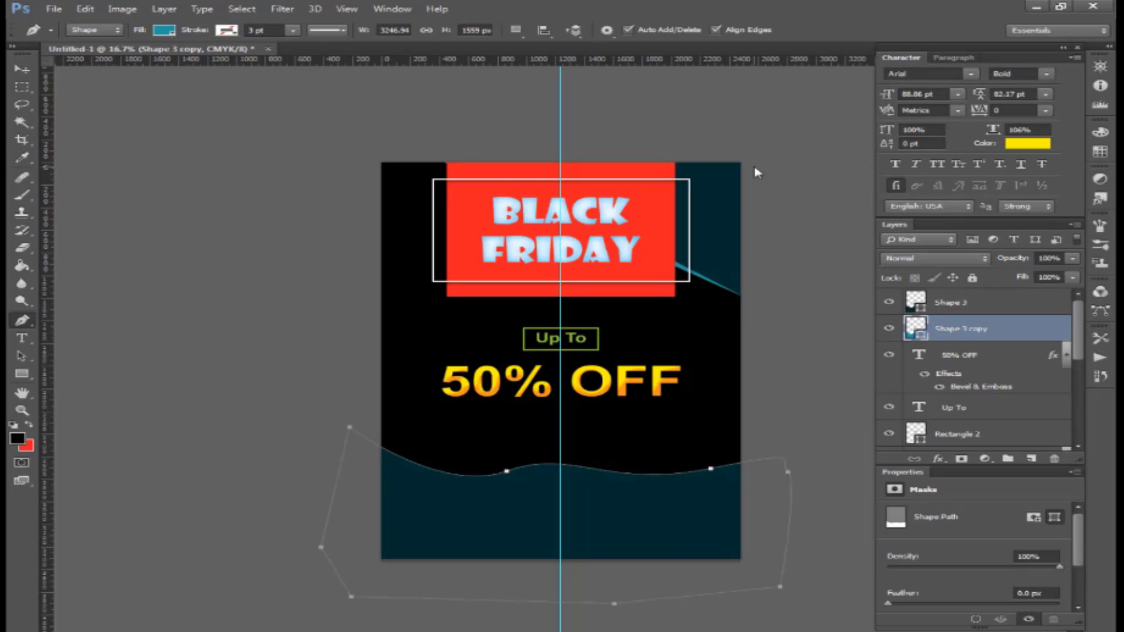
pyautogui.press('Up')
pyautogui.press('Up')
pyautogui.press('Up')
pyautogui.press('Up')
pyautogui.press('Up')
pyautogui.press('Up')
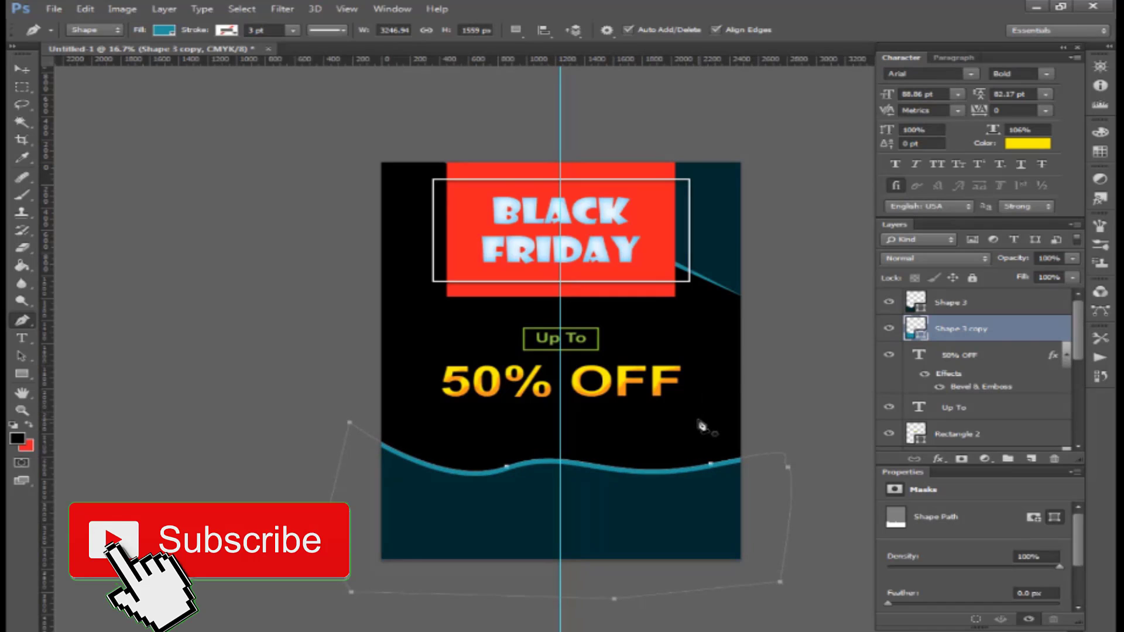
pyautogui.hotkey('ctrl', '+')
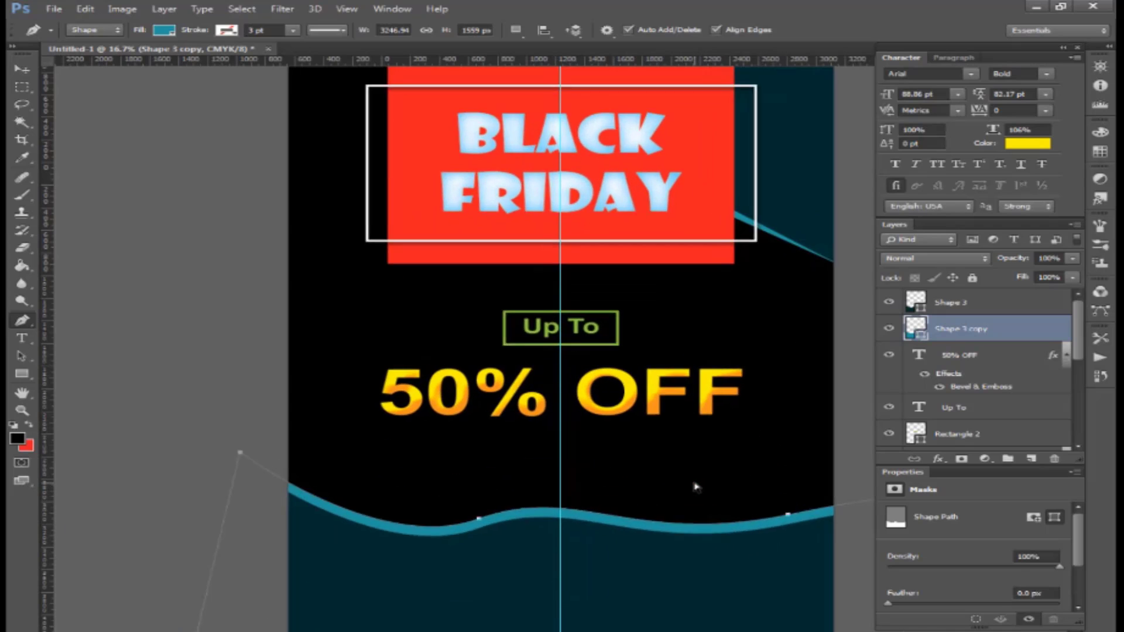
pyautogui.scroll(-2, 696, 487)
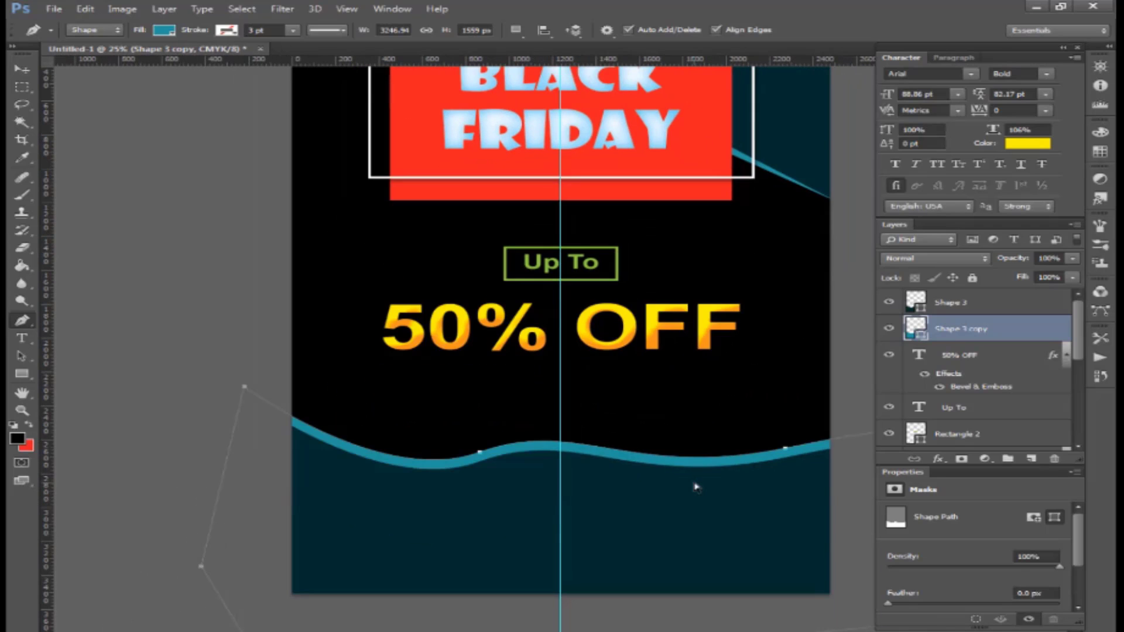
# - Type 'AR. Fashion House' at 49.86 pt, above Shape 3, centred on the teal wave
pyautogui.click(22, 338)
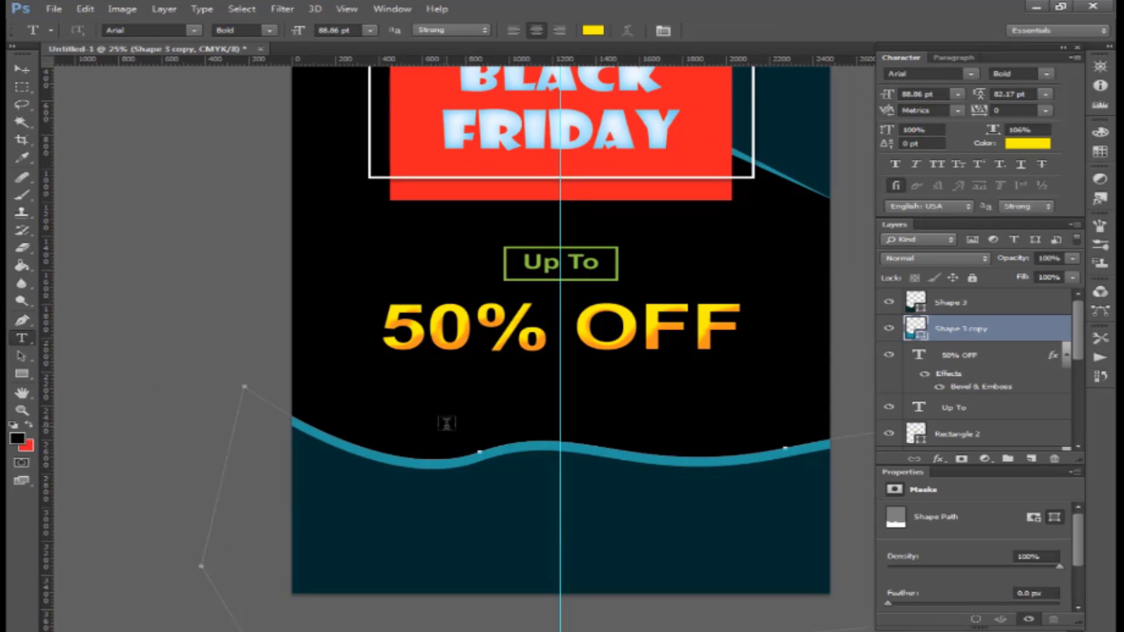
pyautogui.click(449, 424)
pyautogui.write('A')
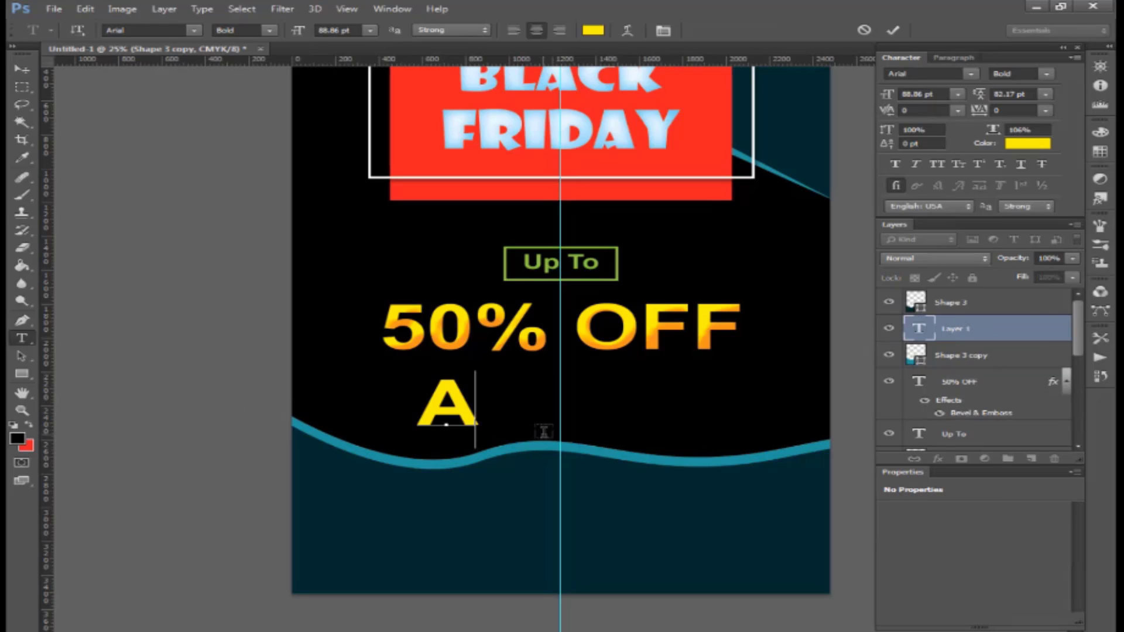
pyautogui.write('R. Fashion House')
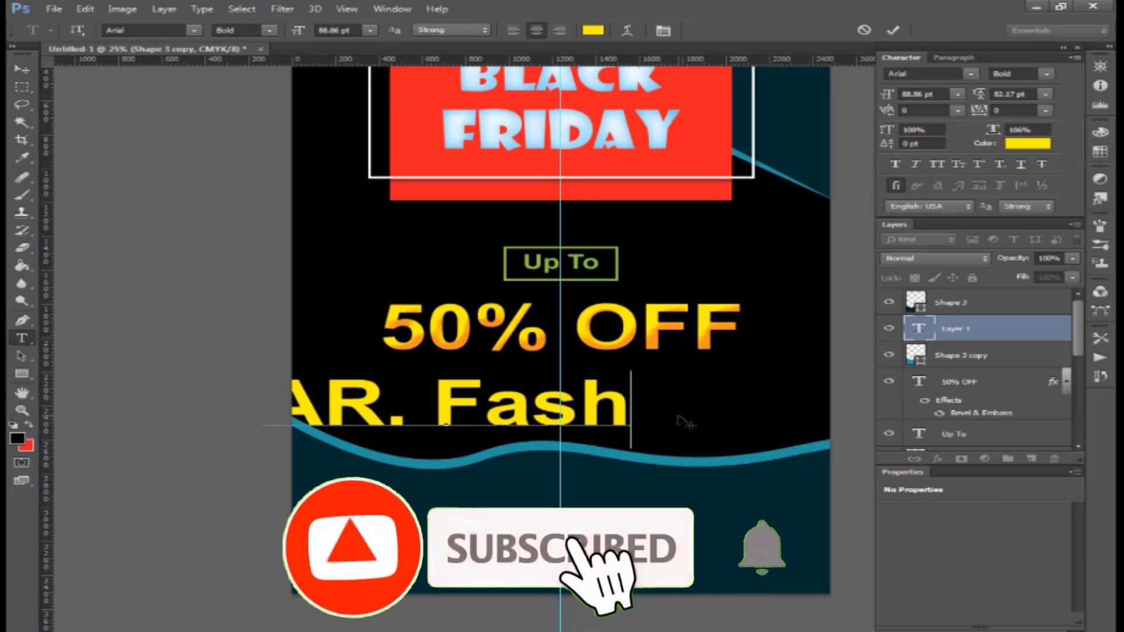
pyautogui.hotkey('ctrl', 'a')
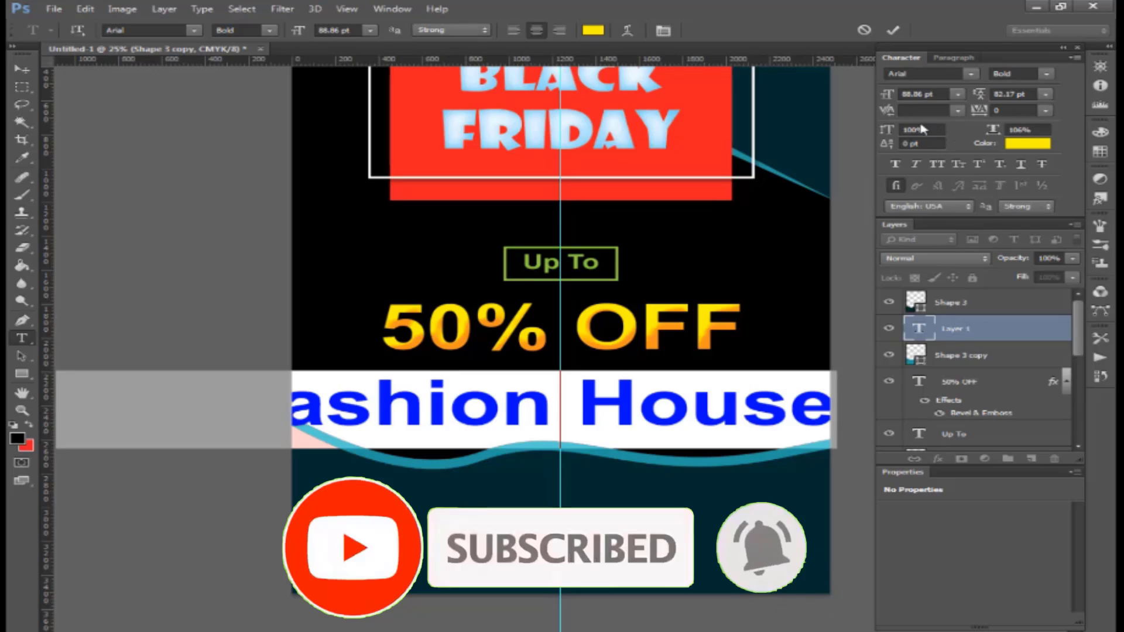
pyautogui.moveTo(890, 98); pyautogui.dragTo(788, 183)
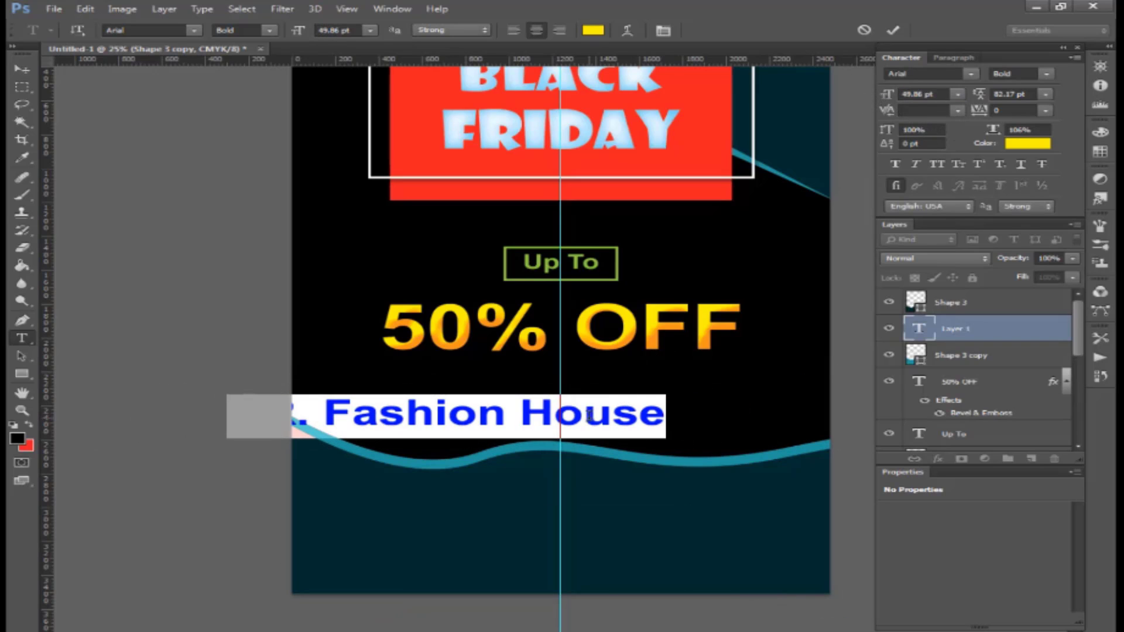
pyautogui.click(589, 416)
pyautogui.moveTo(586, 303); pyautogui.dragTo(640, 362)
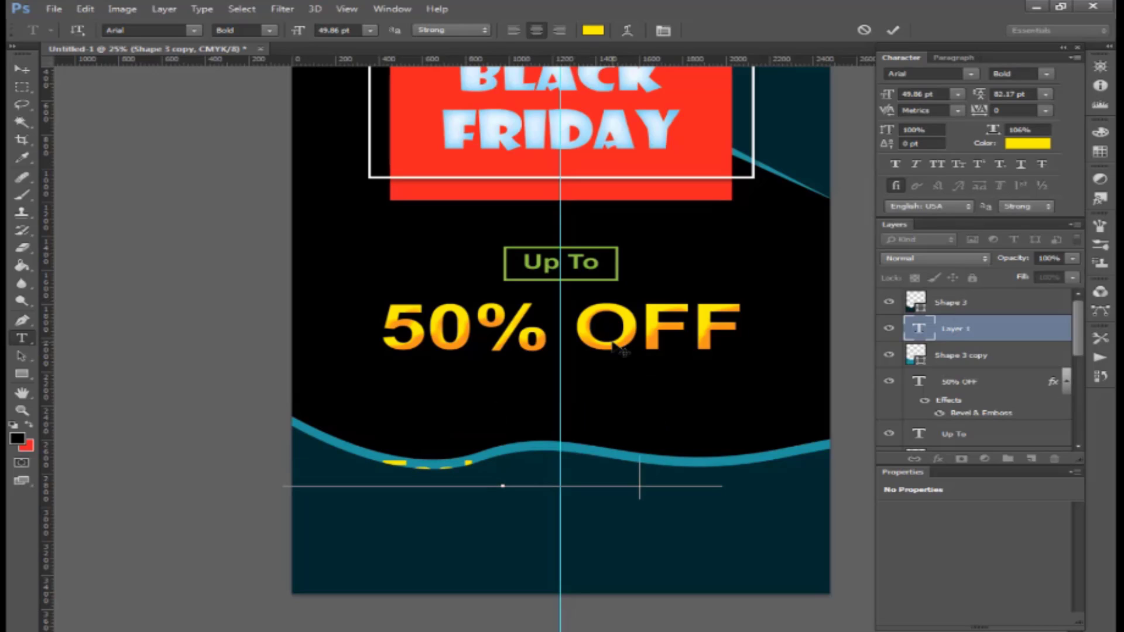
pyautogui.hotkey('ctrl', 'Return')
pyautogui.moveTo(1005, 328); pyautogui.dragTo(1004, 291)
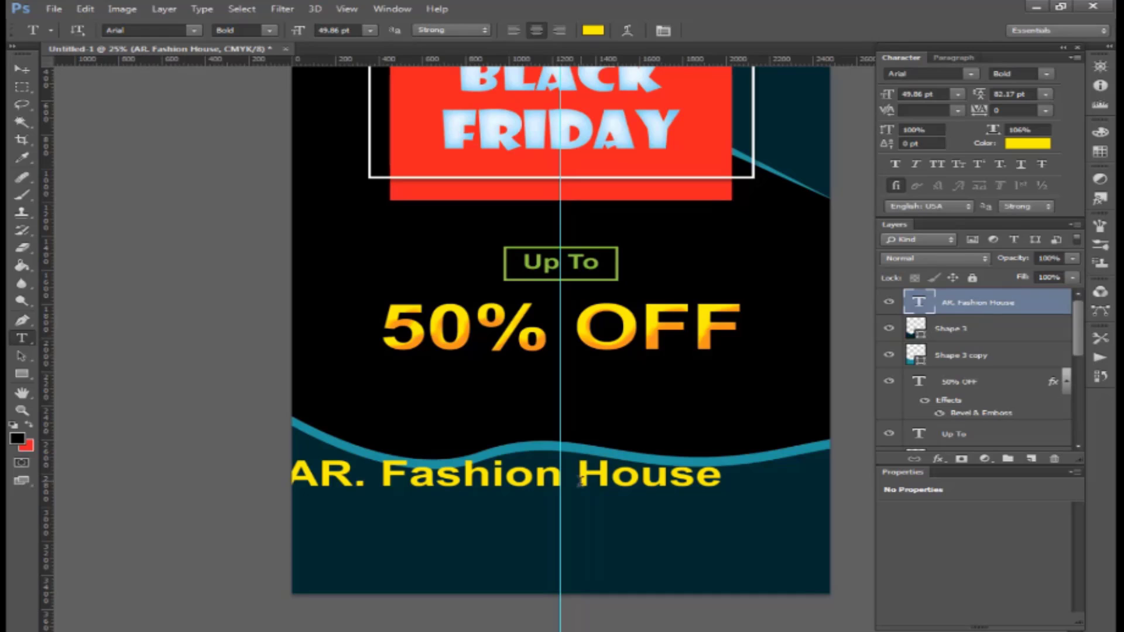
pyautogui.click(584, 483)
pyautogui.moveTo(615, 371); pyautogui.dragTo(673, 356)
# - Change the text font to Impact and scale it about 121% to 60.17 pt
pyautogui.hotkey('ctrl', 'a')
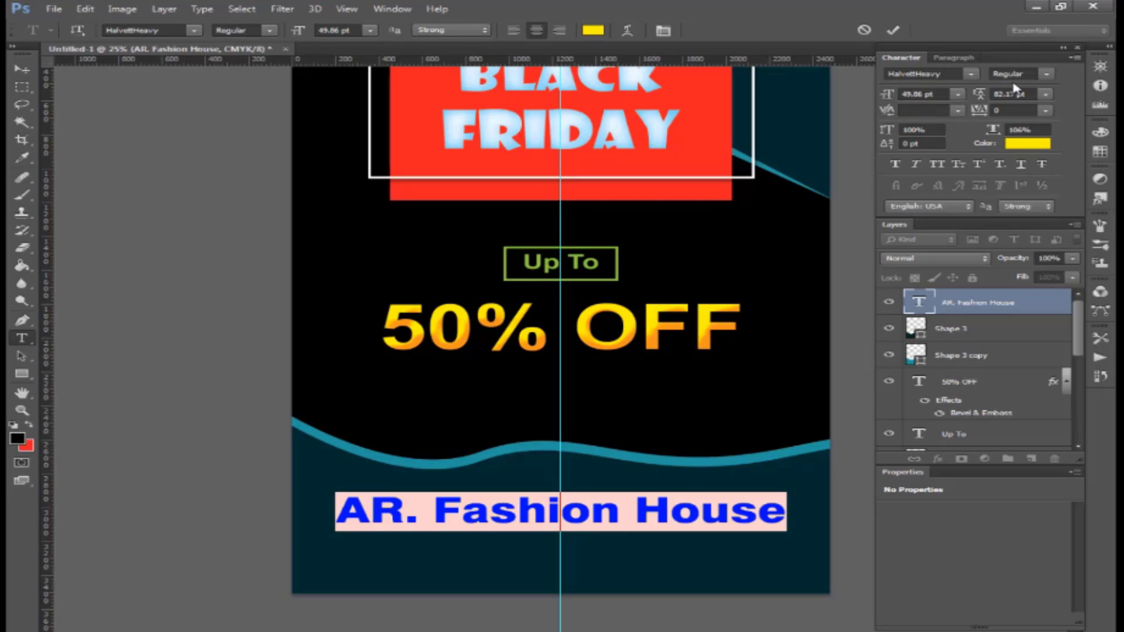
pyautogui.click(944, 74)
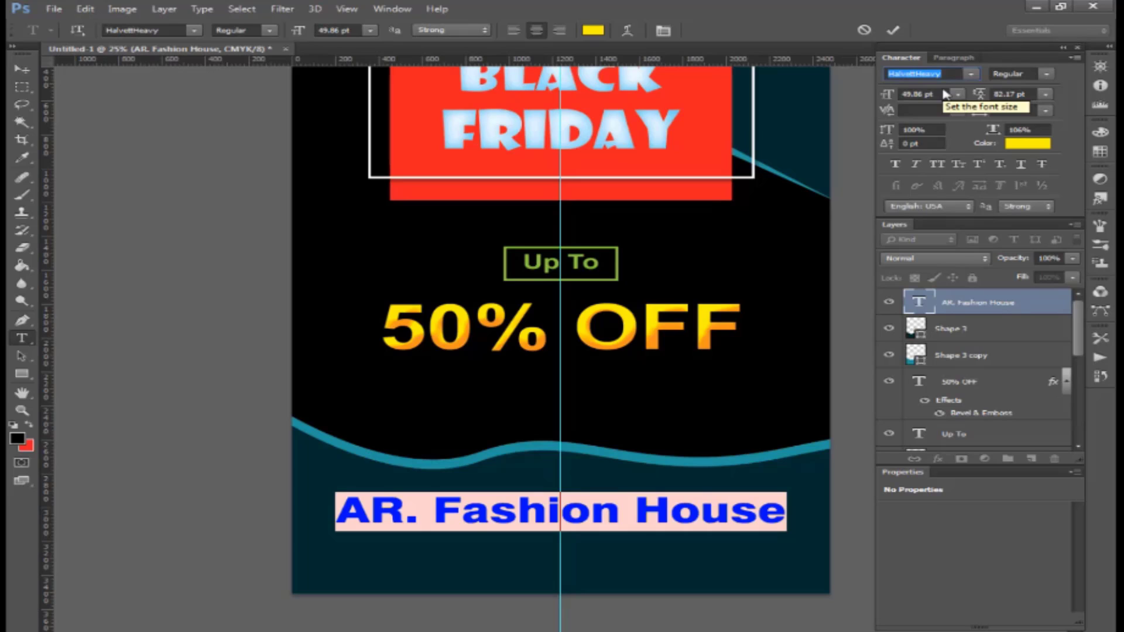
pyautogui.press('Return')
pyautogui.click(949, 75)
pyautogui.write('Impact')
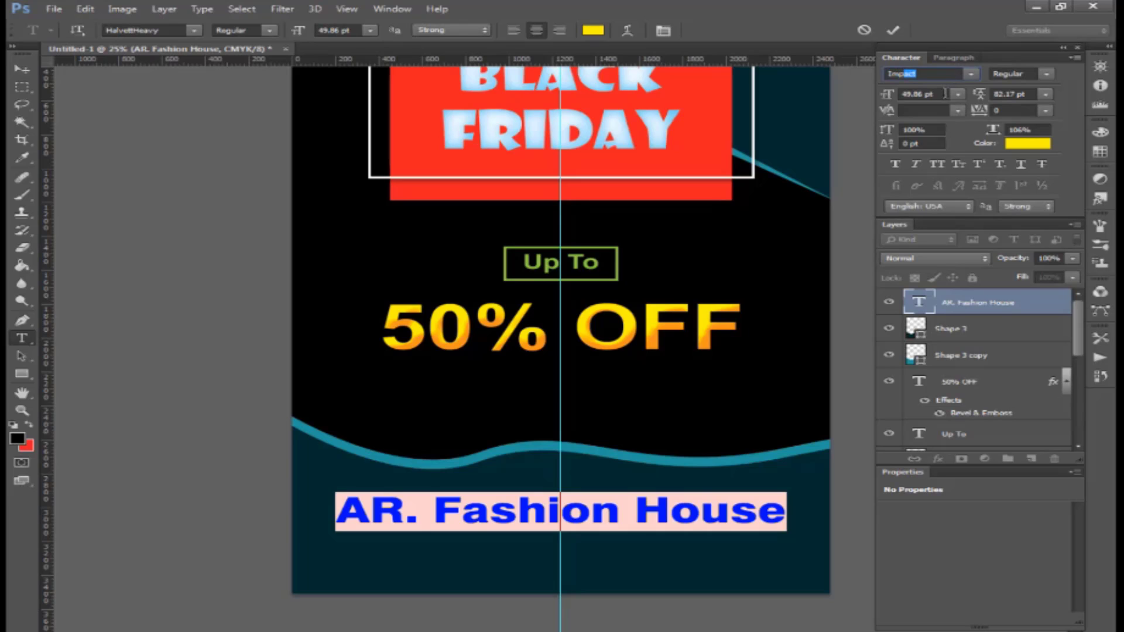
pyautogui.press('Return')
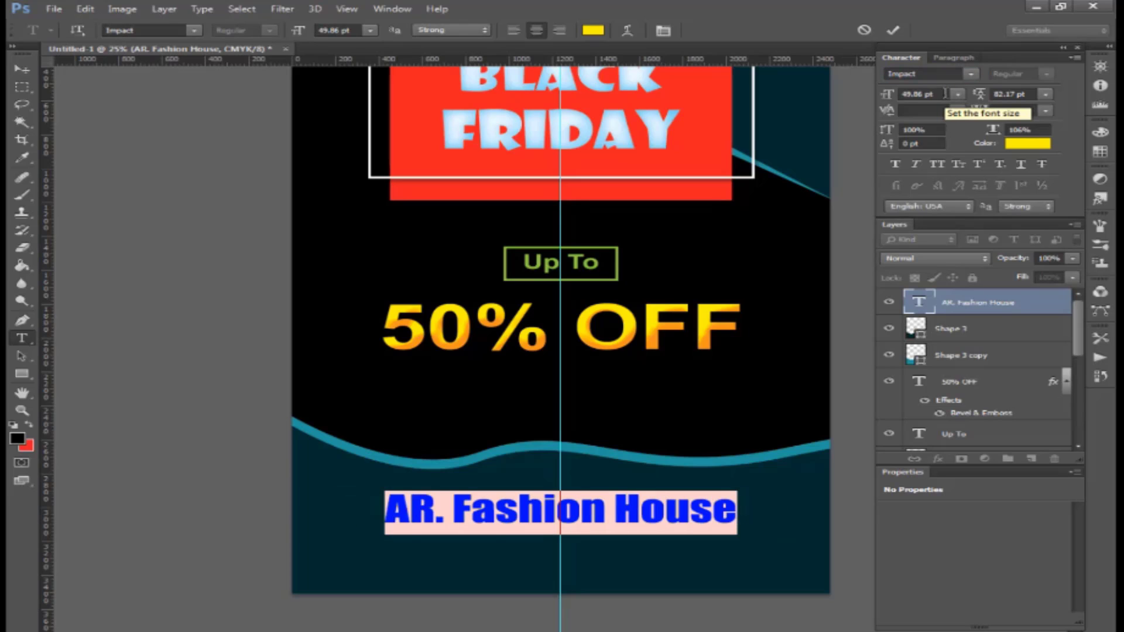
pyautogui.hotkey('ctrl', 'Return')
pyautogui.hotkey('ctrl', 't')
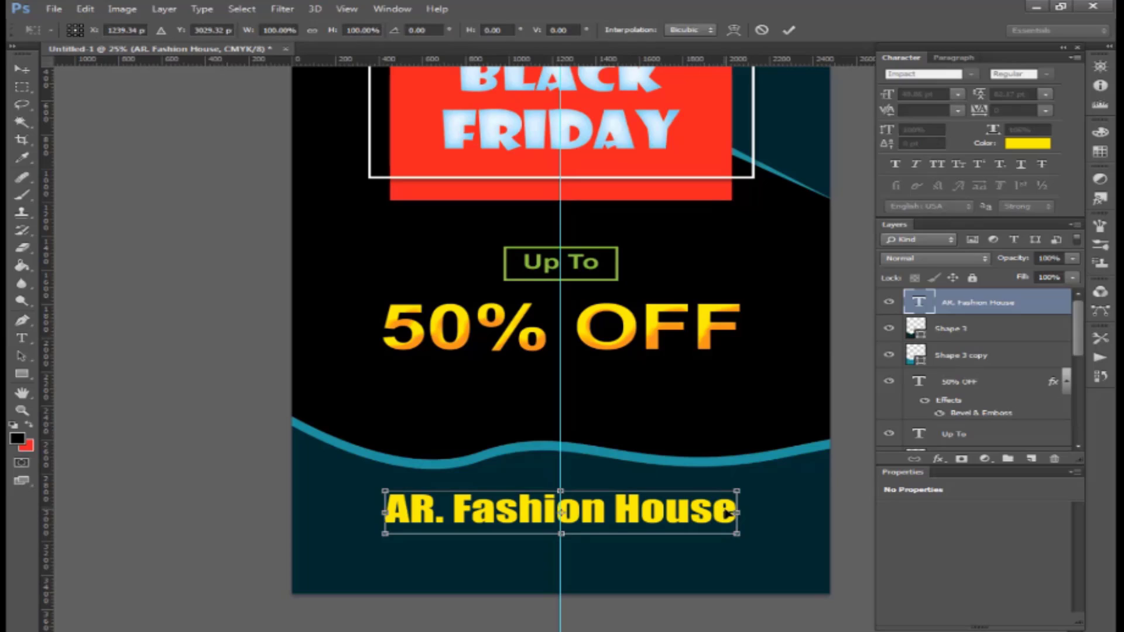
pyautogui.moveTo(741, 488); pyautogui.dragTo(775, 485)
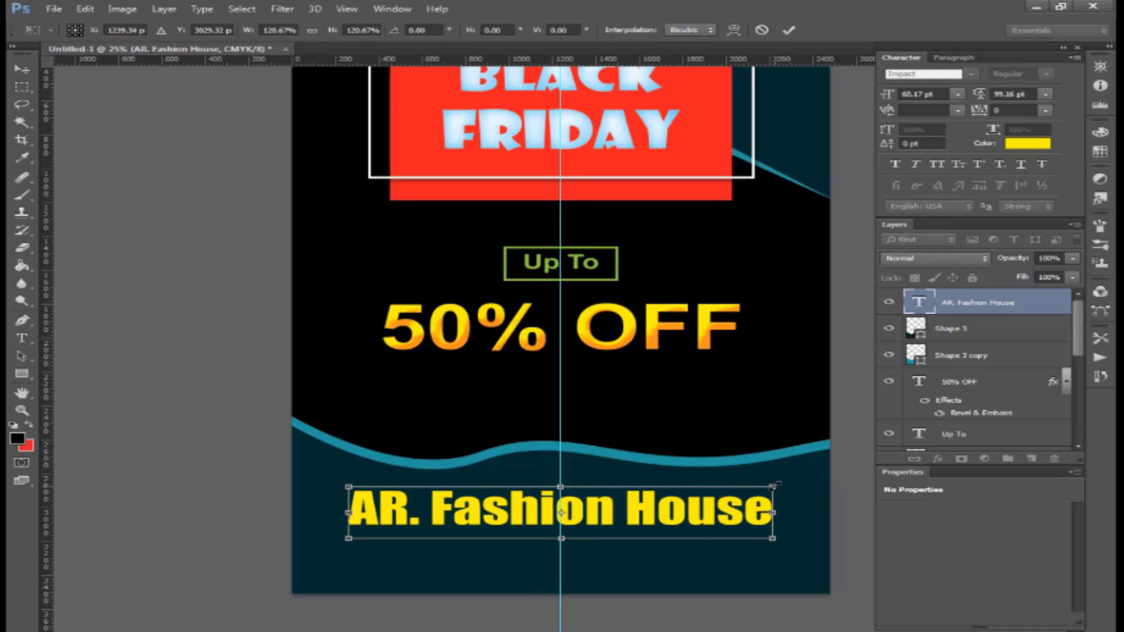
pyautogui.press('Return')
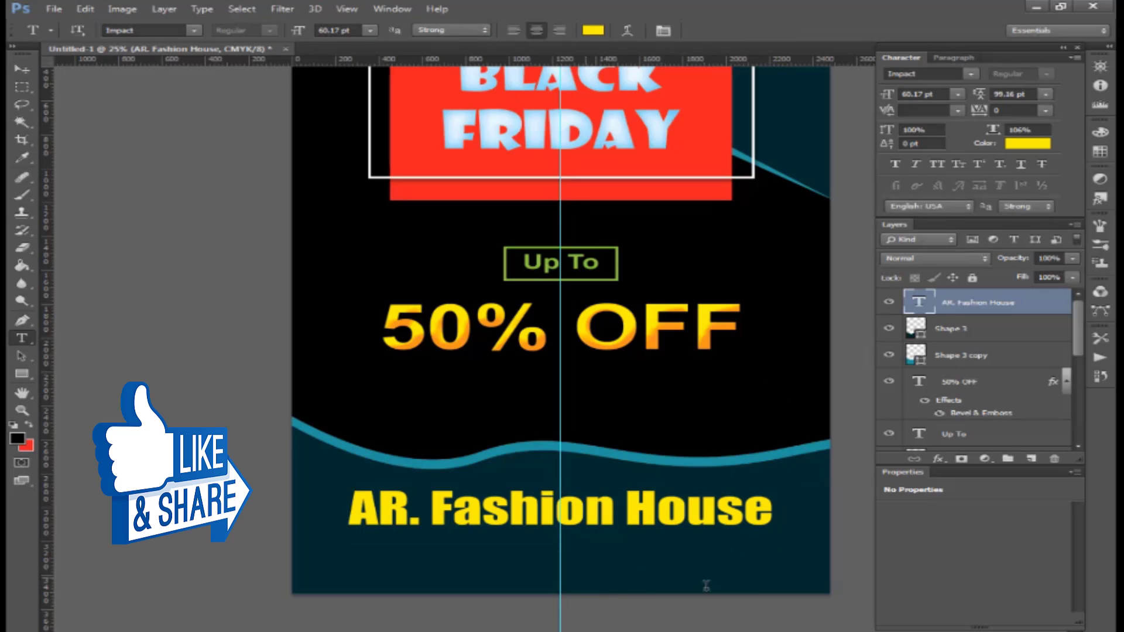
# - Paste the store's address line and centre it under AR. Fashion House
pyautogui.click(585, 578)
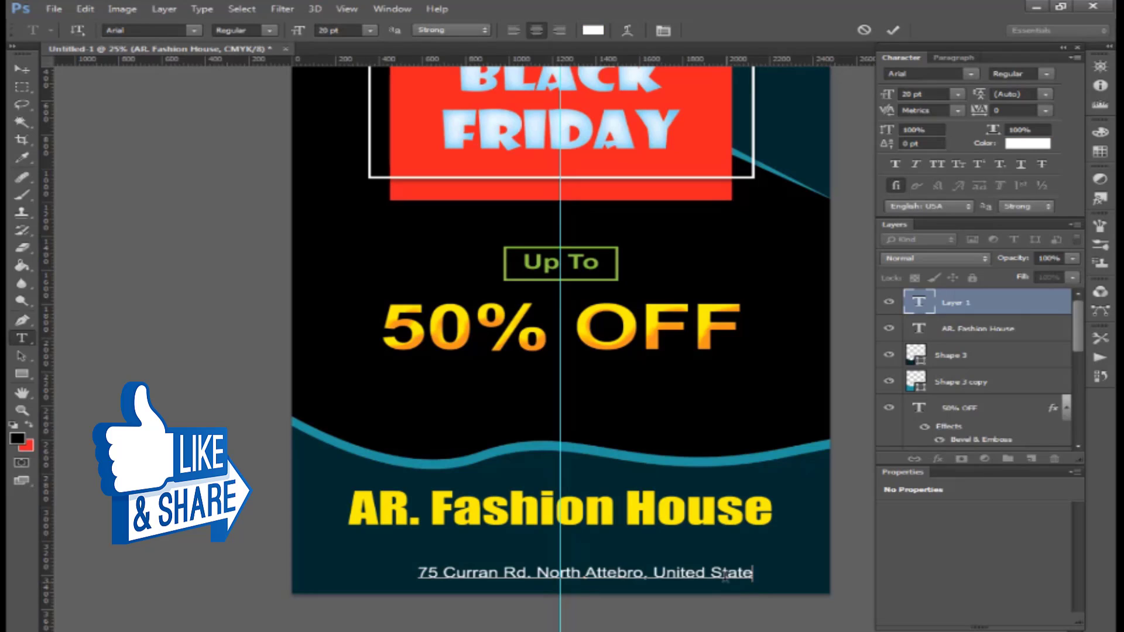
pyautogui.moveTo(683, 370); pyautogui.dragTo(682, 347)
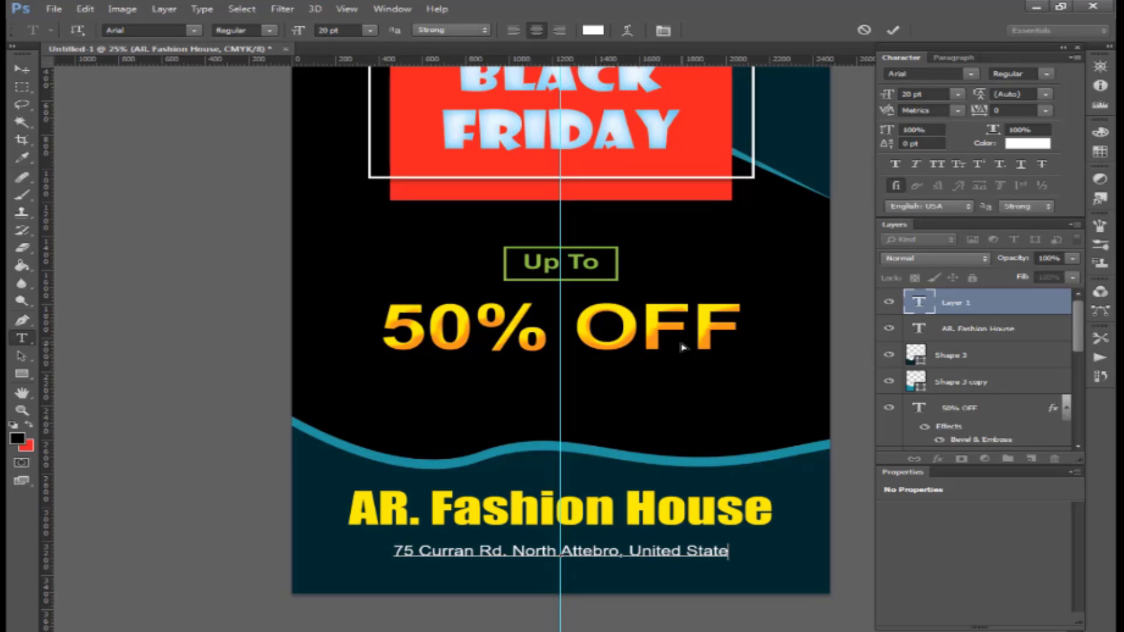
pyautogui.hotkey('ctrl', 'Return')
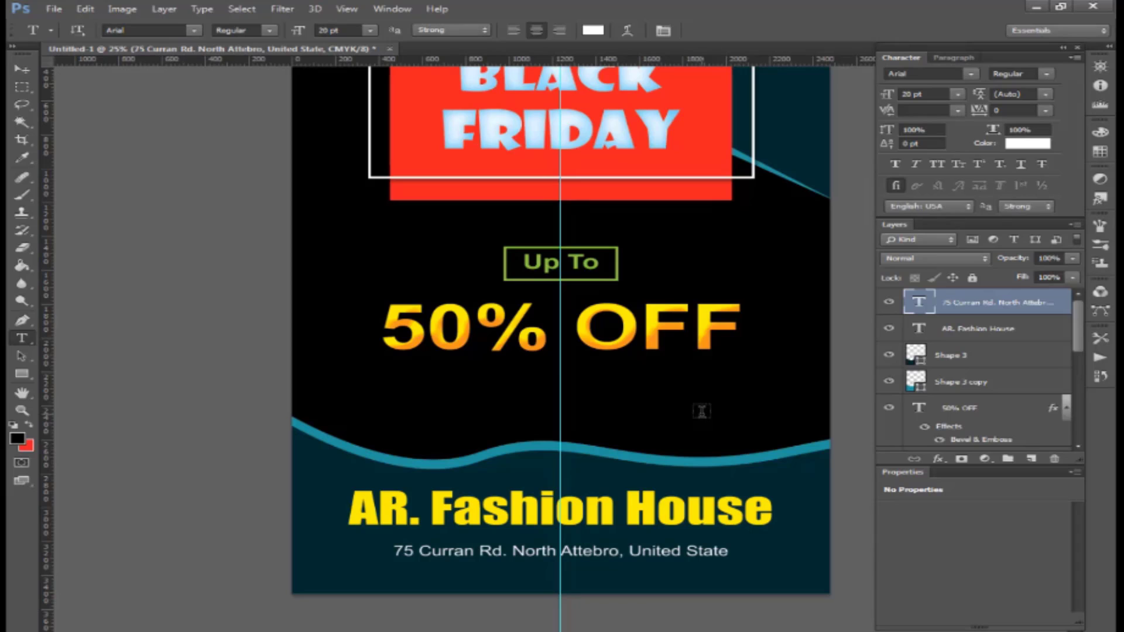
# - Nudge the address line slightly lower, commit it, and zoom out to the whole flyer
pyautogui.hotkey('ctrl', 't')
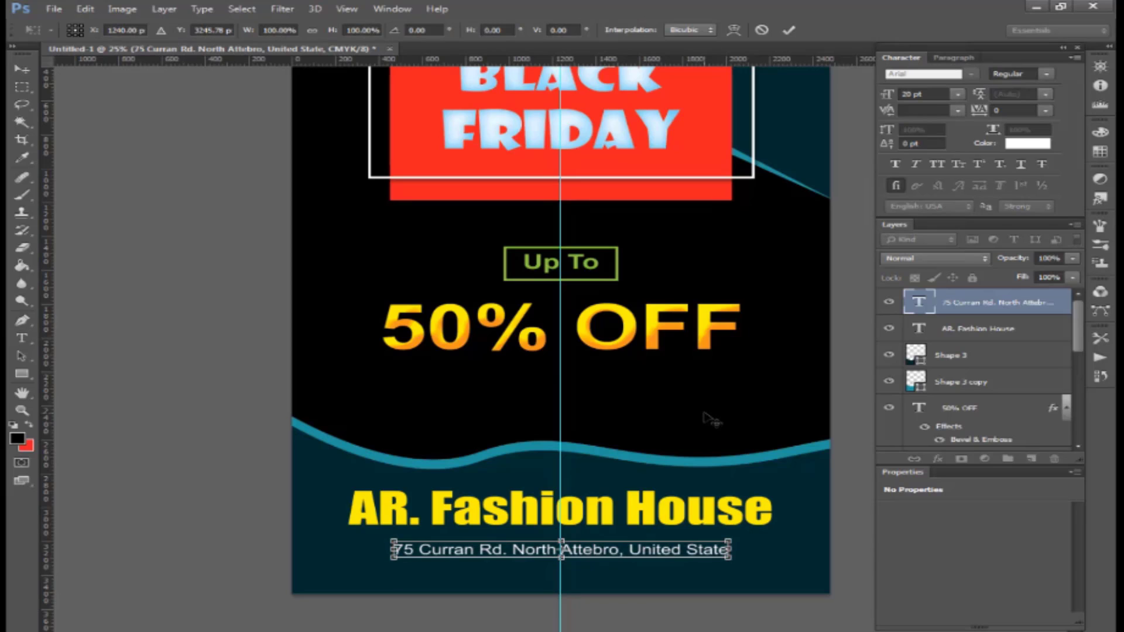
pyautogui.press('Down')
pyautogui.press('Down')
pyautogui.press('Up')
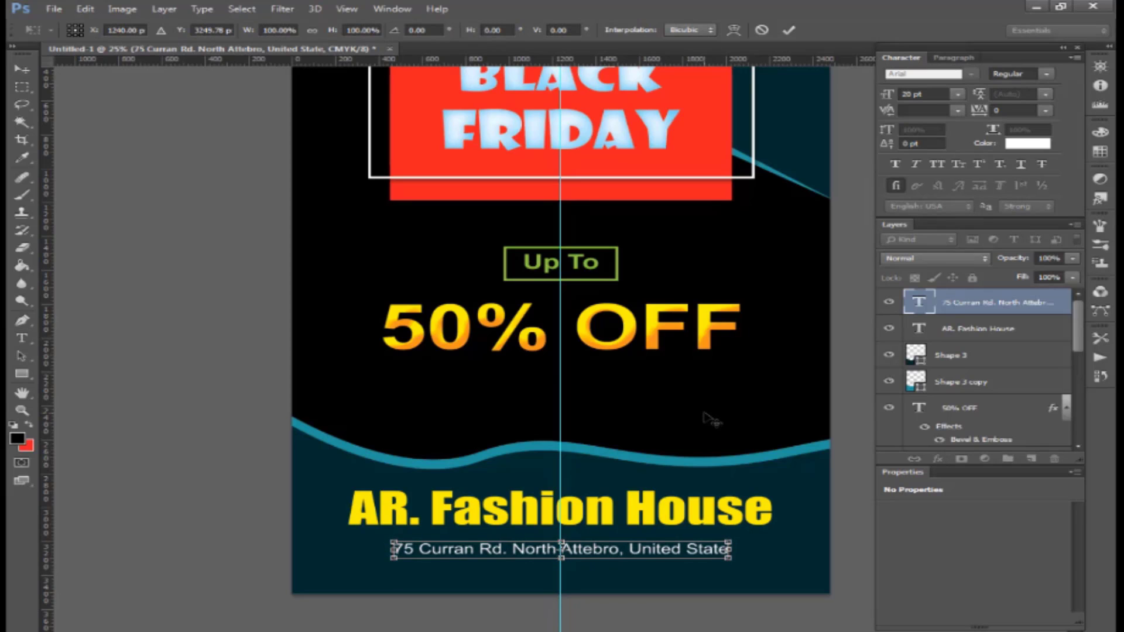
pyautogui.press('t')
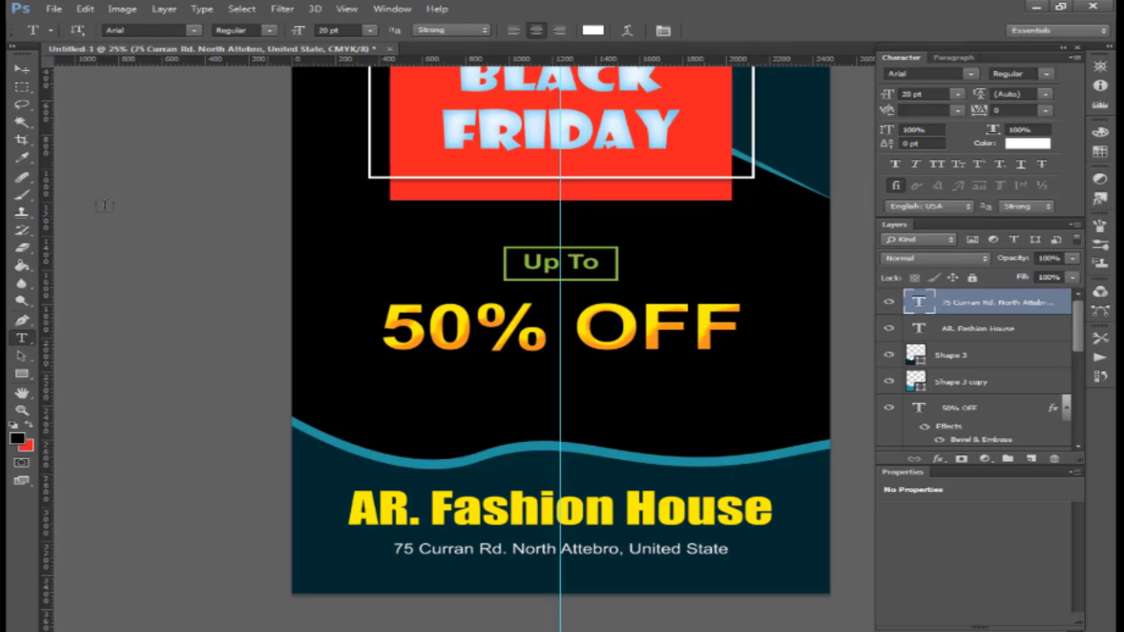
pyautogui.click(21, 69)
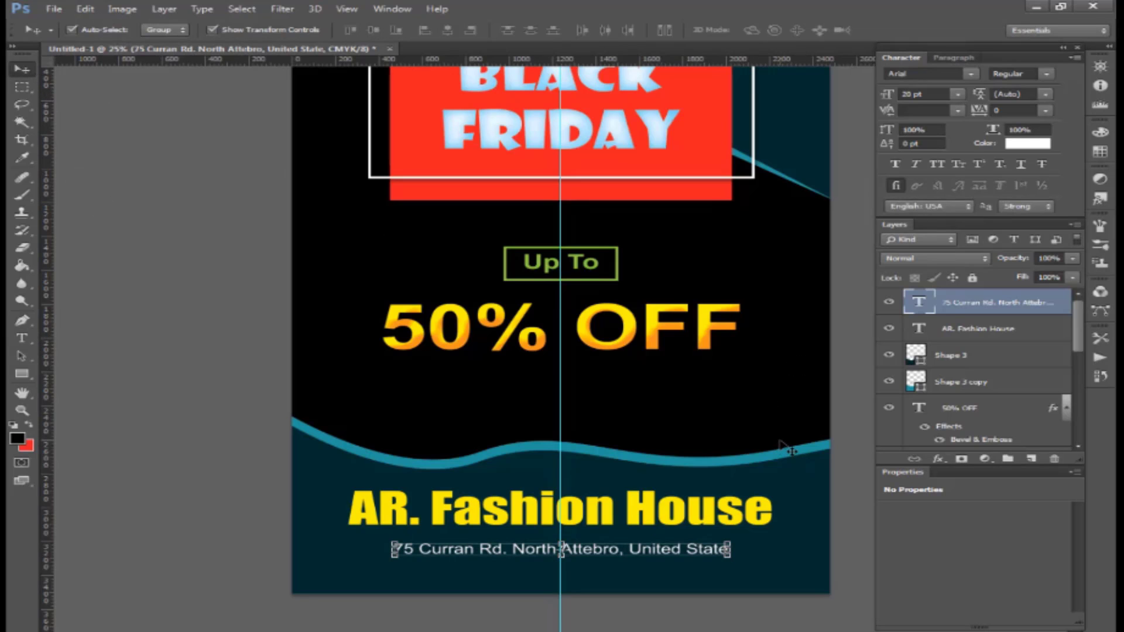
pyautogui.hotkey('ctrl', '-')
# - Enlarge the Up To and 50% OFF text together and move the block slightly down
pyautogui.click(649, 436)
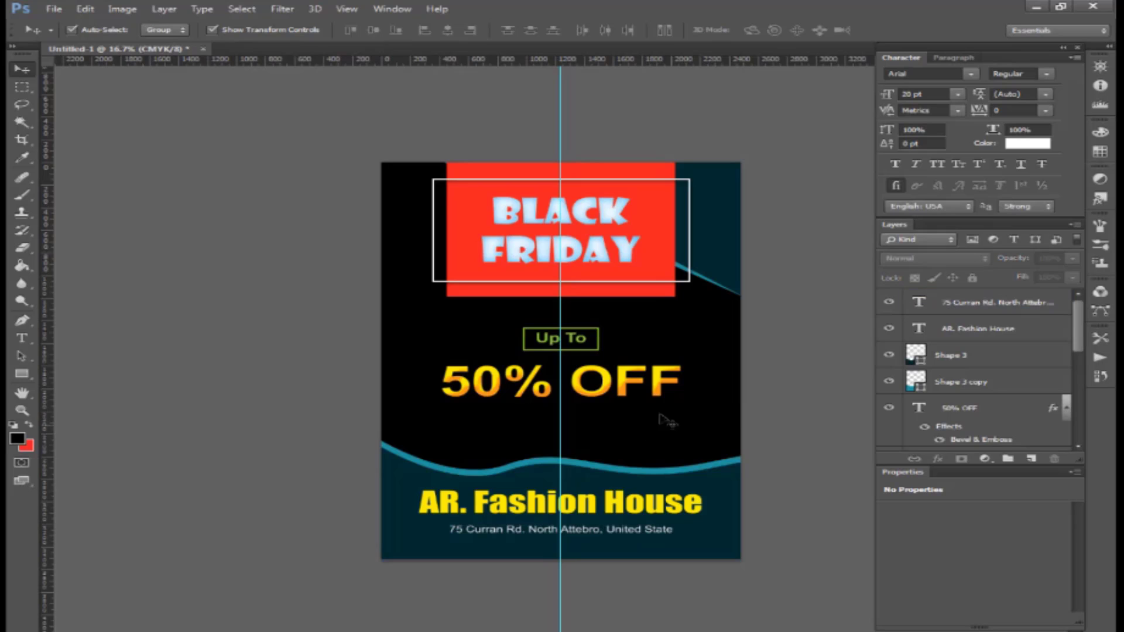
pyautogui.moveTo(672, 426); pyautogui.dragTo(529, 332)
pyautogui.click(675, 311)
pyautogui.moveTo(669, 310); pyautogui.dragTo(557, 369)
pyautogui.moveTo(686, 325); pyautogui.dragTo(700, 319)
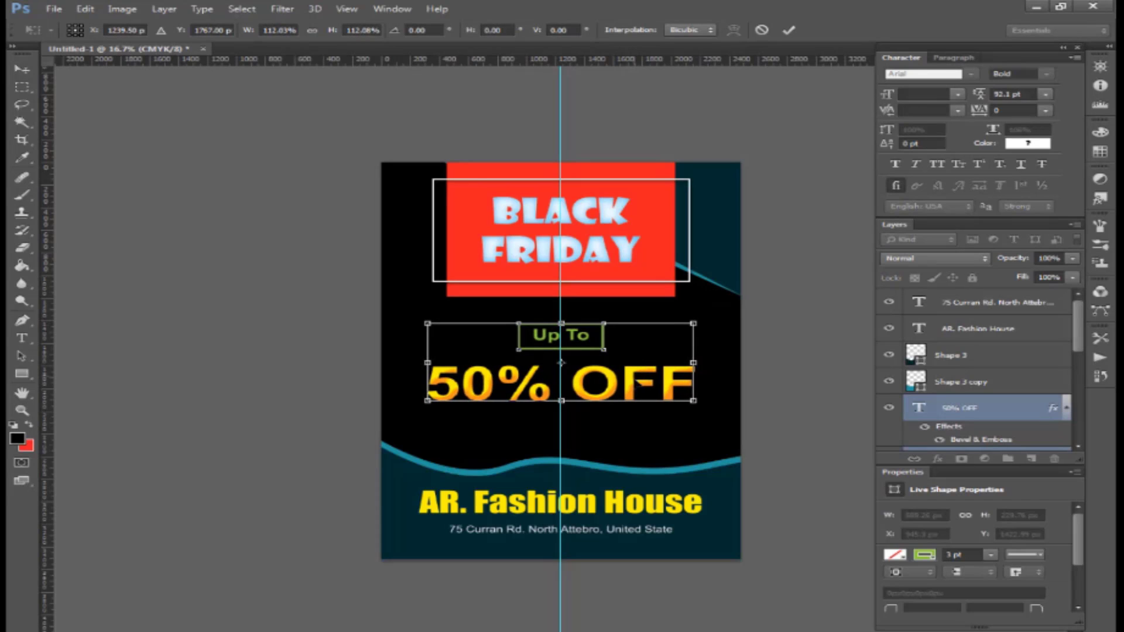
pyautogui.moveTo(640, 379); pyautogui.dragTo(640, 400)
pyautogui.moveTo(693, 342); pyautogui.dragTo(699, 339)
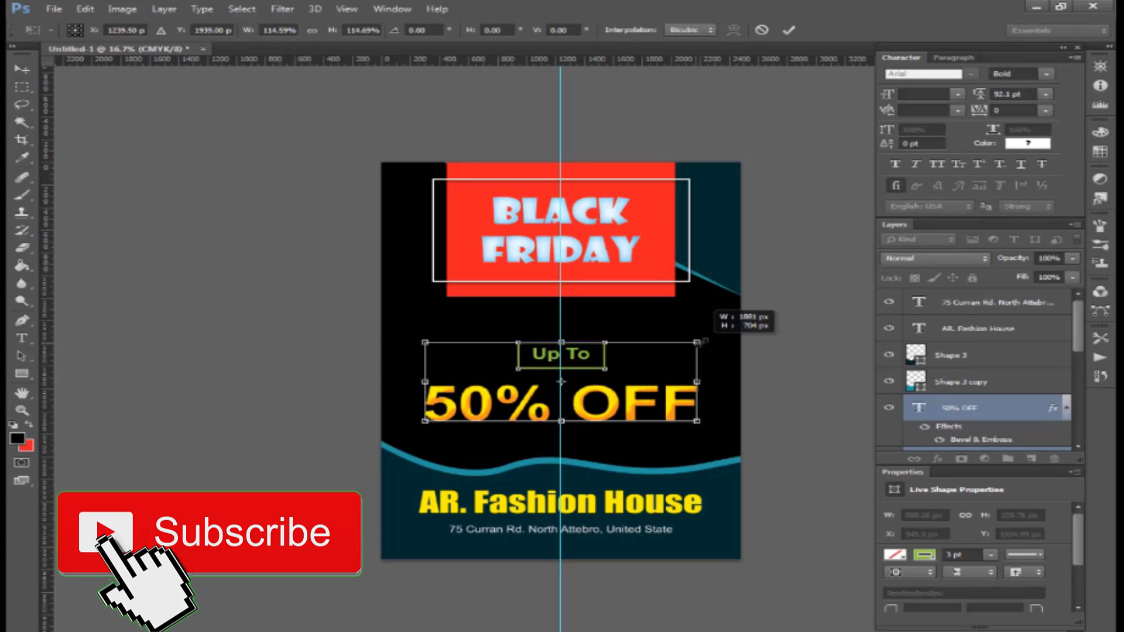
pyautogui.press('Return')
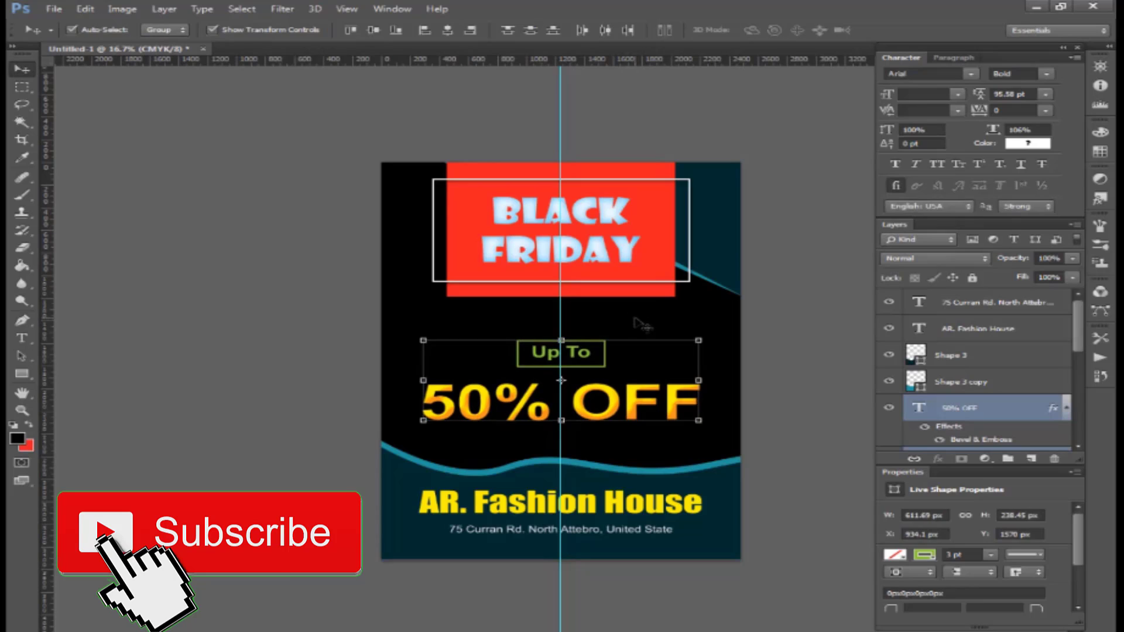
# - Nudge the dark corner shape up and the Up To label down, leaving the title unchanged
pyautogui.click(532, 248)
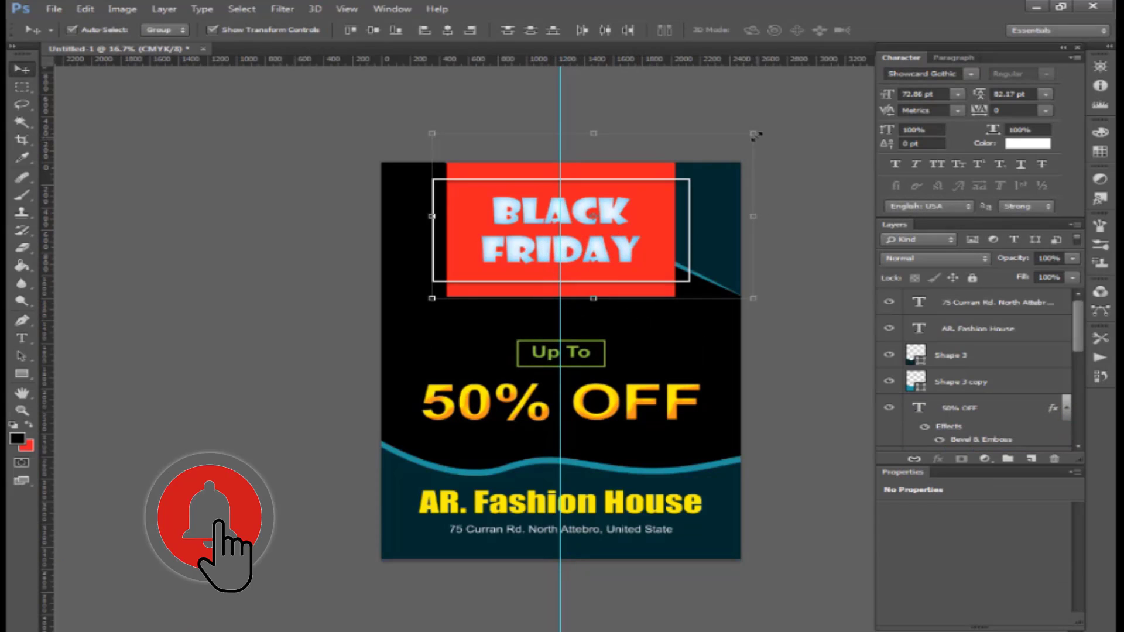
pyautogui.moveTo(754, 134); pyautogui.dragTo(760, 131)
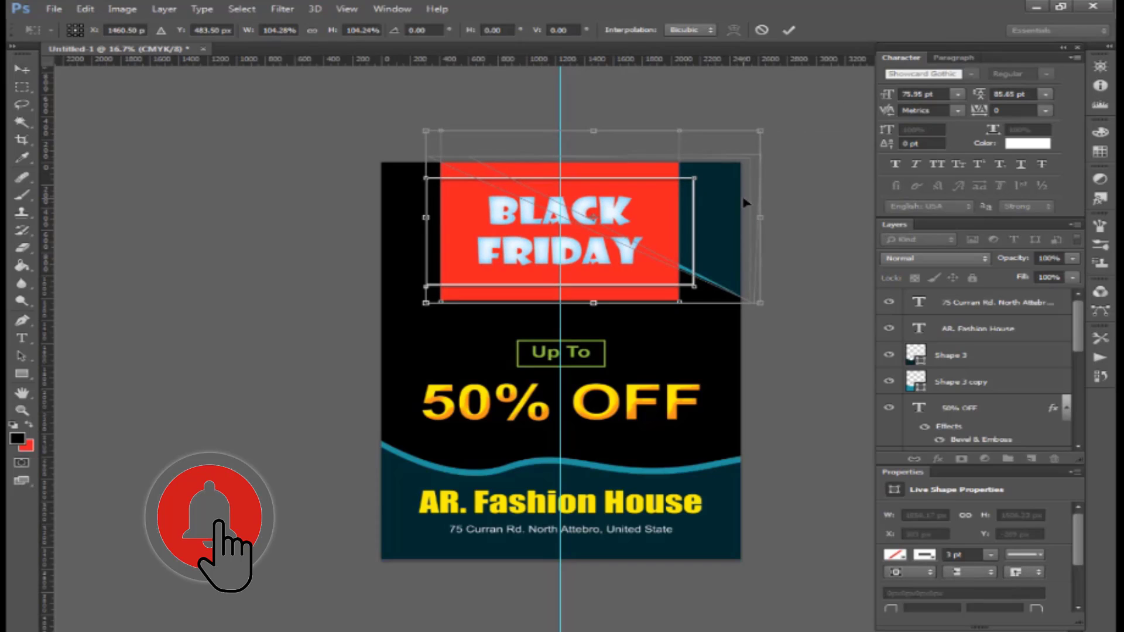
pyautogui.hotkey('shift', 'Down')
pyautogui.hotkey('shift', 'Down')
pyautogui.hotkey('shift', 'Down')
pyautogui.hotkey('shift', 'Down')
pyautogui.hotkey('shift', 'Down')
pyautogui.hotkey('shift', 'Down')
pyautogui.hotkey('shift', 'Down')
pyautogui.hotkey('shift', 'Down')
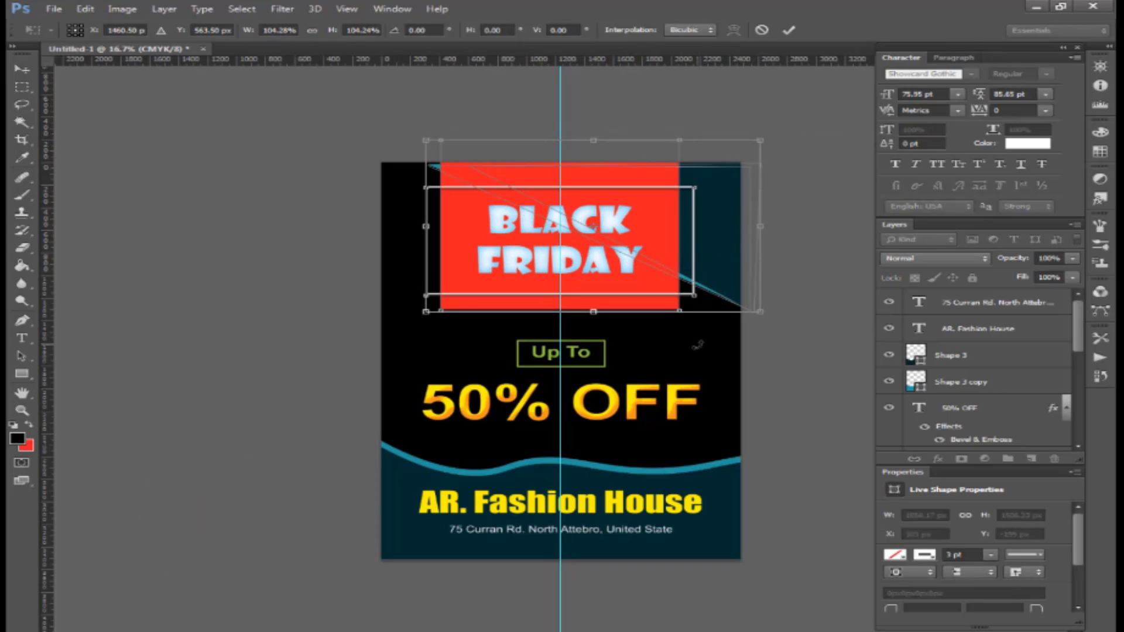
pyautogui.press('Escape')
pyautogui.moveTo(710, 339); pyautogui.dragTo(726, 280)
pyautogui.hotkey('shift', 'Up')
pyautogui.hotkey('shift', 'Up')
pyautogui.hotkey('shift', 'Up')
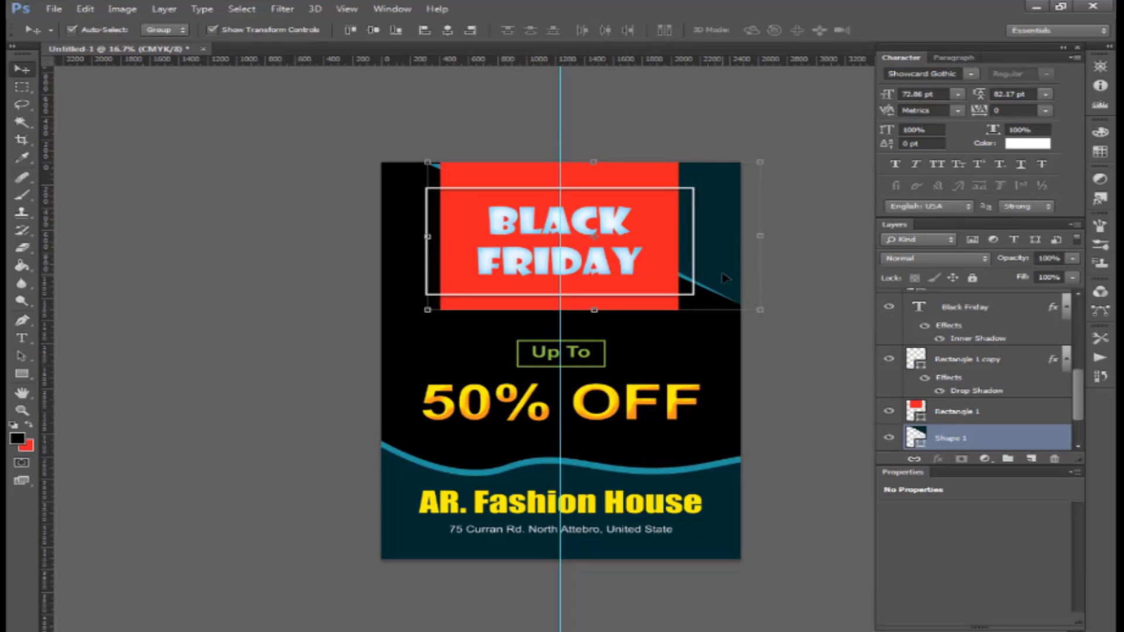
pyautogui.click(706, 346)
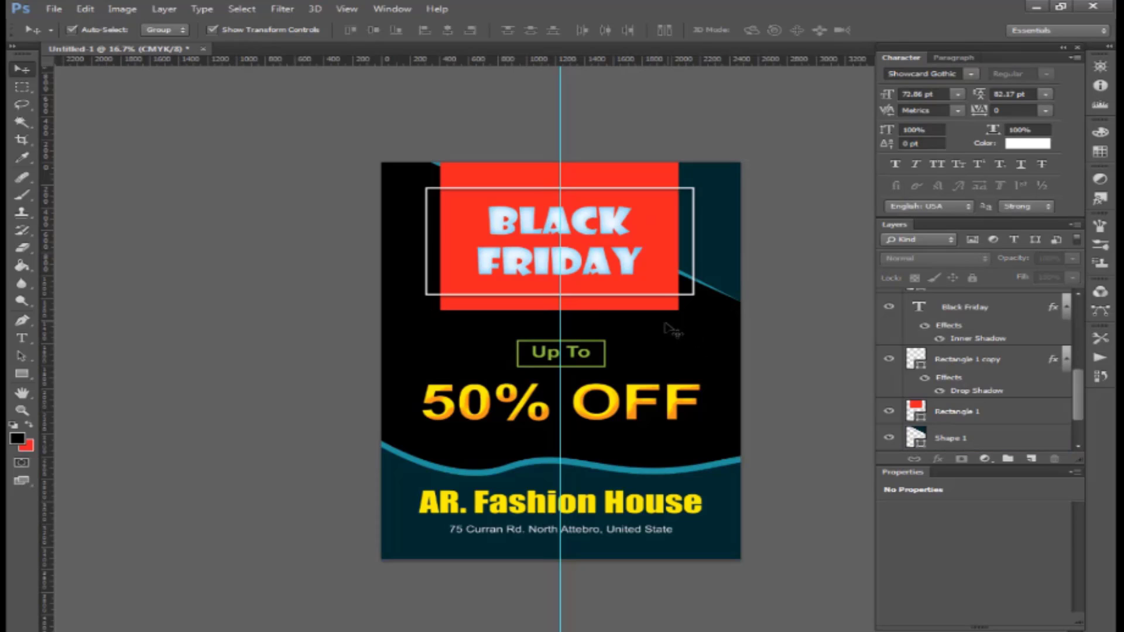
pyautogui.moveTo(597, 346); pyautogui.dragTo(597, 346)
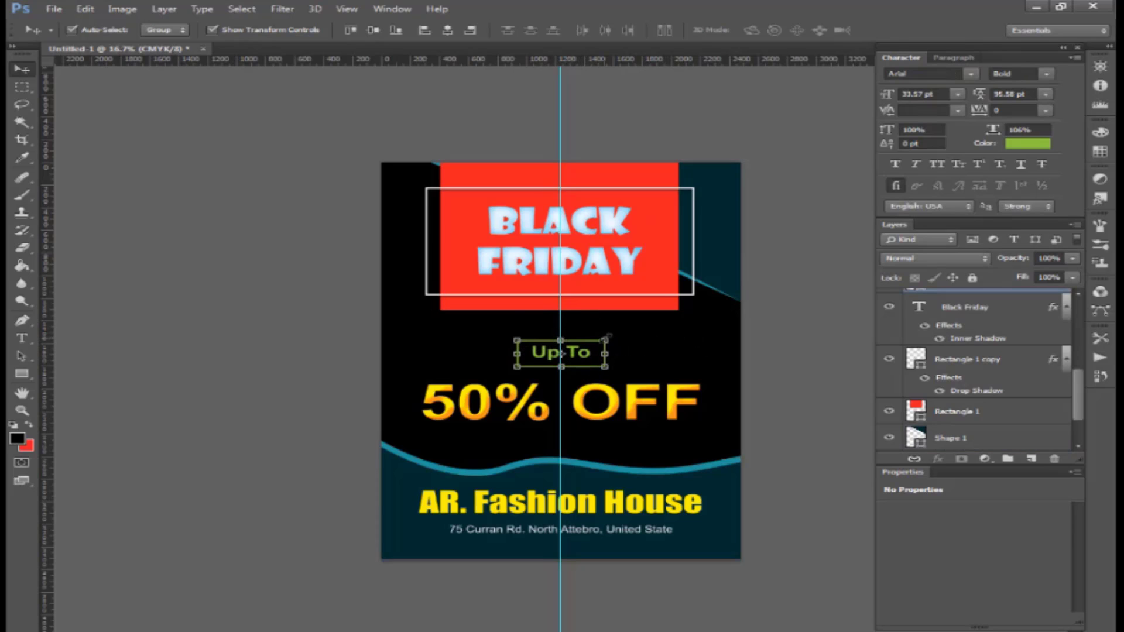
pyautogui.hotkey('shift', 'Down')
pyautogui.hotkey('shift', 'Down')
# - Scale the address line to 21.41 pt, nudge AR. Fashion House down, and select Background
pyautogui.click(632, 528)
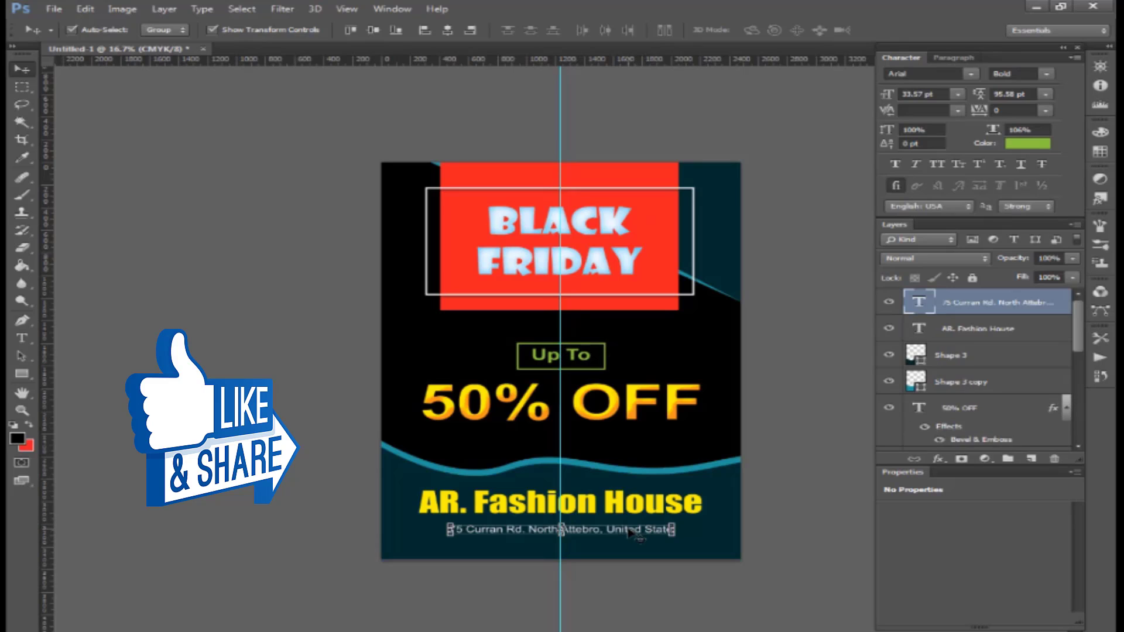
pyautogui.moveTo(674, 523); pyautogui.dragTo(682, 522)
pyautogui.press('Return')
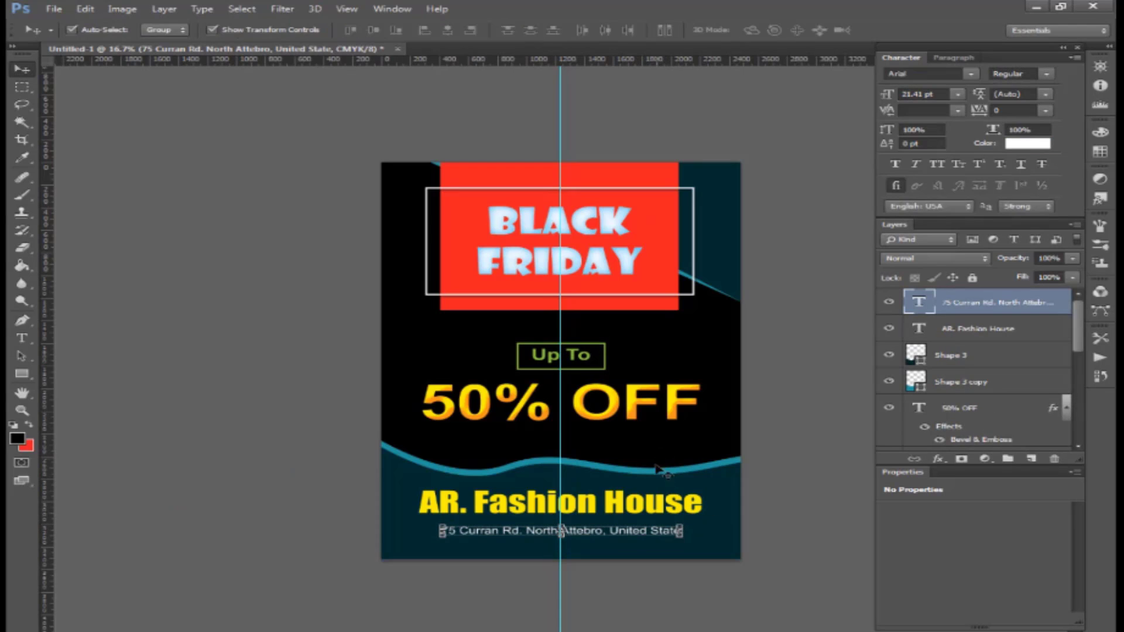
pyautogui.click(655, 505)
pyautogui.press('Down')
pyautogui.press('Down')
pyautogui.press('Down')
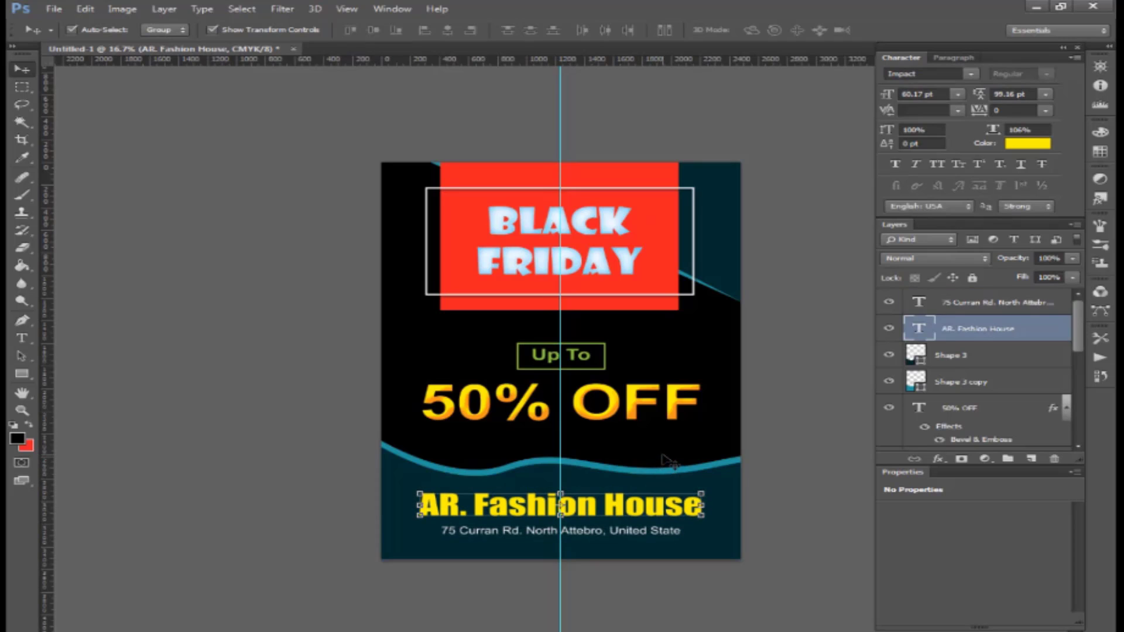
pyautogui.click(663, 456)
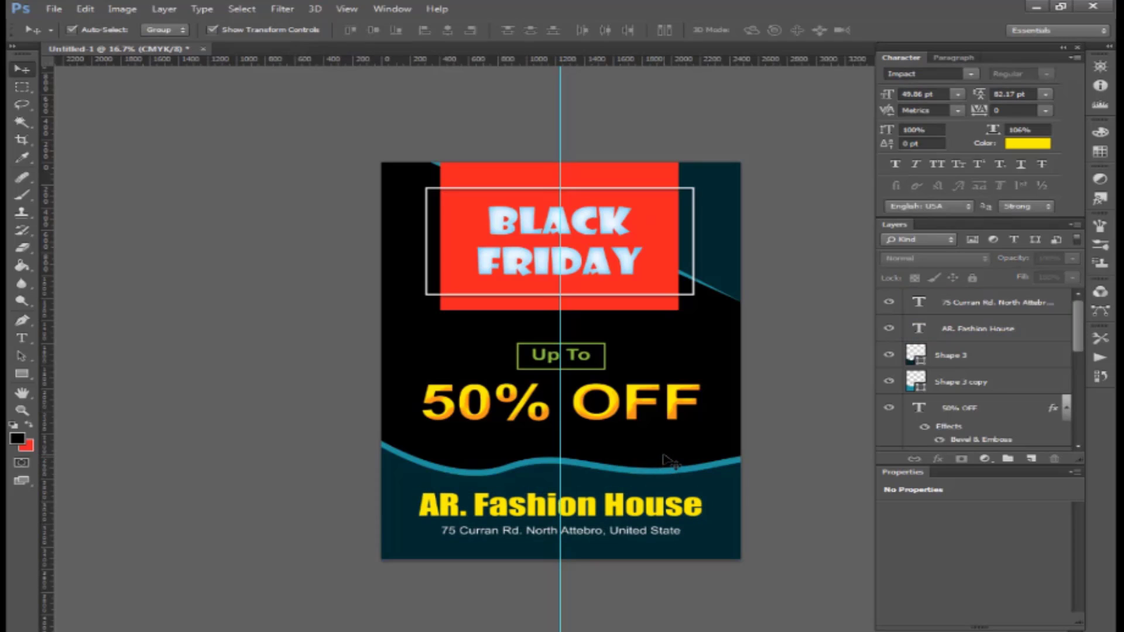
pyautogui.rightClick(663, 455)
pyautogui.click(682, 466)
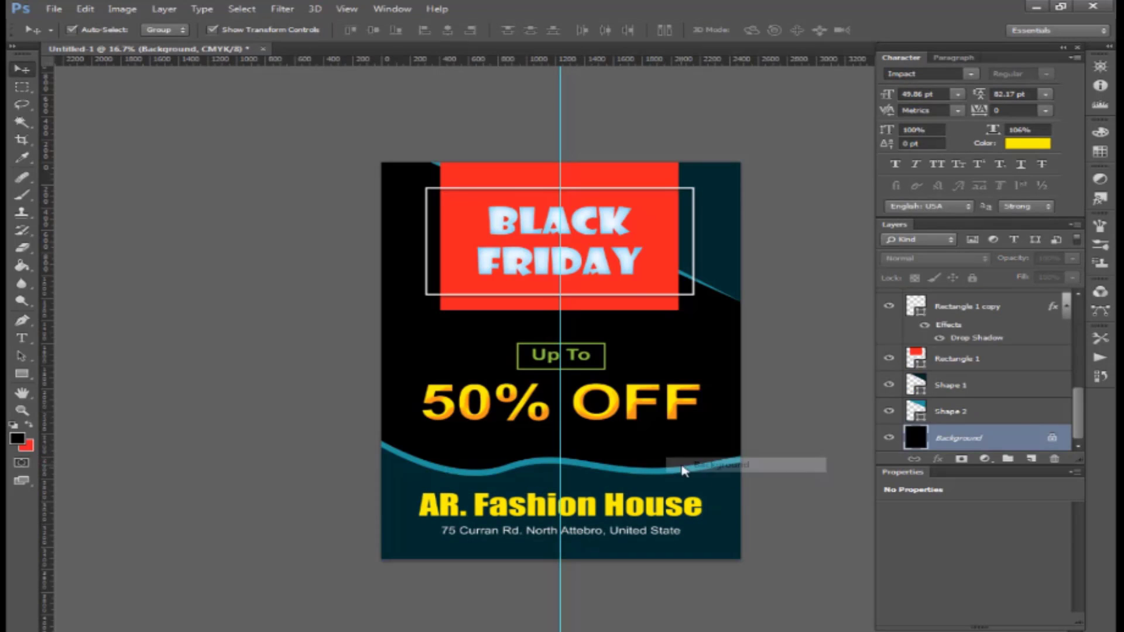
# - Add a new empty layer above Background and choose the Gradient tool
pyautogui.click(1031, 460)
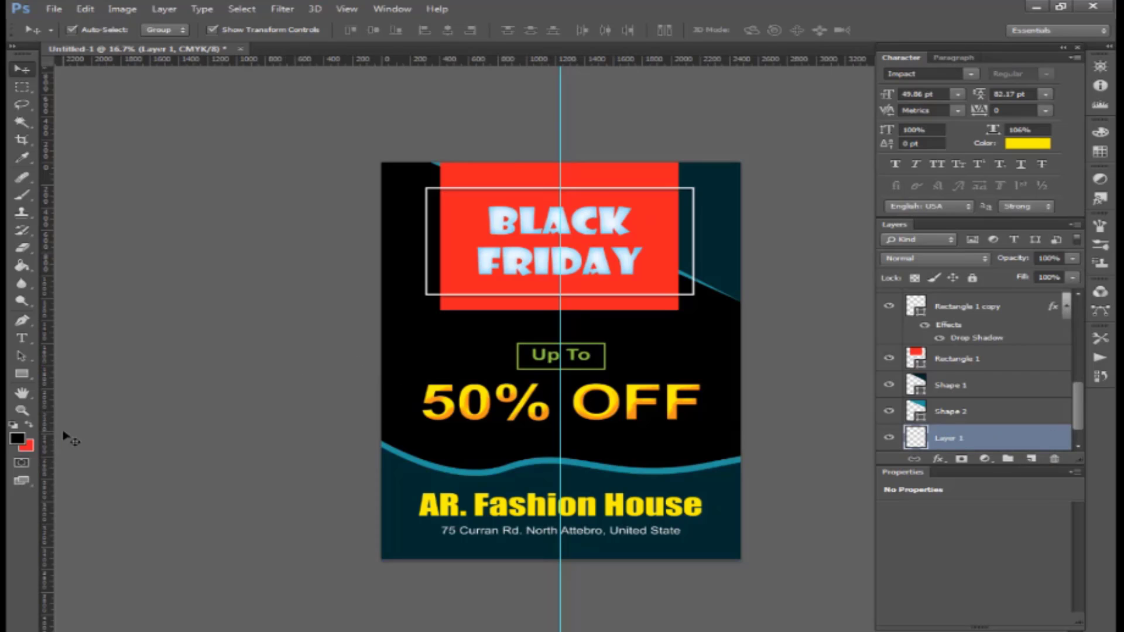
pyautogui.click(25, 268)
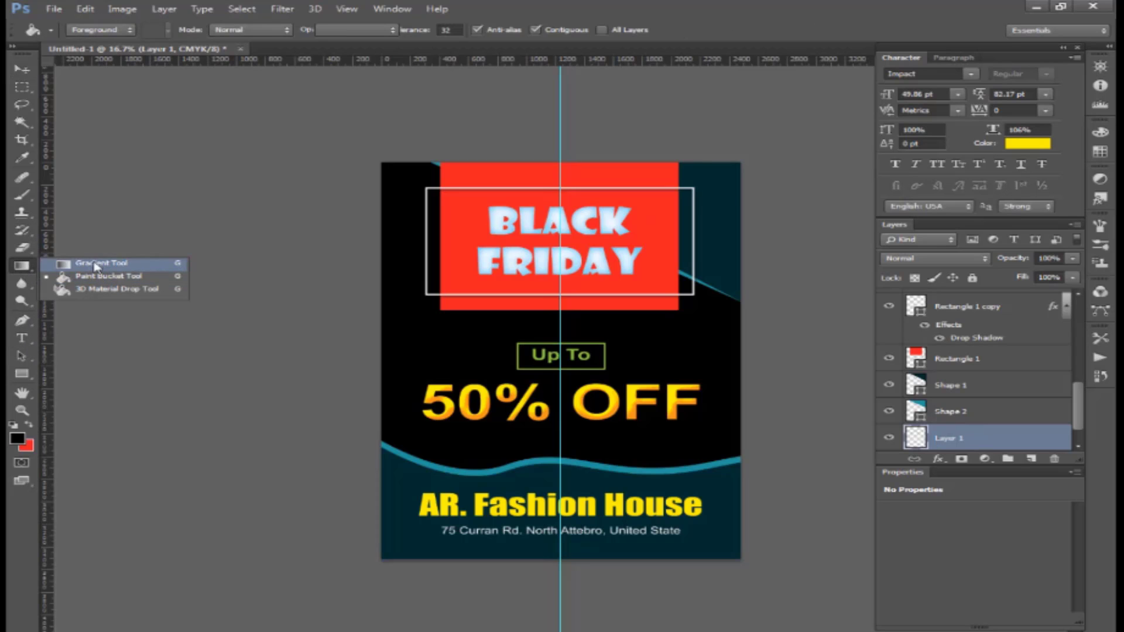
pyautogui.click(97, 267)
pyautogui.click(106, 32)
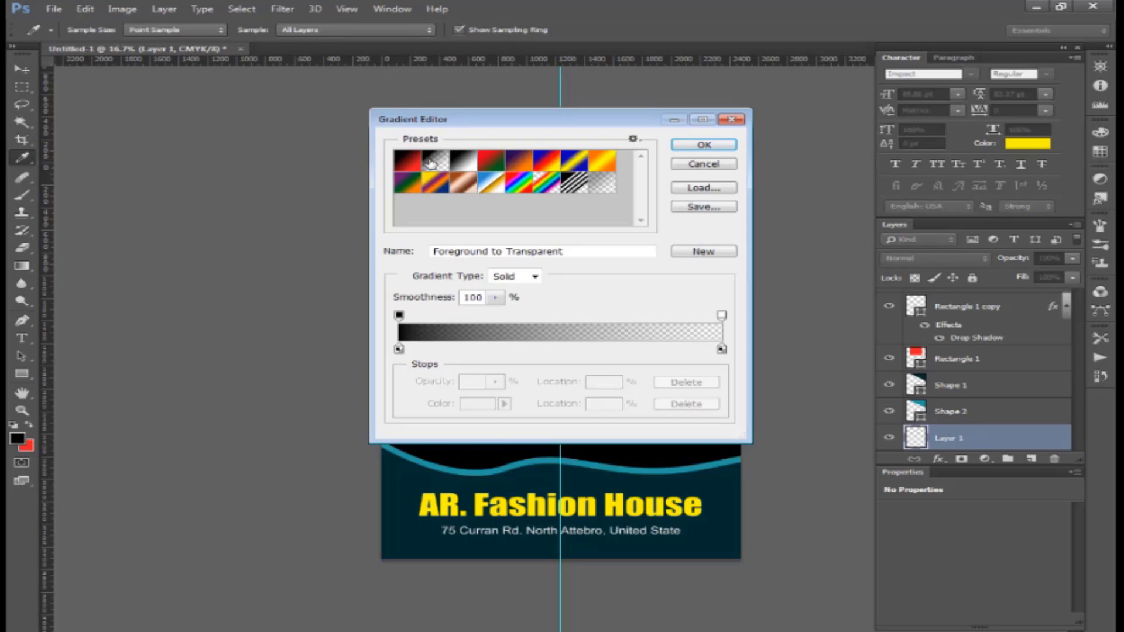
pyautogui.press('Return')
# - Sample a brighter teal as the foreground colour and try teal glows over the lower left
pyautogui.click(18, 440)
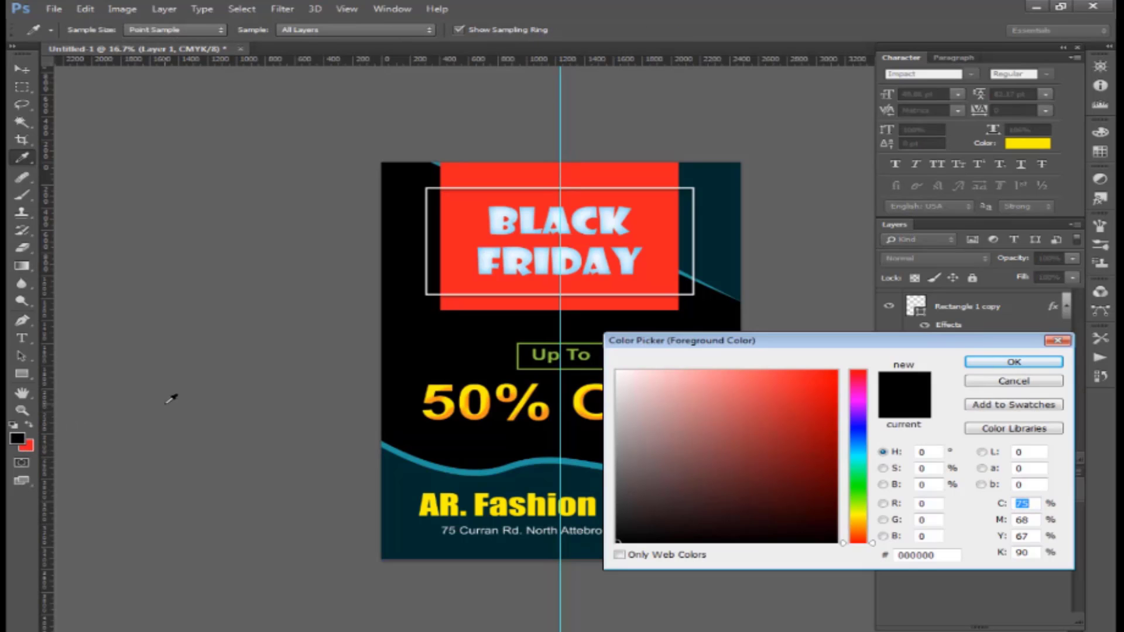
pyautogui.click(434, 482)
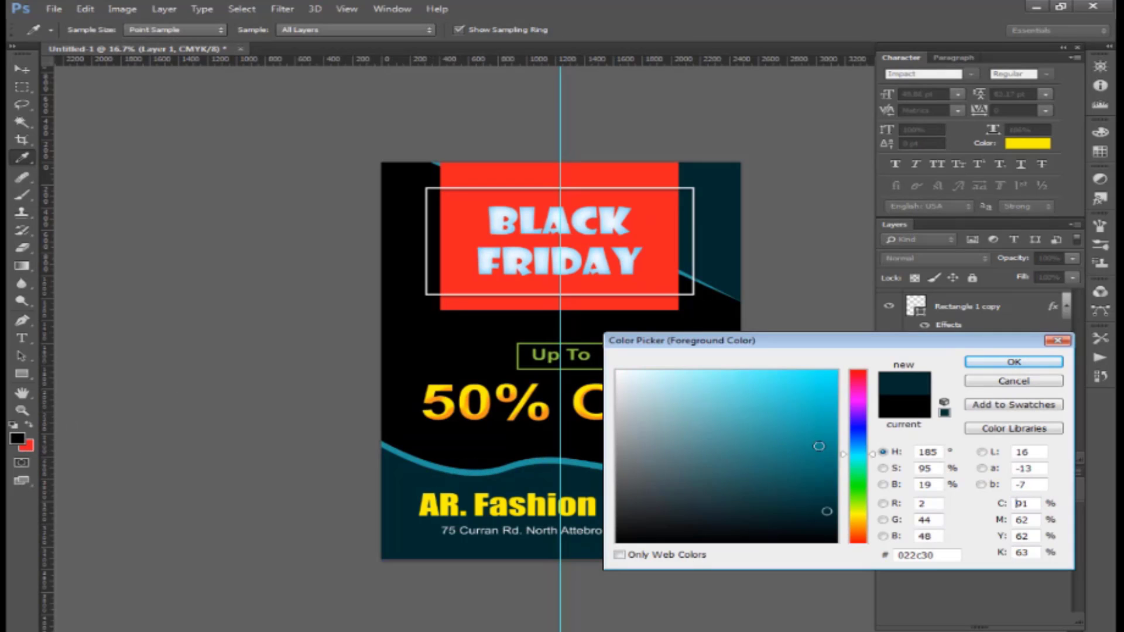
pyautogui.moveTo(824, 493); pyautogui.dragTo(783, 448)
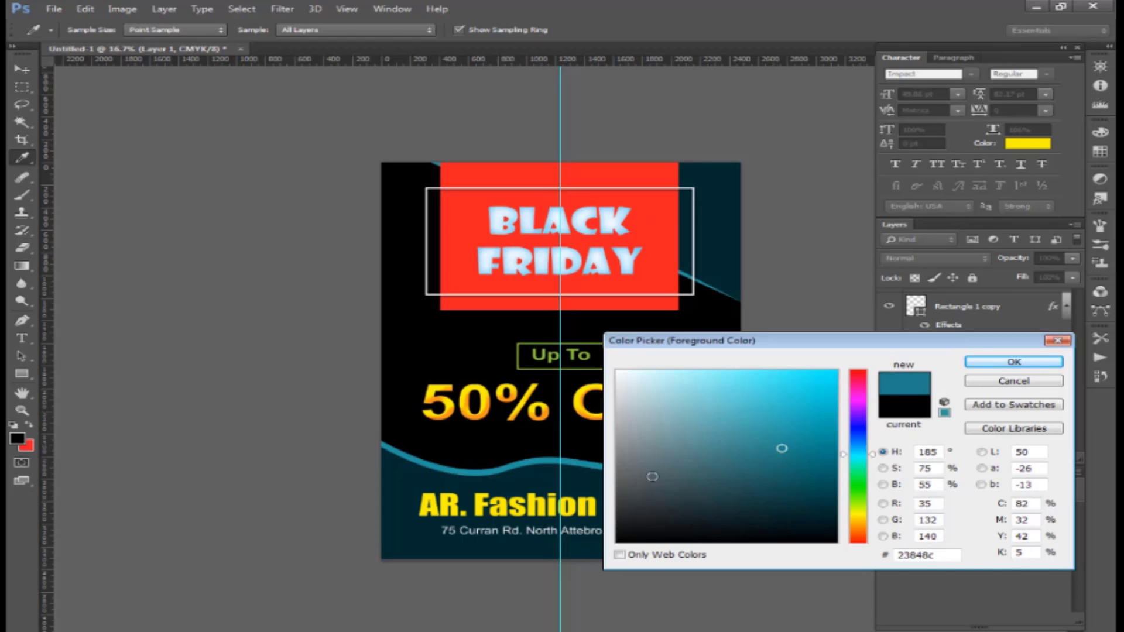
pyautogui.press('Return')
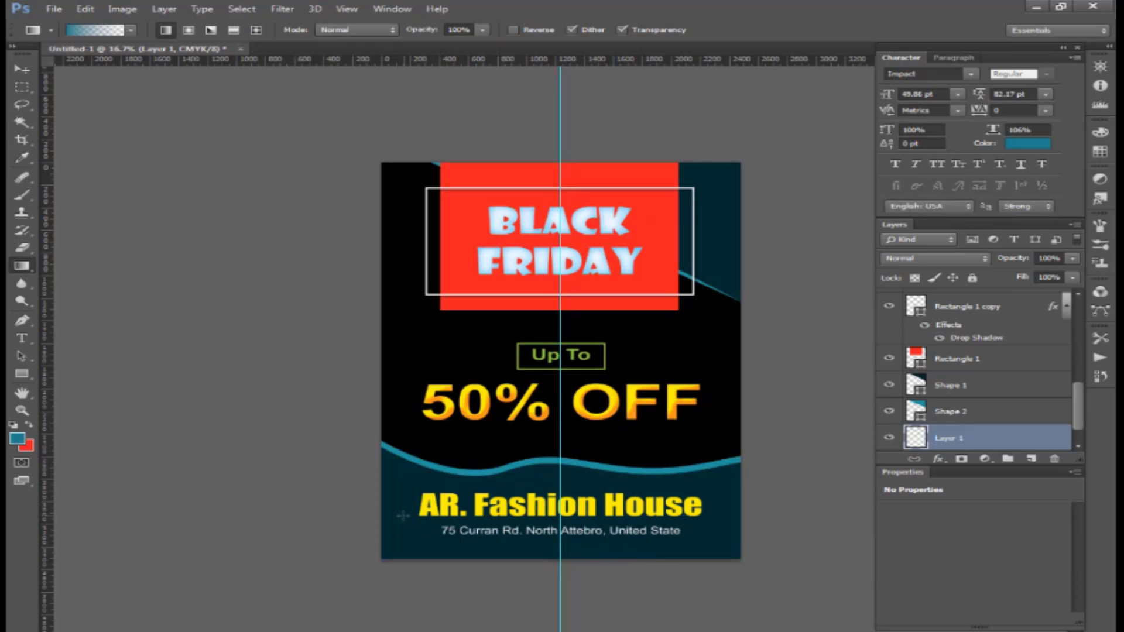
pyautogui.moveTo(472, 470); pyautogui.dragTo(565, 385)
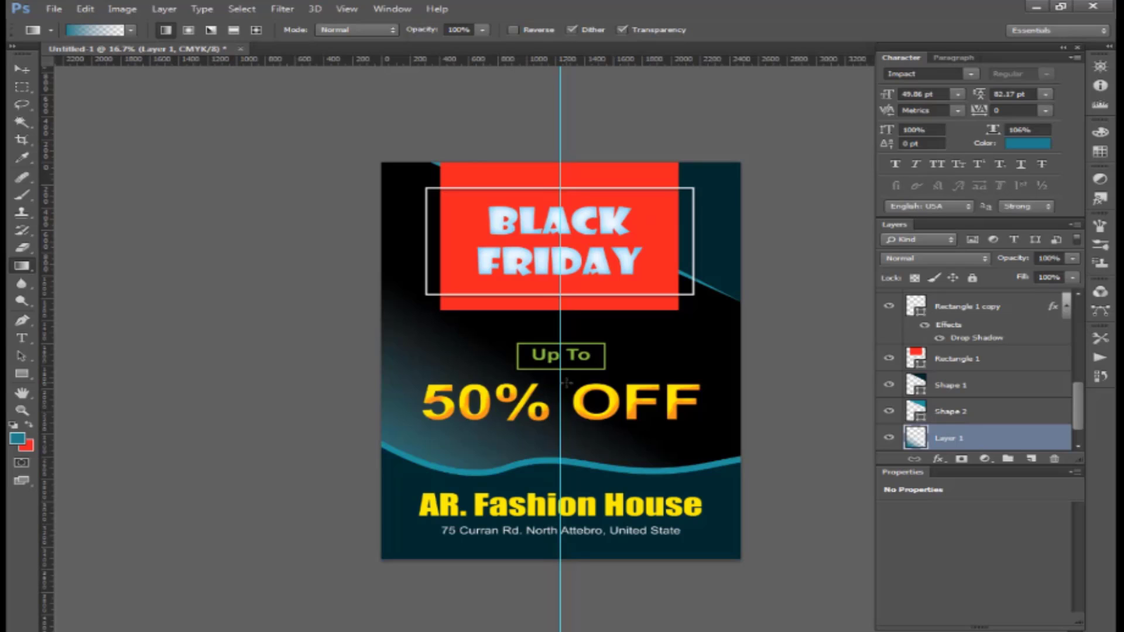
pyautogui.hotkey('ctrl', 'z')
pyautogui.moveTo(460, 512); pyautogui.dragTo(590, 328)
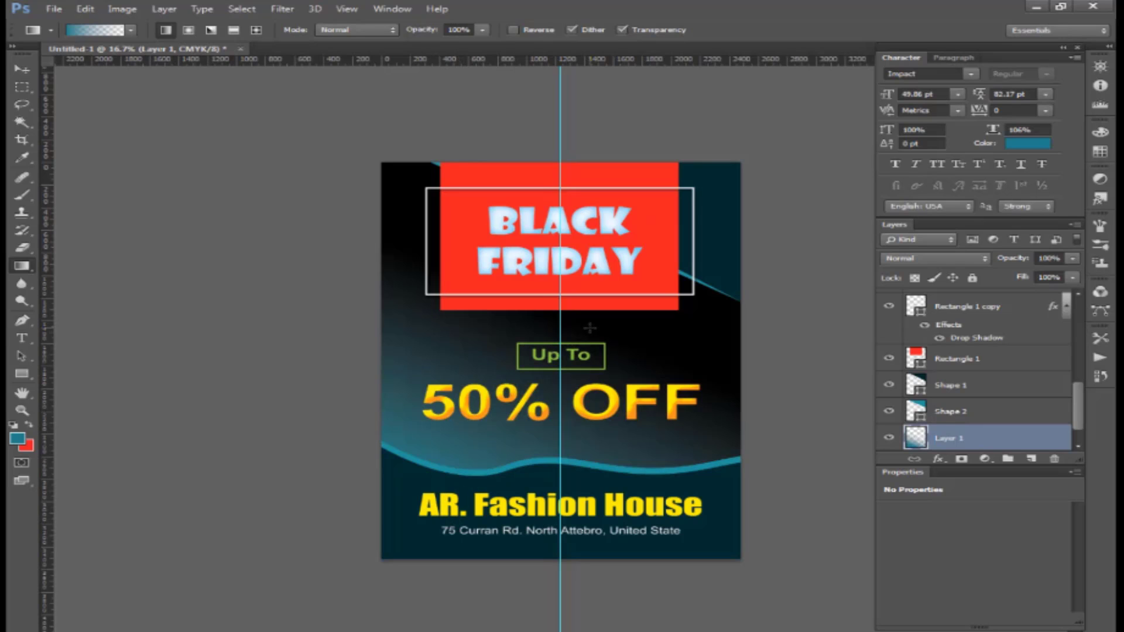
pyautogui.hotkey('ctrl', 'z')
# - Darken the teal, redraw the teal-to-black gradient from the lower left, and set opacity to 72%
pyautogui.click(20, 444)
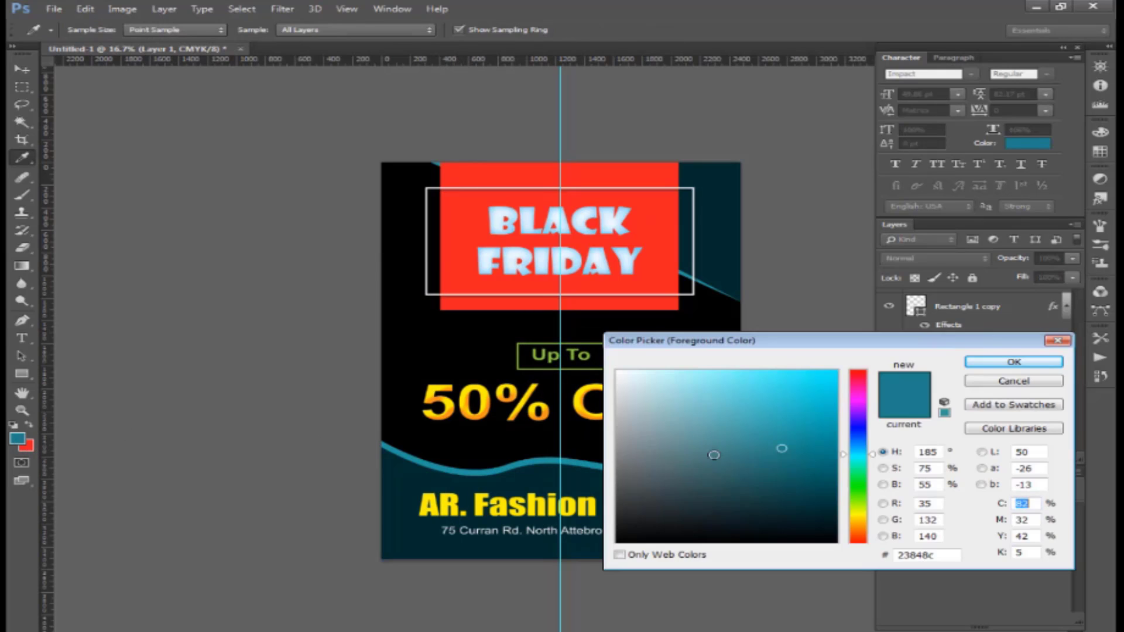
pyautogui.moveTo(805, 508); pyautogui.dragTo(818, 500)
pyautogui.press('Return')
pyautogui.moveTo(395, 553); pyautogui.dragTo(564, 354)
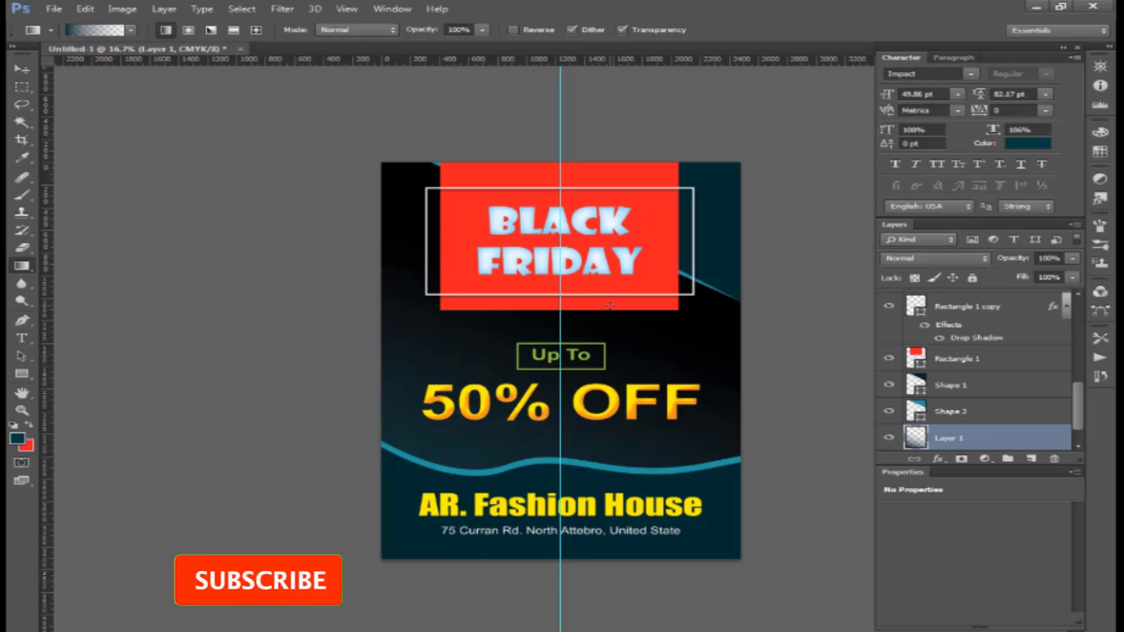
pyautogui.hotkey('ctrl', 'z')
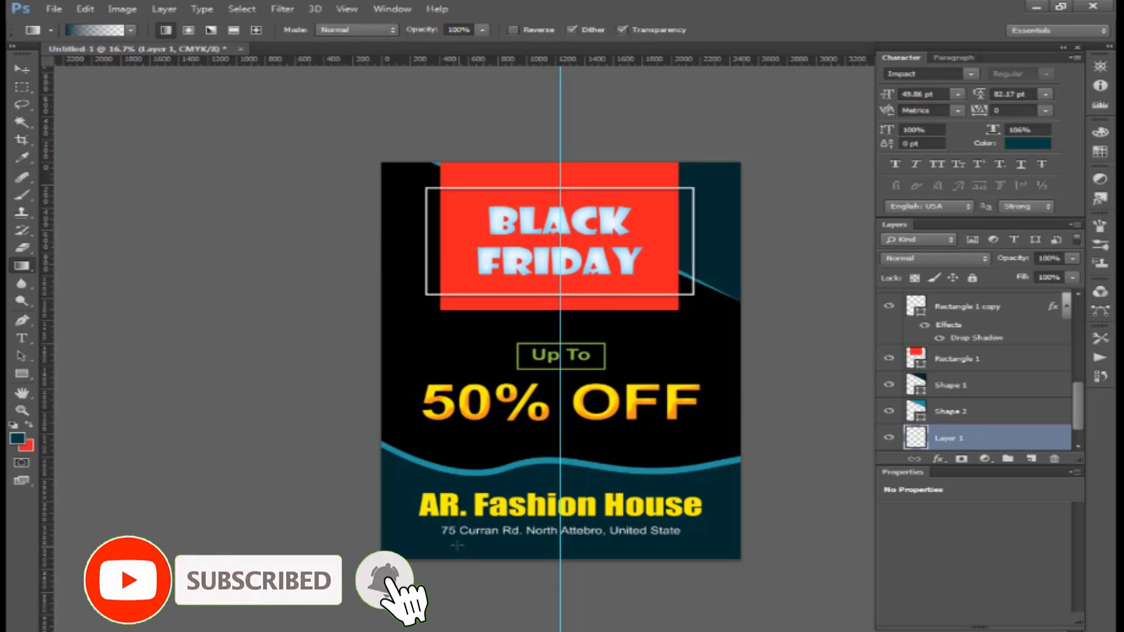
pyautogui.moveTo(457, 546); pyautogui.dragTo(562, 310)
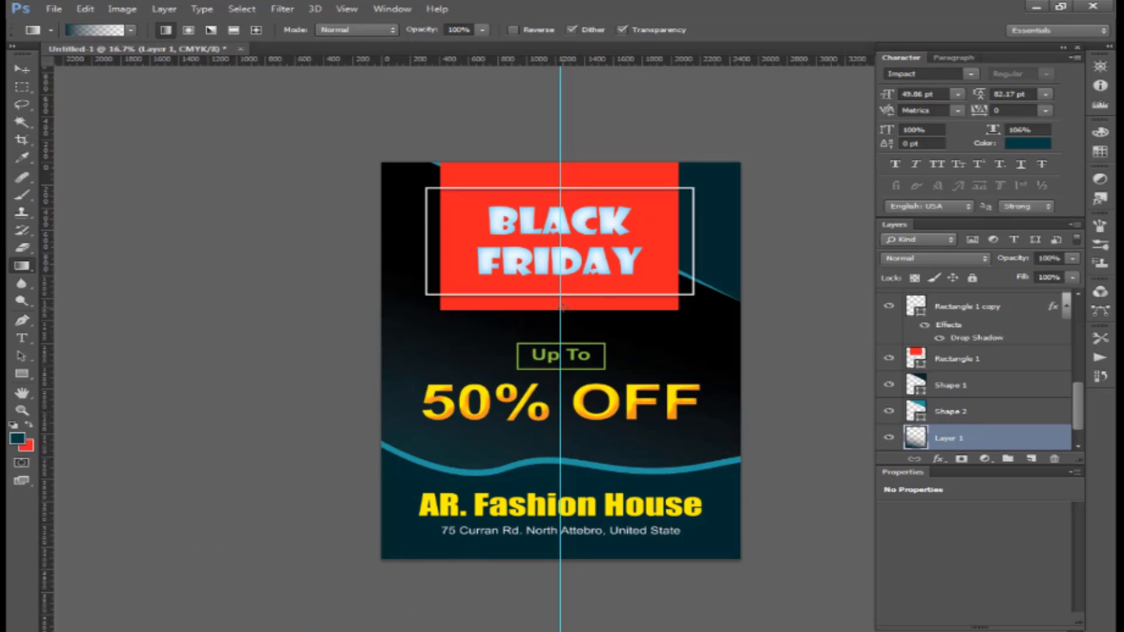
pyautogui.moveTo(1073, 258); pyautogui.dragTo(1041, 279)
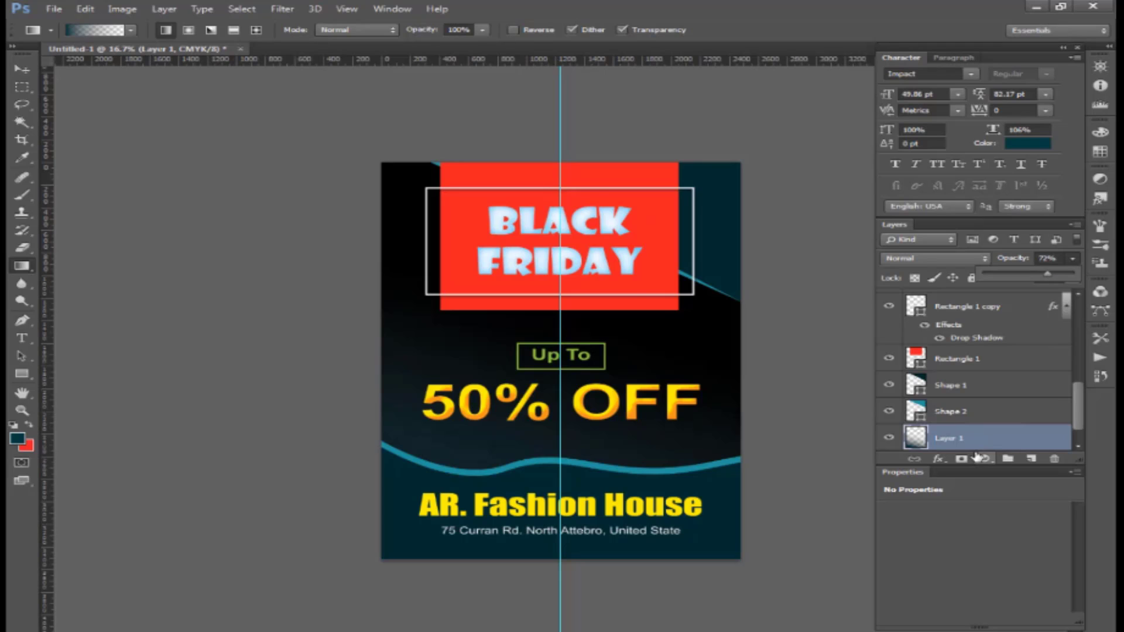
pyautogui.click(23, 70)
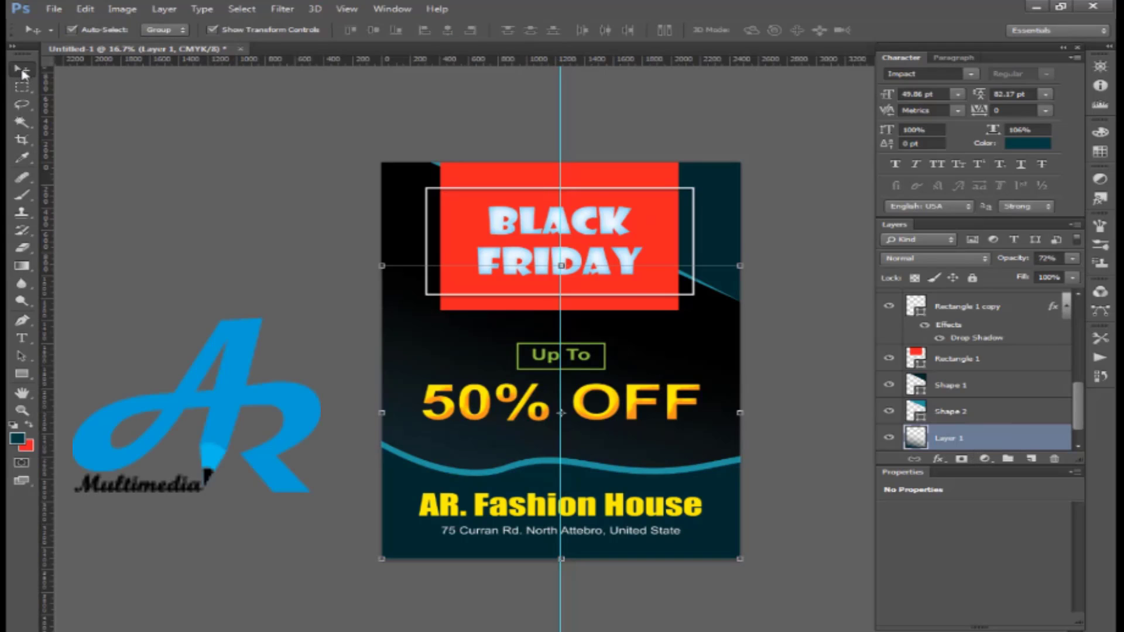
# - On a new Layer 2, draw a diagonal gradient that lightens the flyer's upper-left background
pyautogui.click(1030, 460)
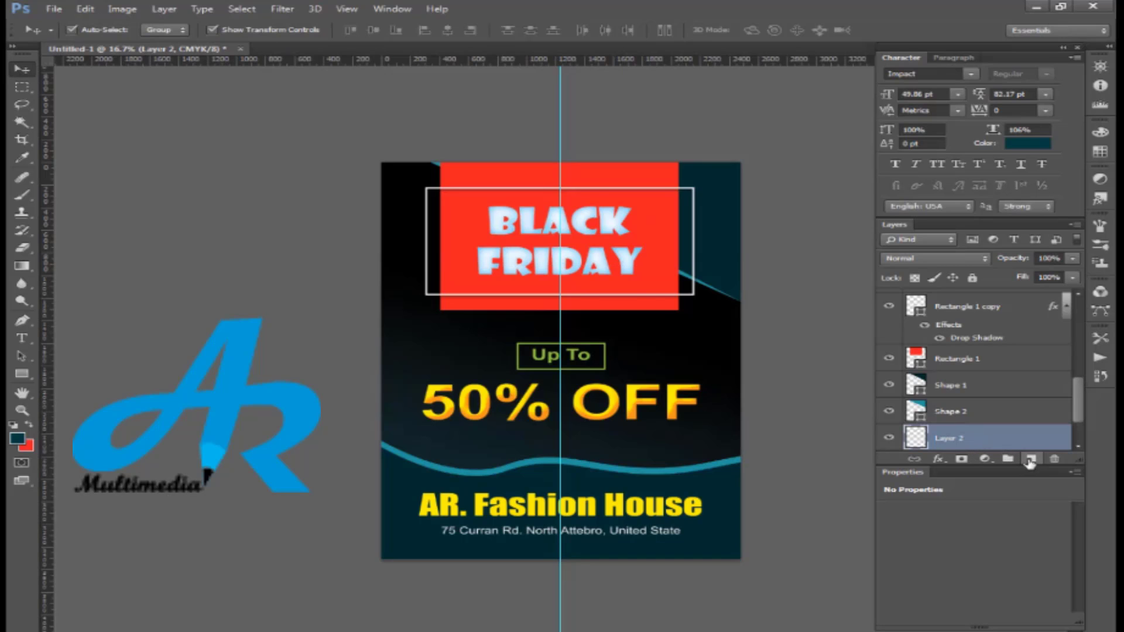
pyautogui.click(25, 267)
pyautogui.moveTo(457, 261); pyautogui.dragTo(458, 262)
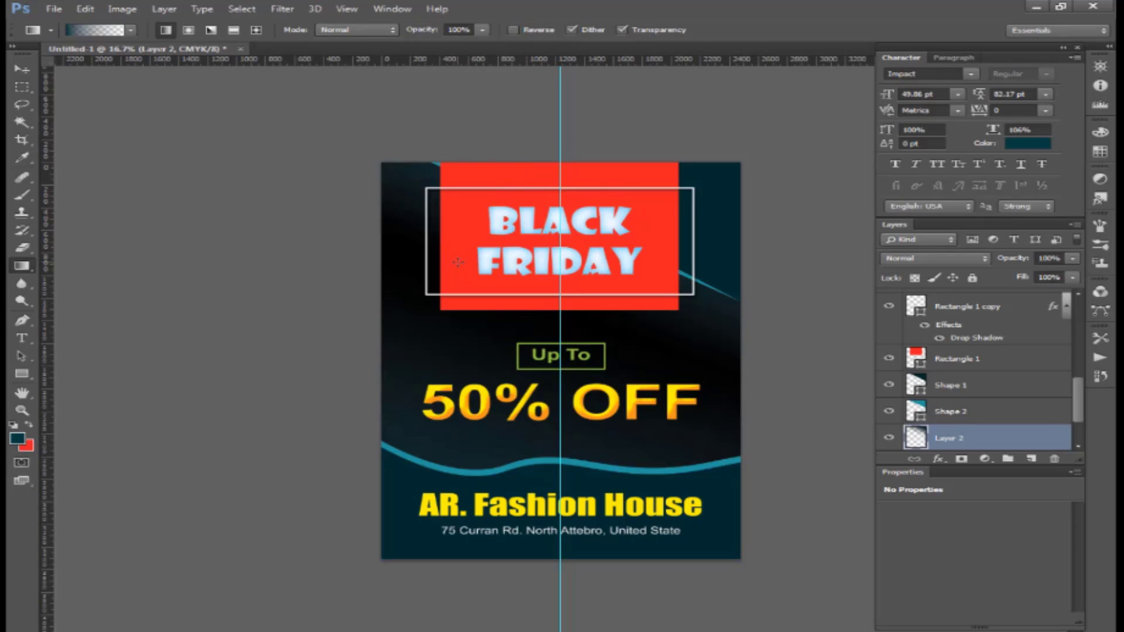
pyautogui.moveTo(460, 124); pyautogui.dragTo(460, 205)
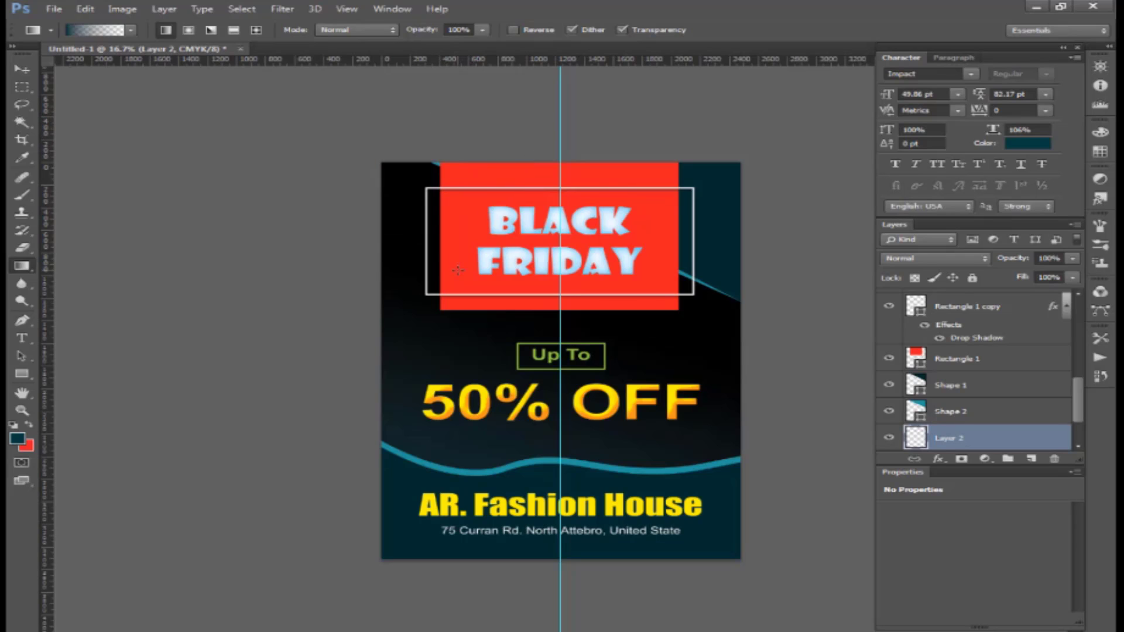
pyautogui.moveTo(488, 129); pyautogui.dragTo(430, 289)
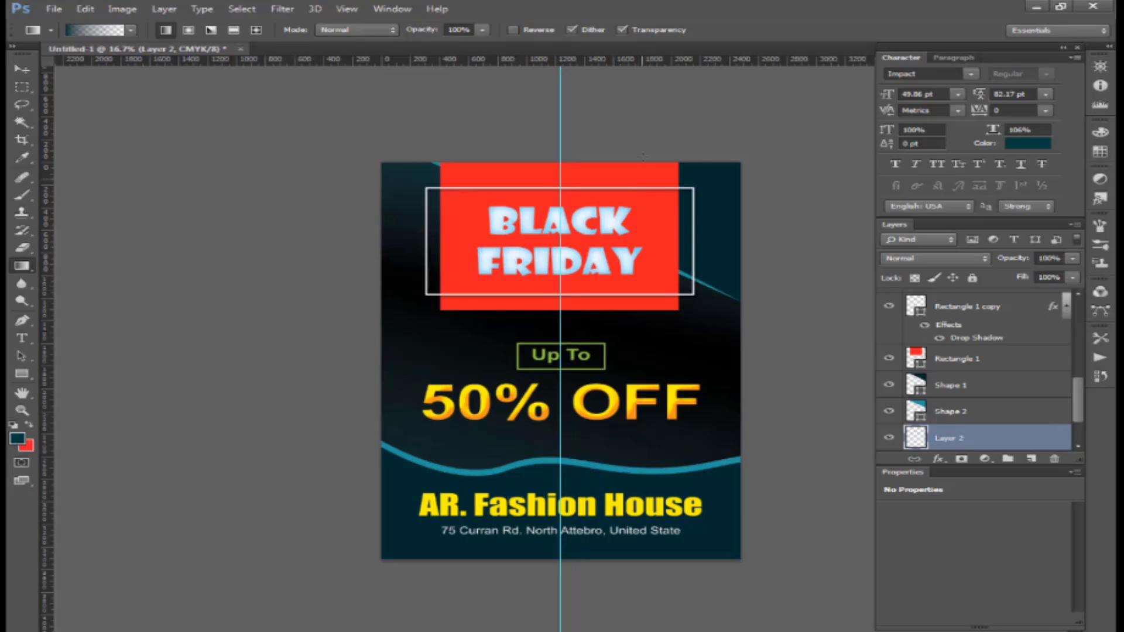
pyautogui.moveTo(643, 145); pyautogui.dragTo(517, 326)
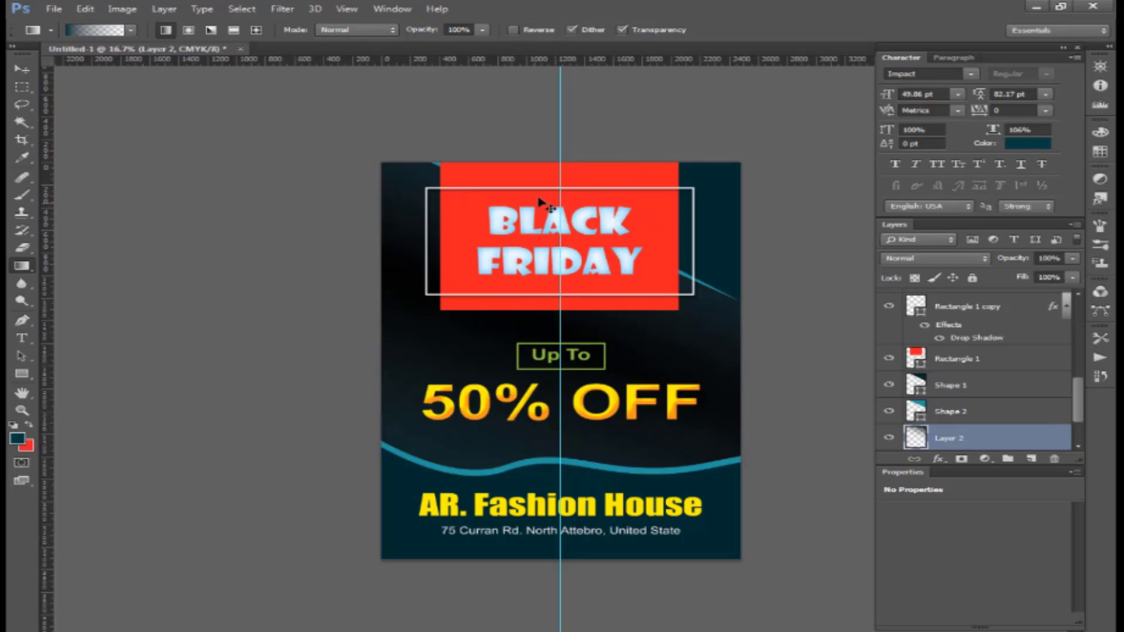
pyautogui.hotkey('ctrl', 'z')
pyautogui.moveTo(537, 198); pyautogui.dragTo(490, 316)
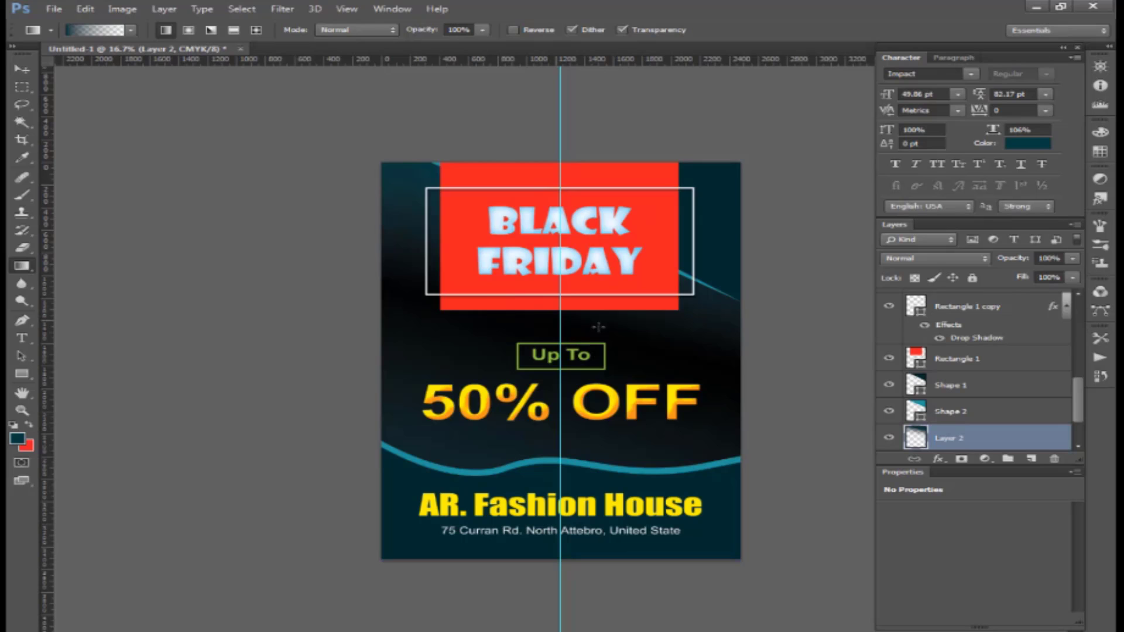
pyautogui.hotkey('ctrl', '+')
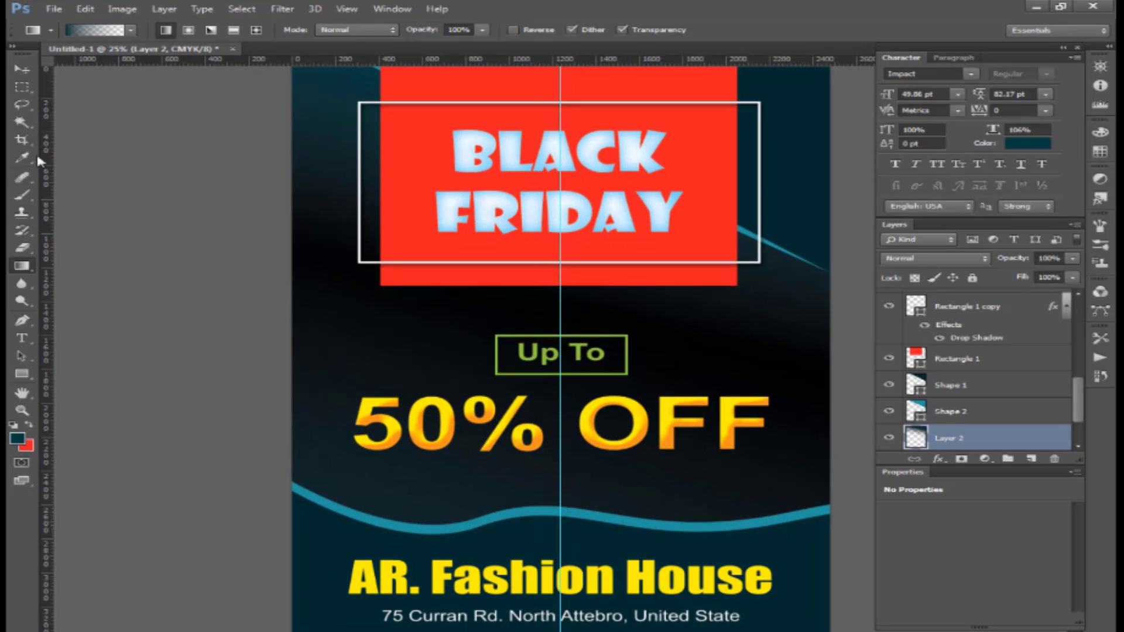
# - Give 50% OFF a drop shadow with distance 19, spread 10, size 32 and 40% opacity
pyautogui.click(22, 69)
pyautogui.click(737, 415)
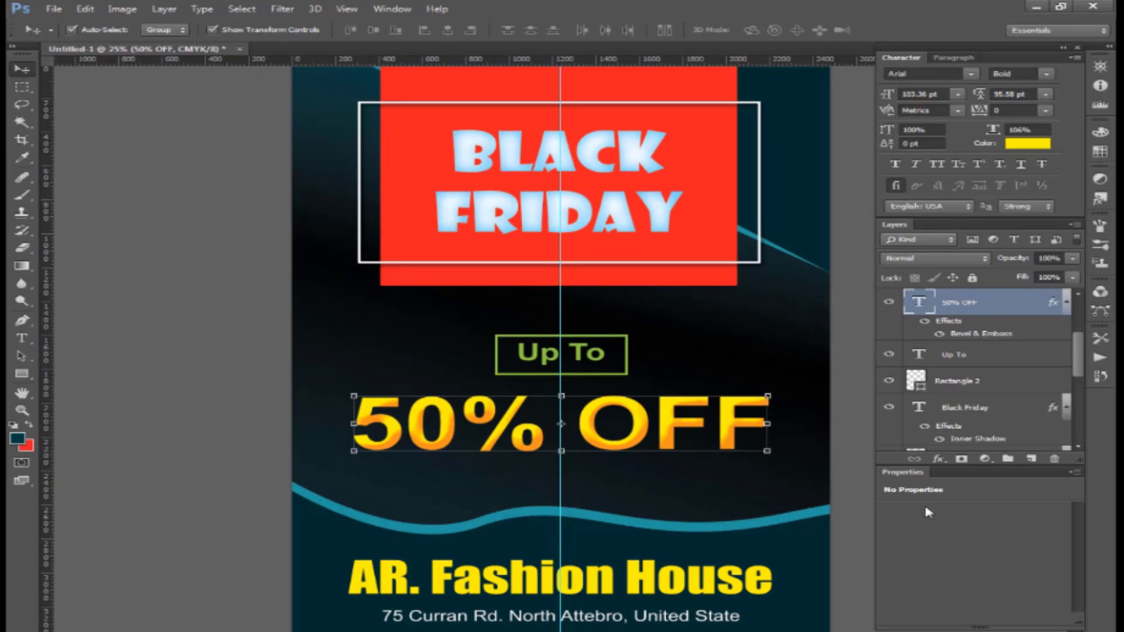
pyautogui.click(939, 458)
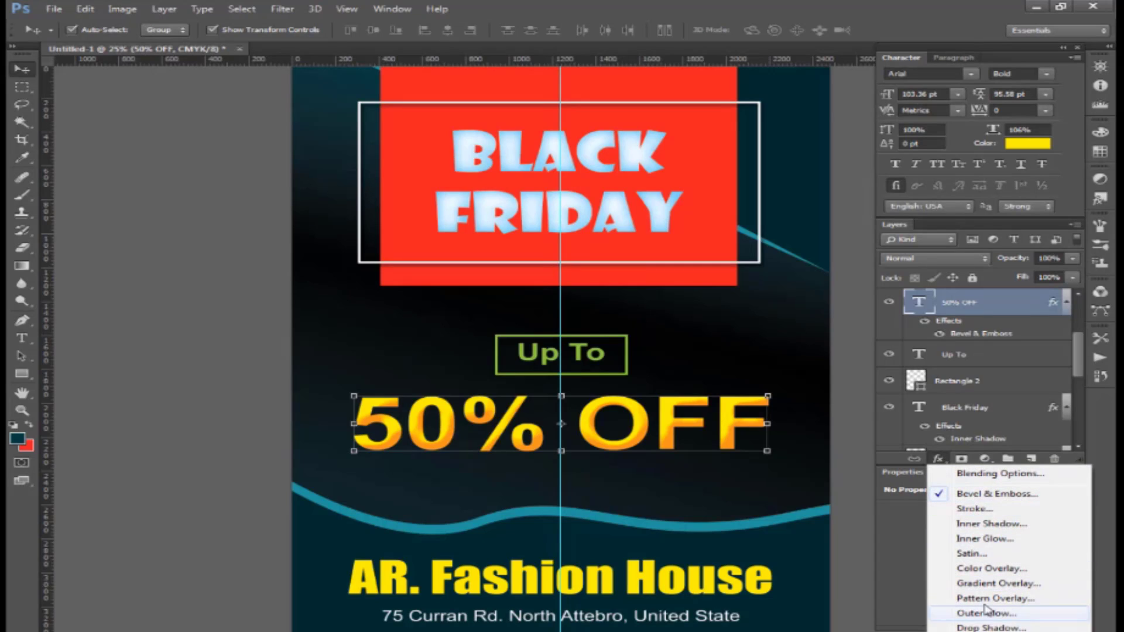
pyautogui.click(989, 627)
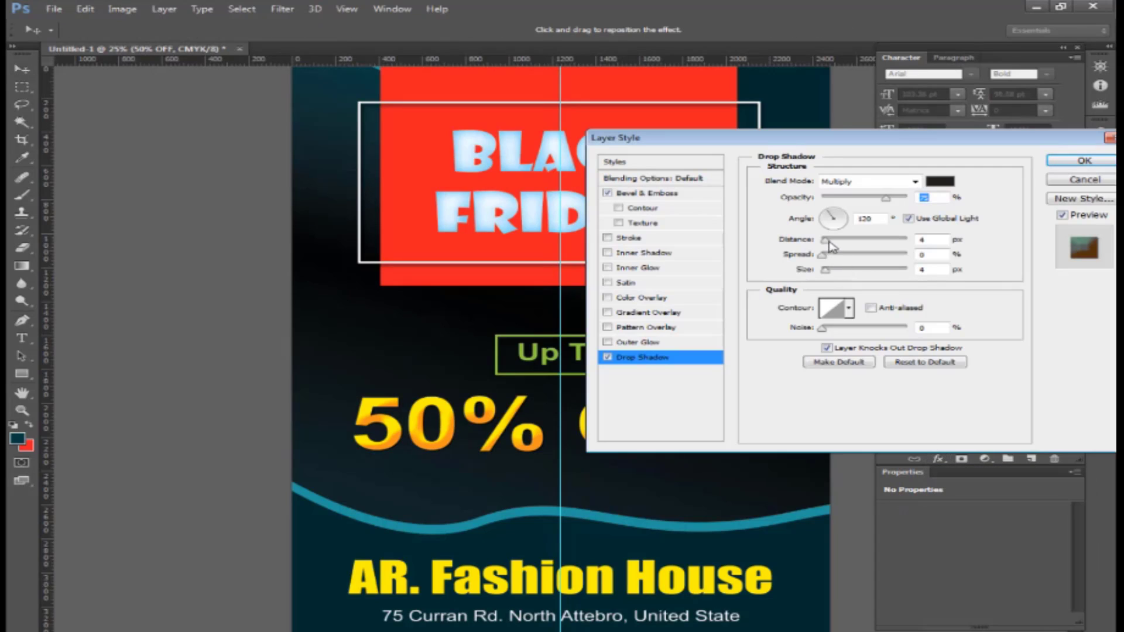
pyautogui.moveTo(830, 241)
pyautogui.mouseDown()
pyautogui.moveTo(841, 274)
pyautogui.moveTo(844, 243)
pyautogui.mouseUp()
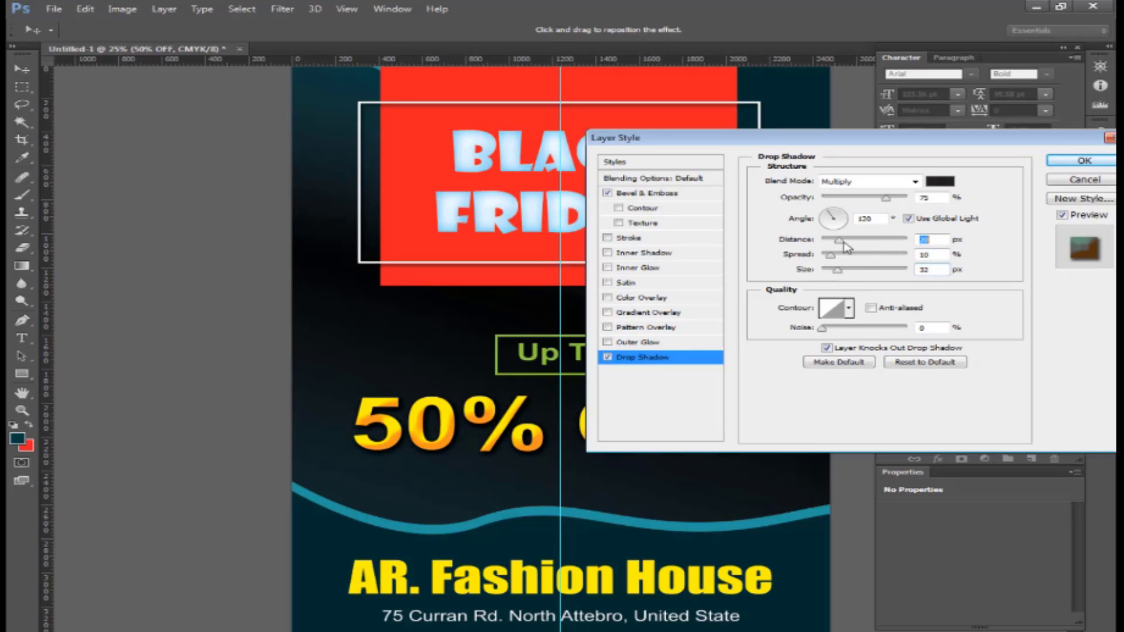
pyautogui.moveTo(875, 203); pyautogui.dragTo(865, 206)
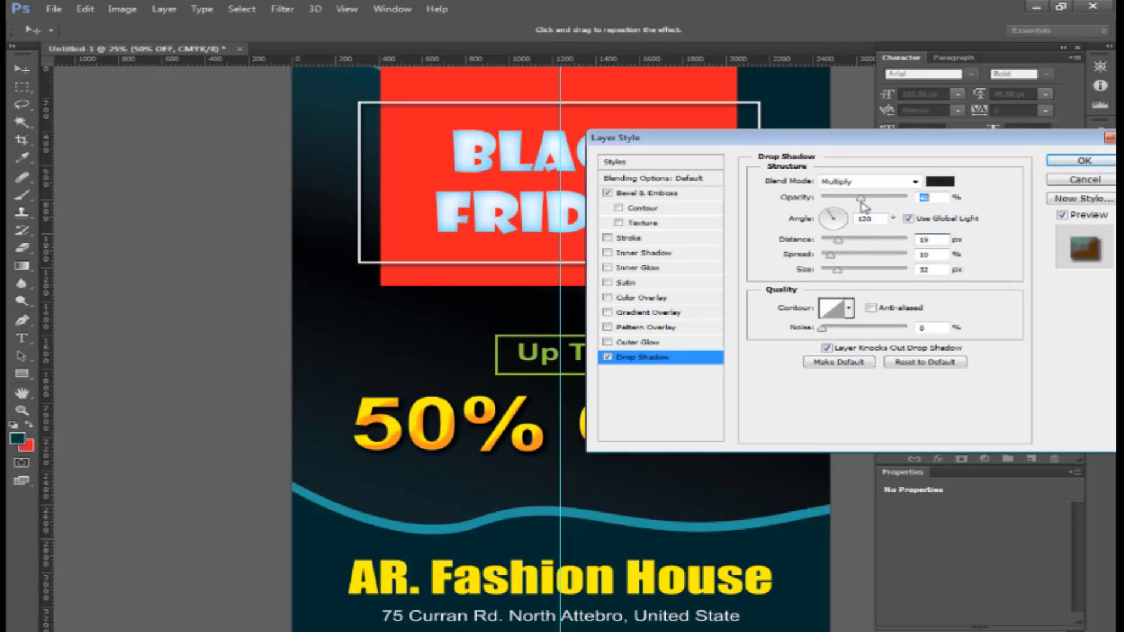
pyautogui.press('Return')
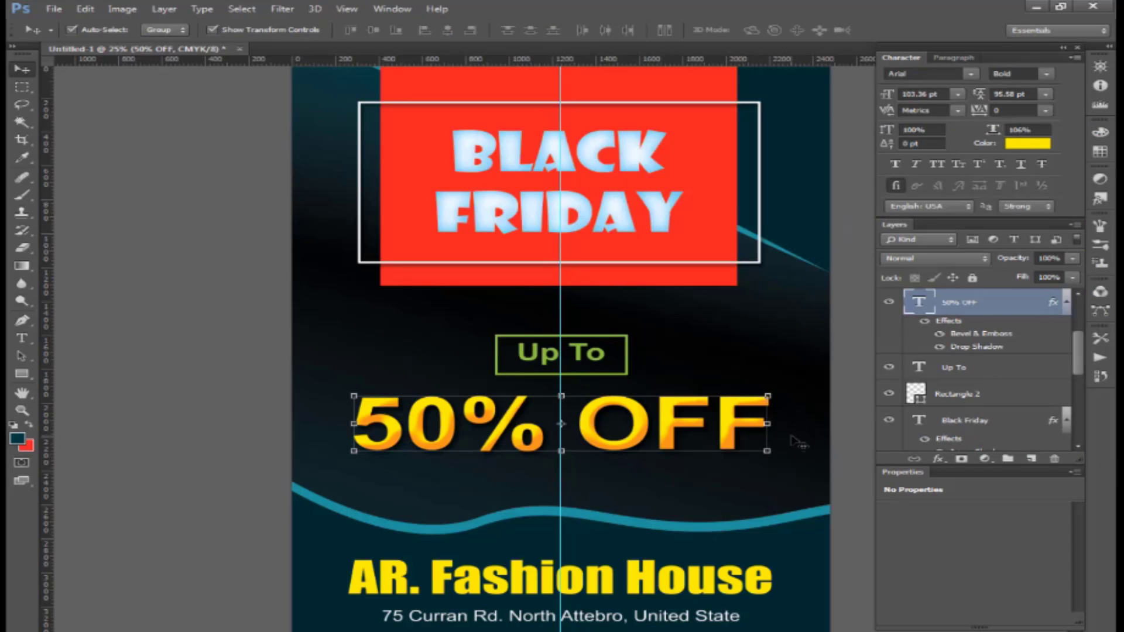
# - Raise the inner shadow opacity on the BLACK FRIDAY title layer
pyautogui.rightClick(793, 438)
pyautogui.click(849, 461)
pyautogui.hotkey('ctrl', '-')
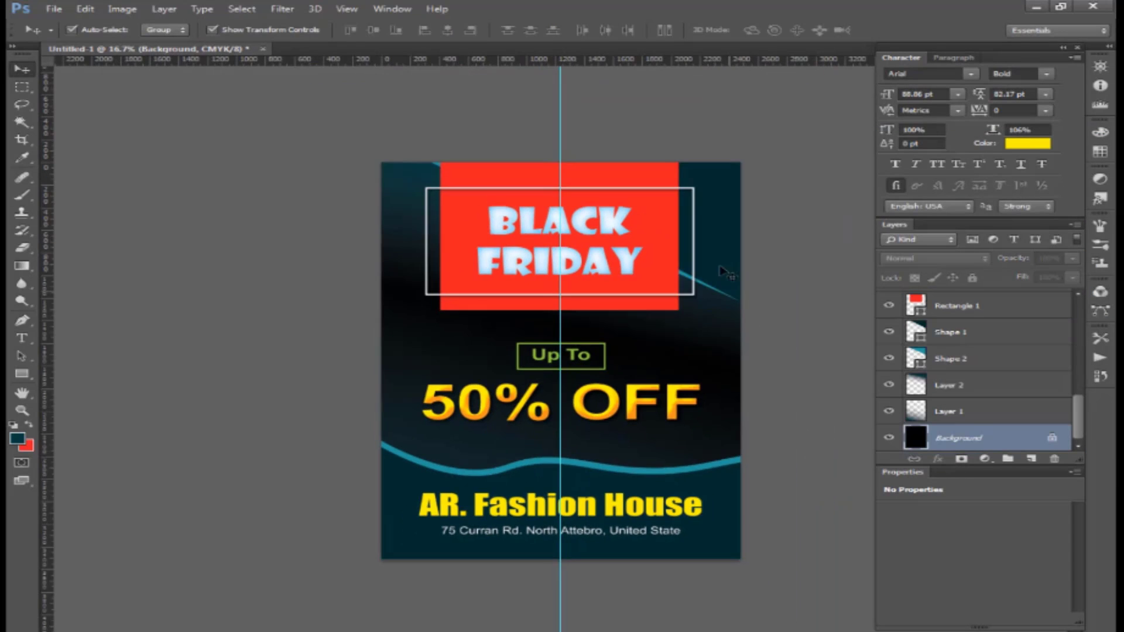
pyautogui.hotkey('ctrl', '+')
pyautogui.click(659, 213)
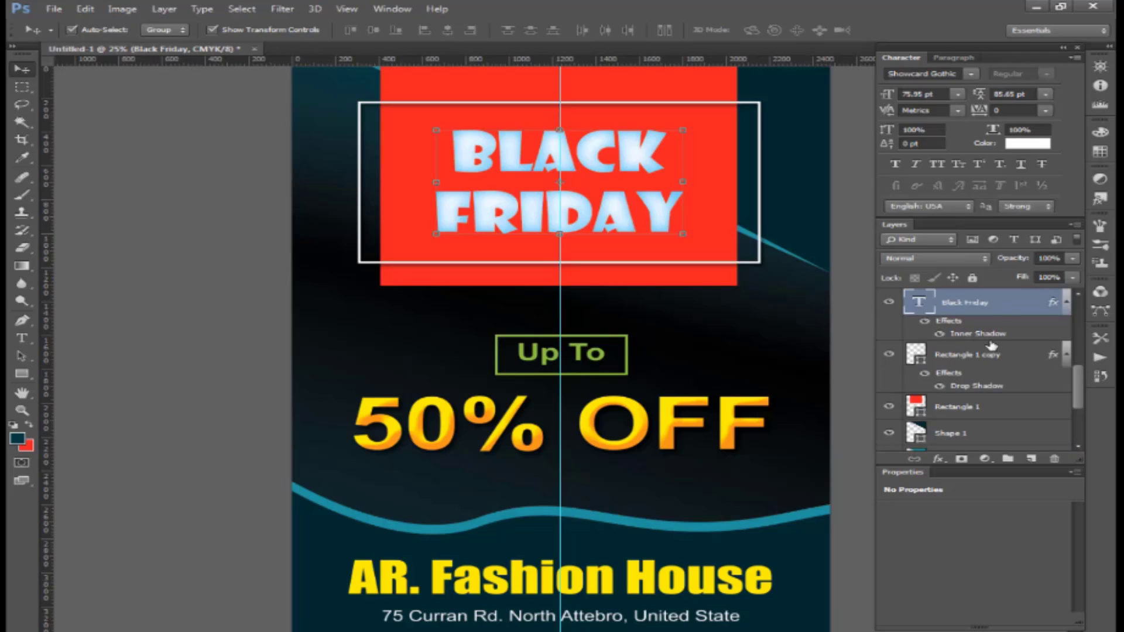
pyautogui.click(938, 459)
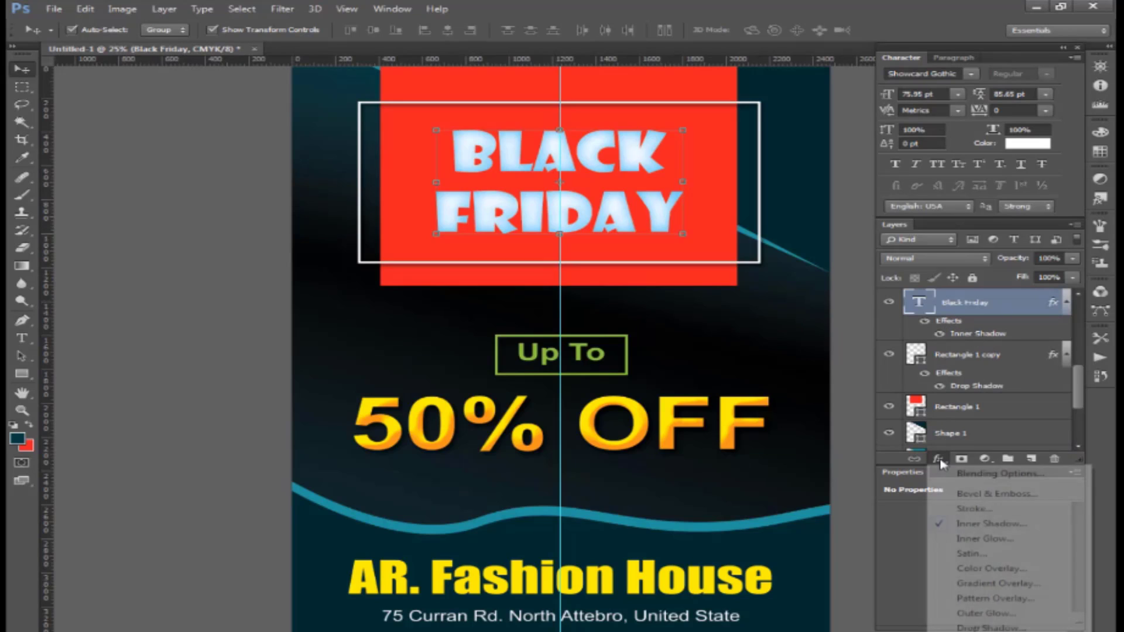
pyautogui.click(962, 524)
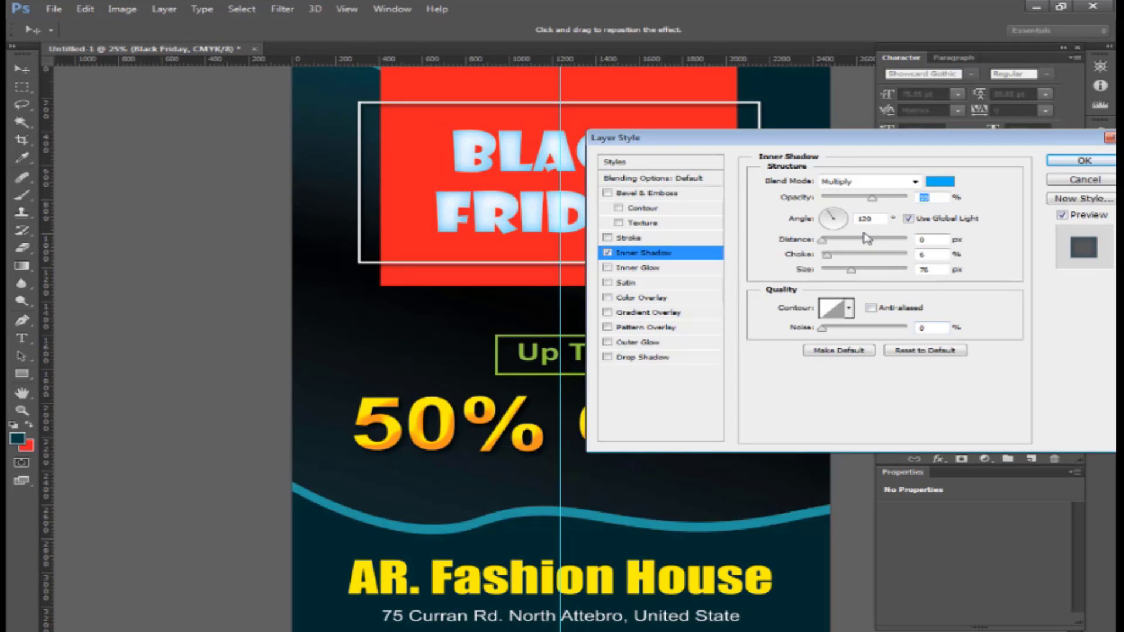
pyautogui.moveTo(880, 200); pyautogui.dragTo(897, 199)
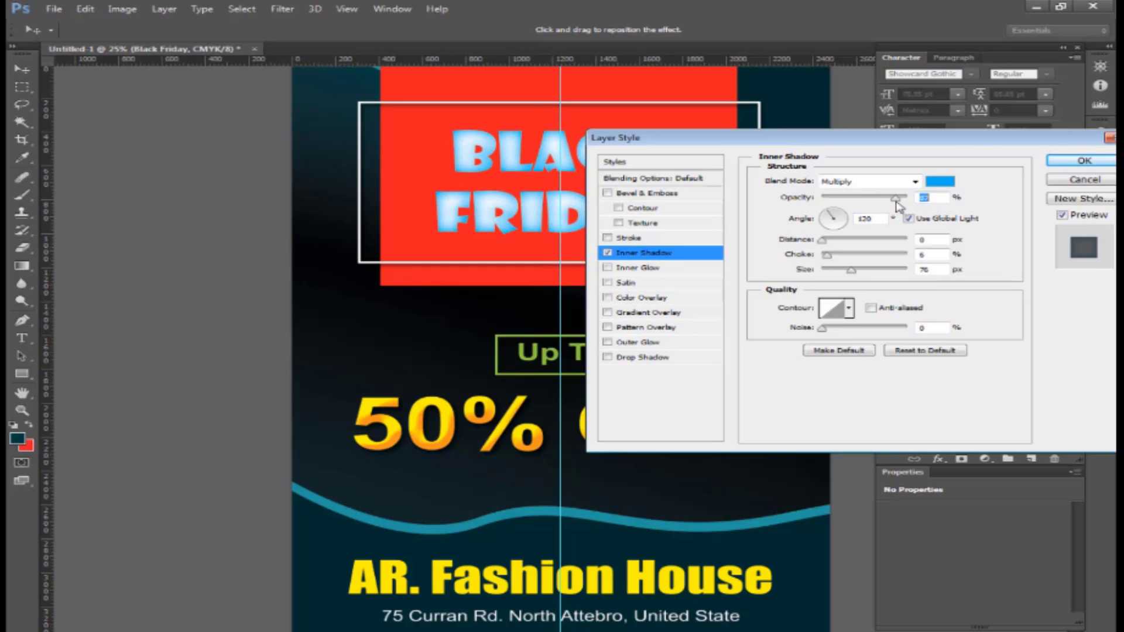
pyautogui.press('Return')
pyautogui.hotkey('ctrl', '-')
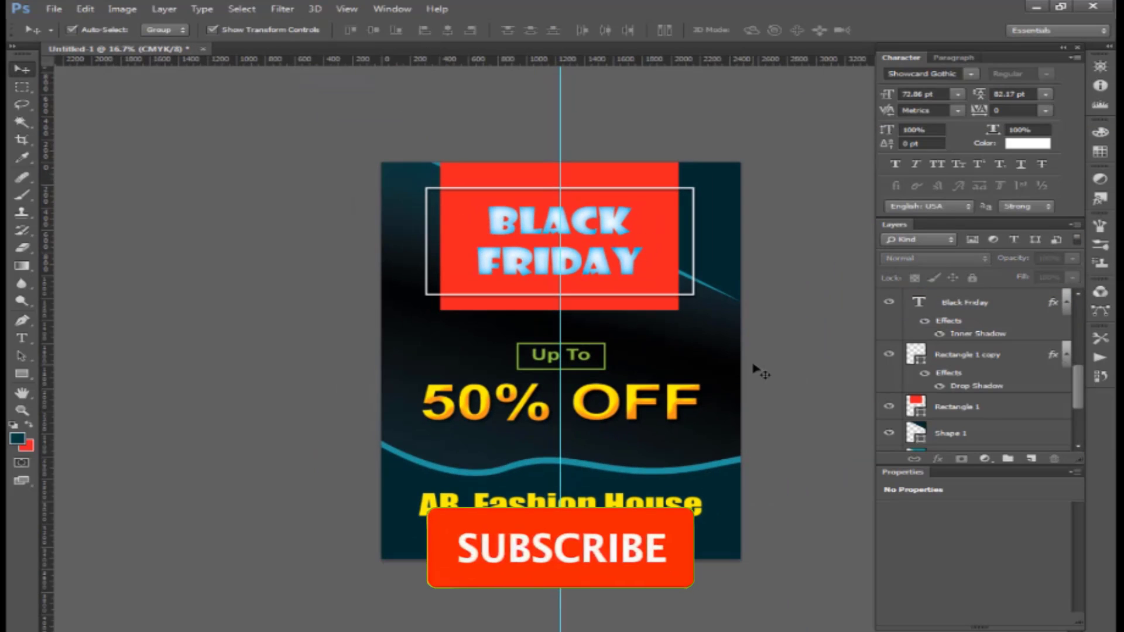
# - Remove the vertical guide from the flyer by dragging it back onto the ruler
pyautogui.hotkey('ctrl', '+')
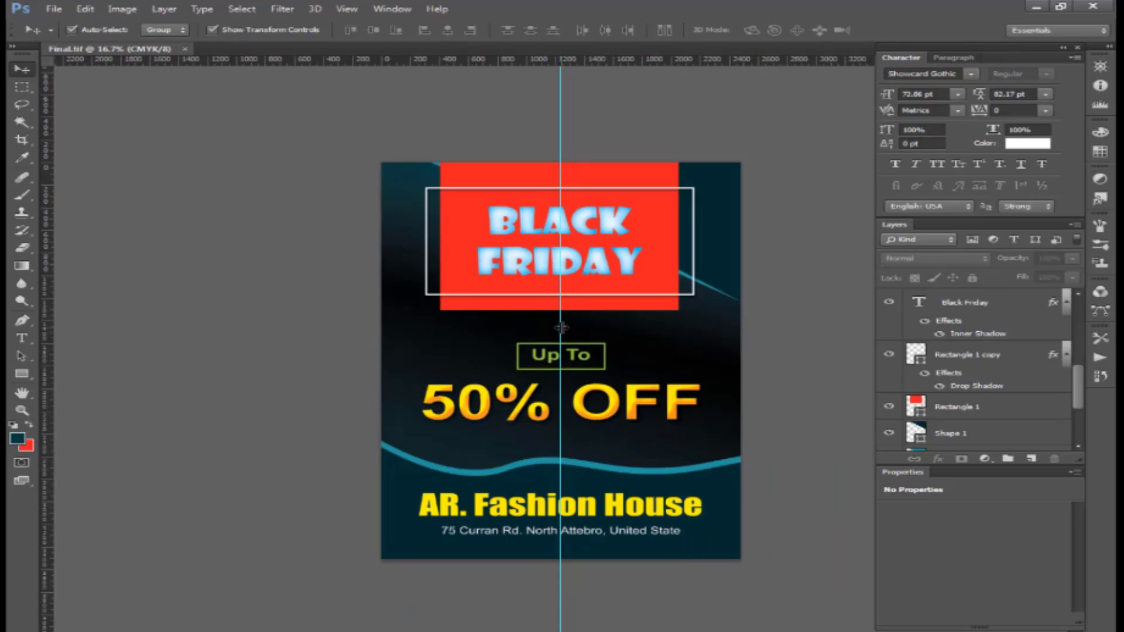
pyautogui.moveTo(560, 327); pyautogui.dragTo(46, 339)
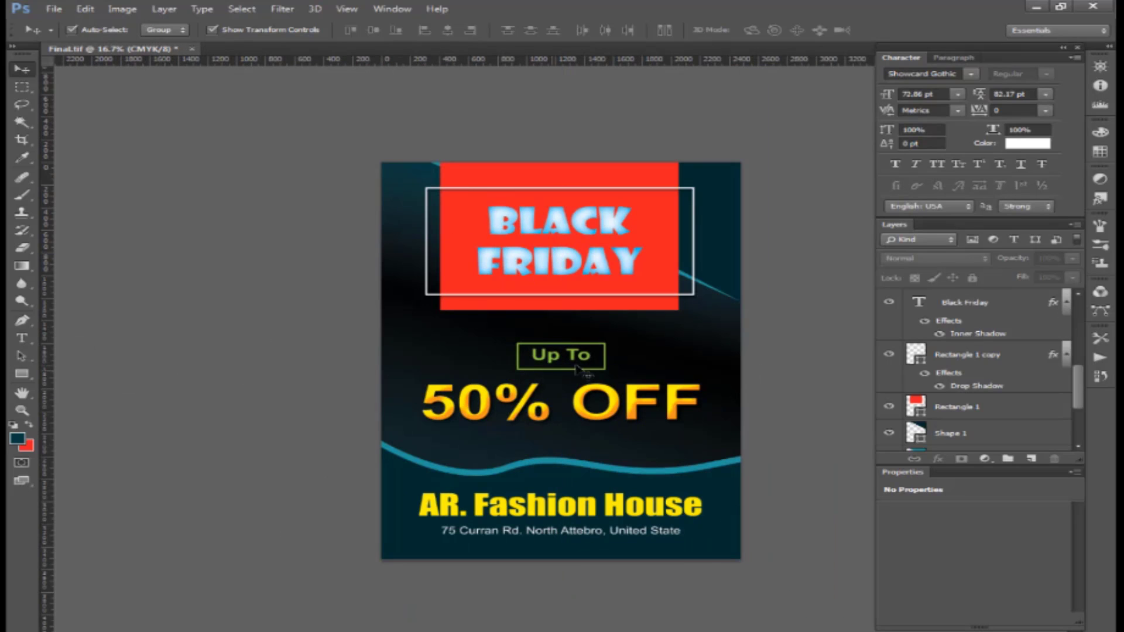
pyautogui.hotkey('ctrl', '+')
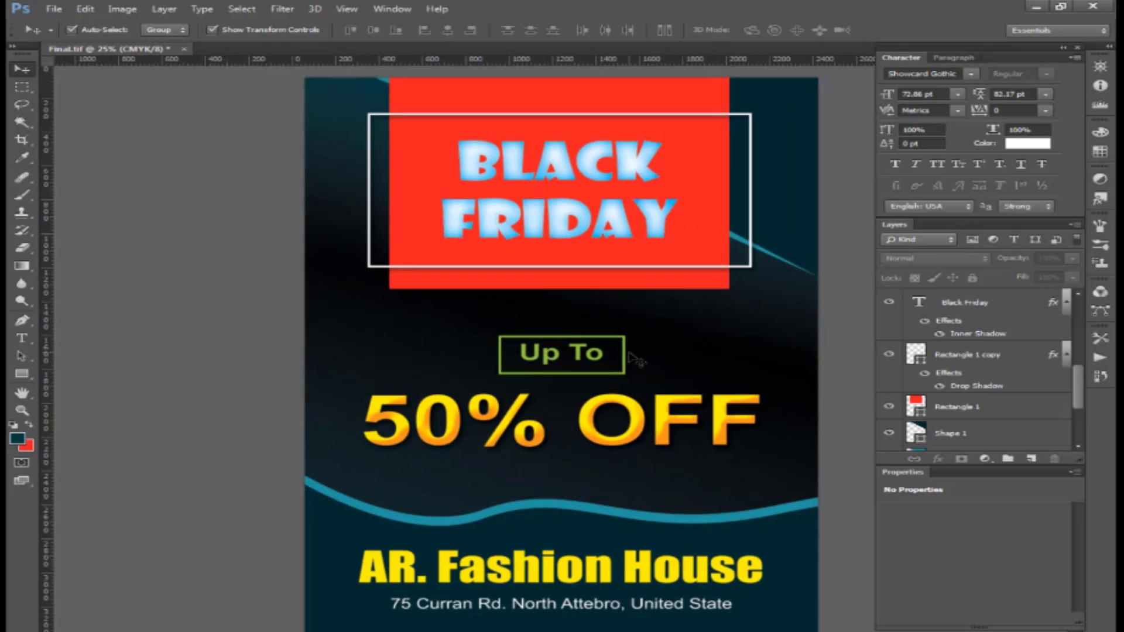
pyautogui.hotkey('ctrl', '-')
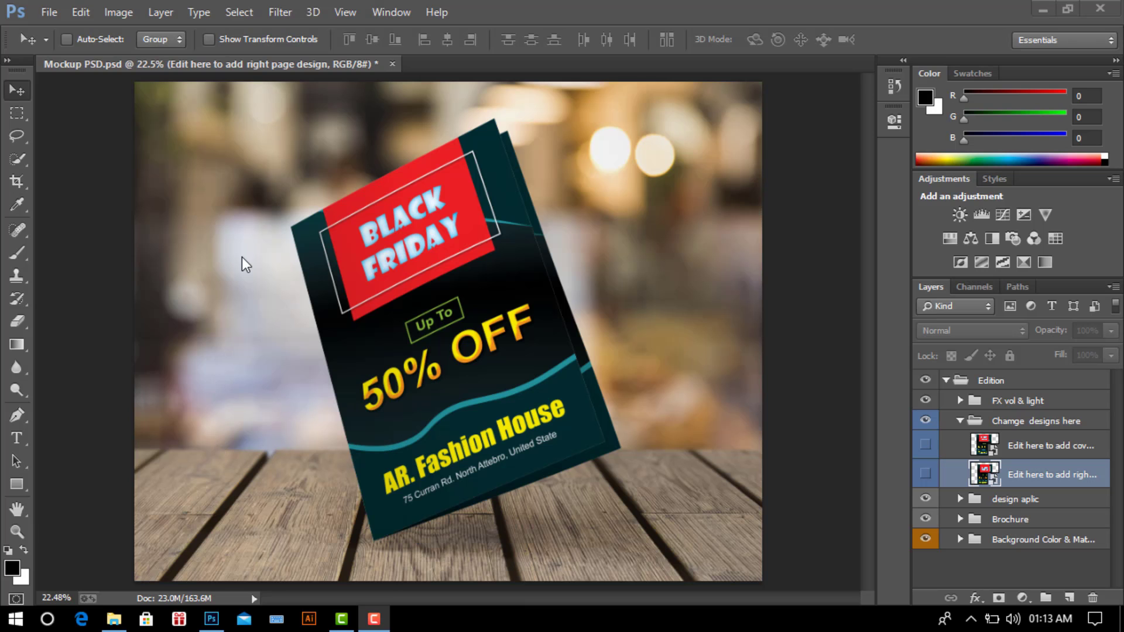